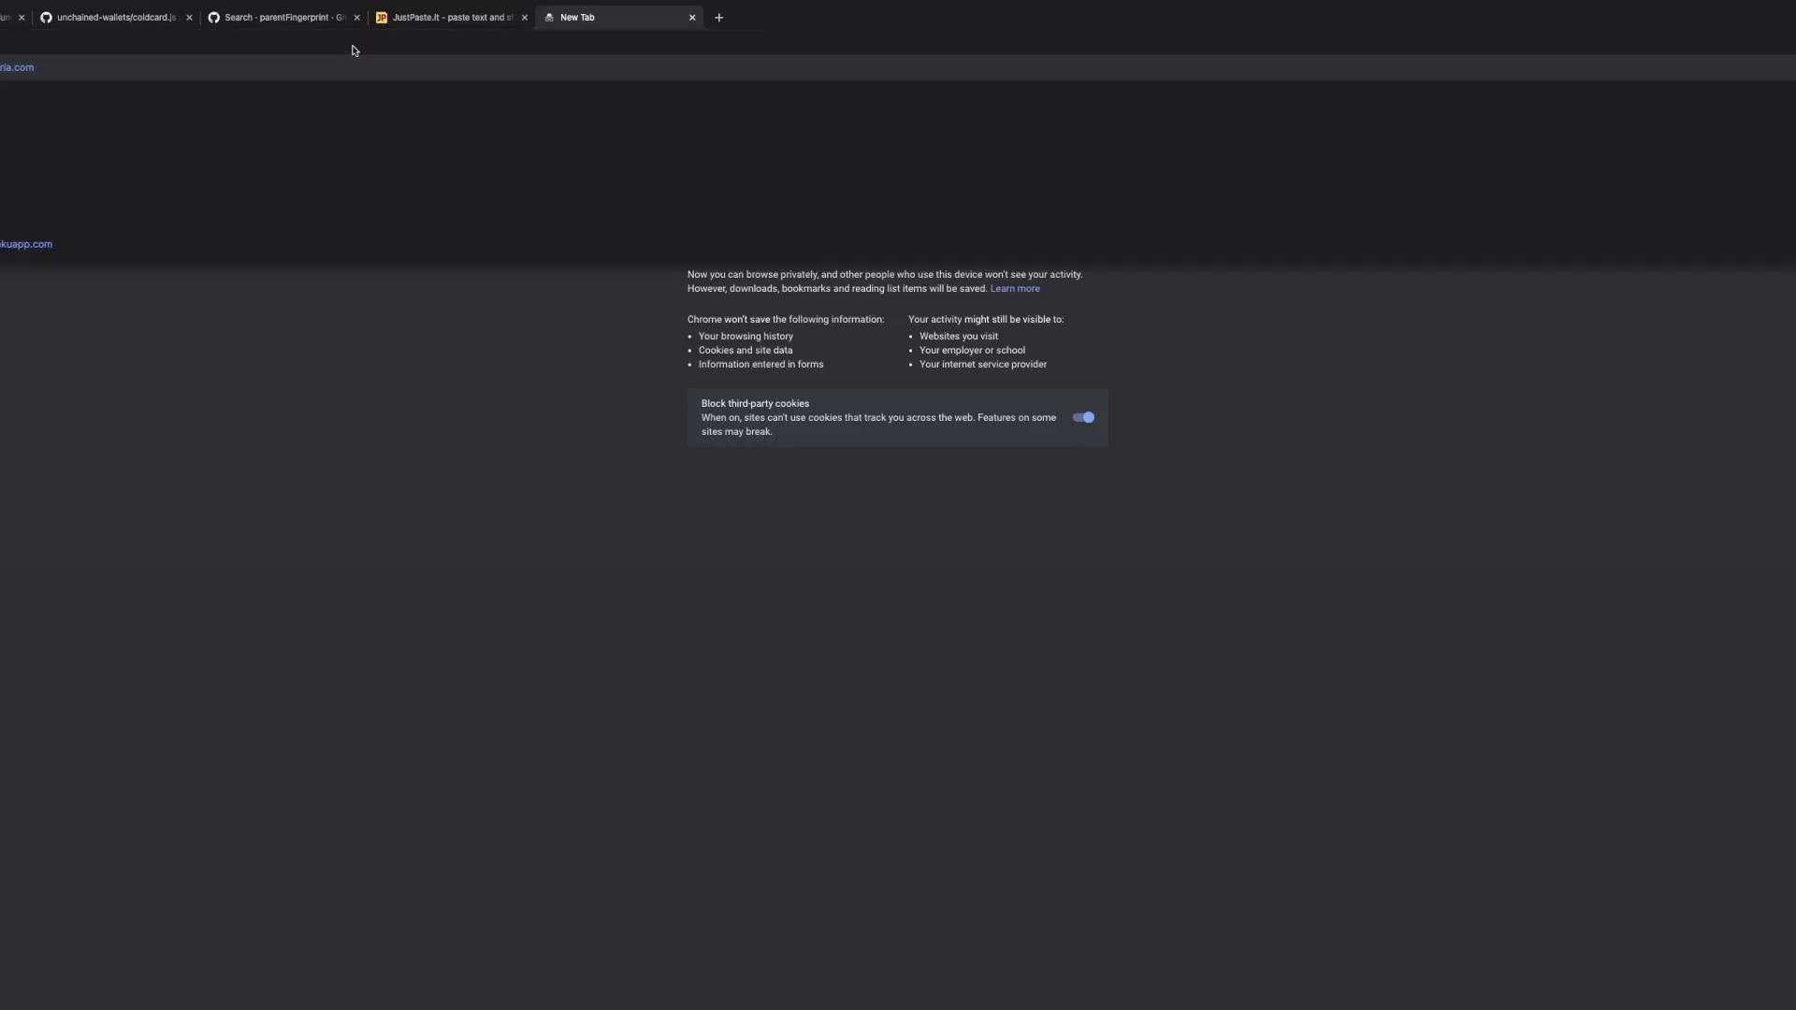
- Load the Elefria Decentralized Authentication homepage and scroll down to its Why Elefria section
key(BackSpace)
key(Return)
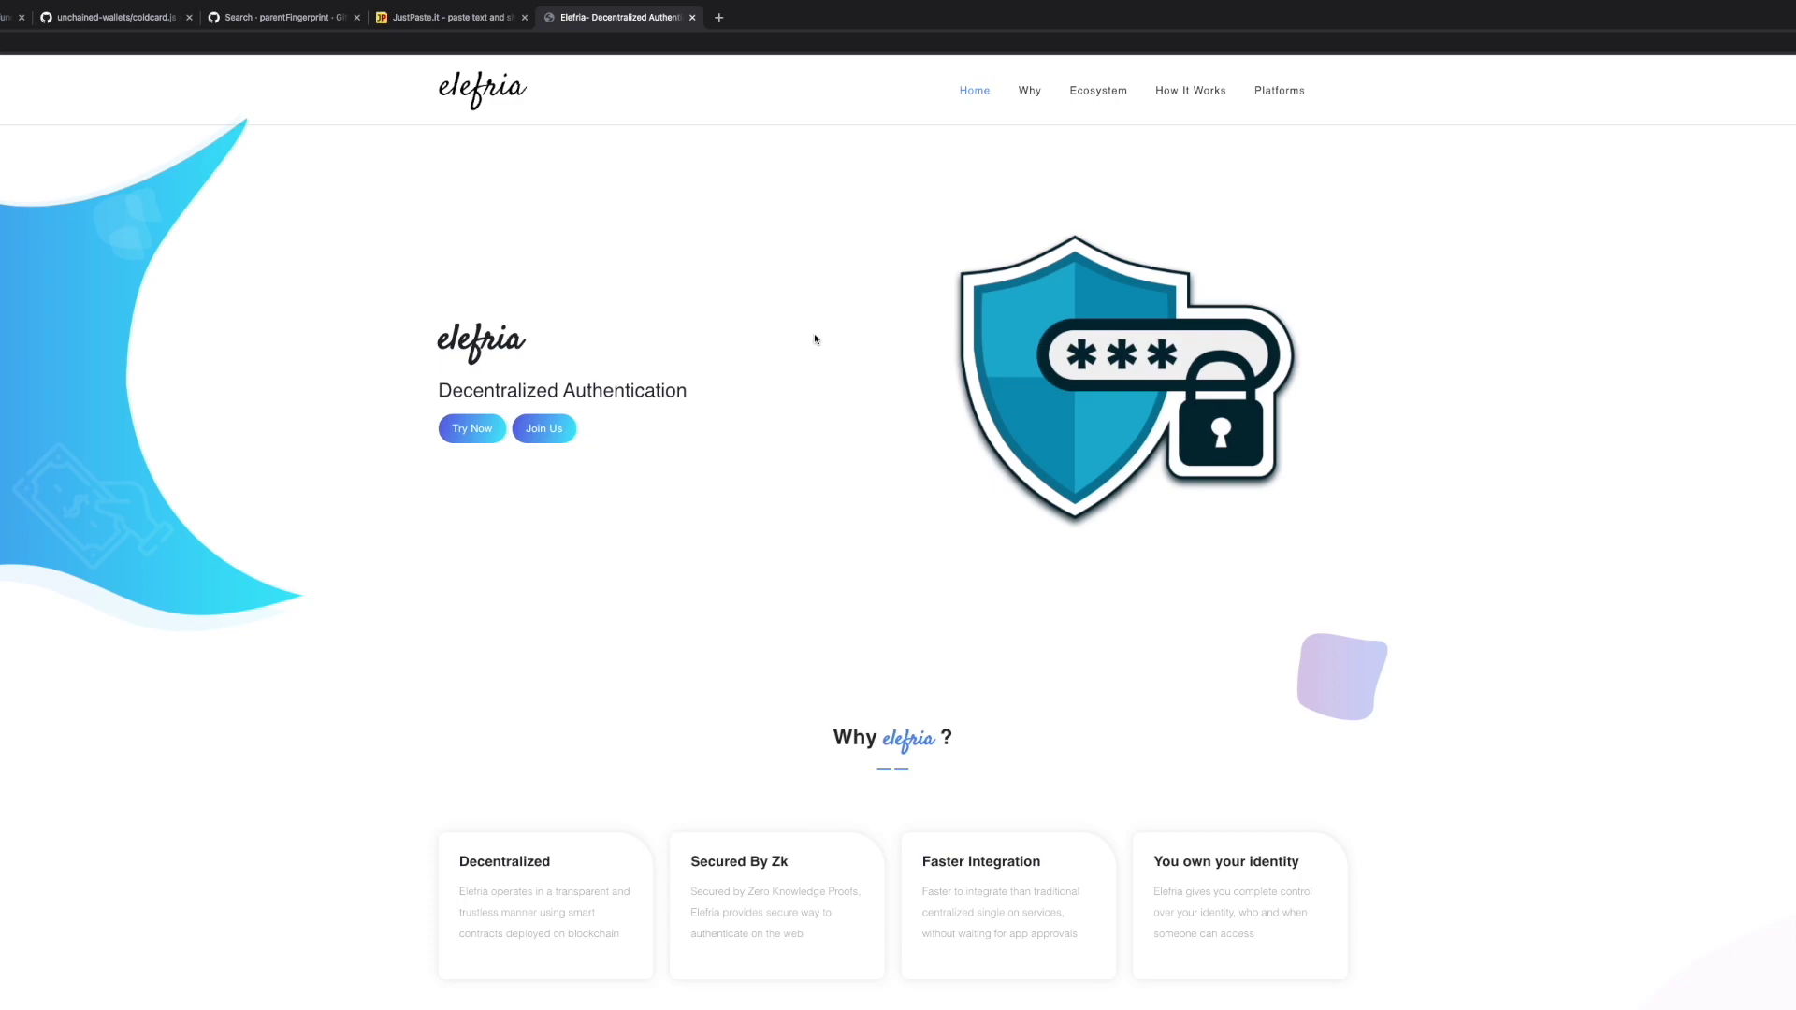
scroll(820, 316, down, 3)
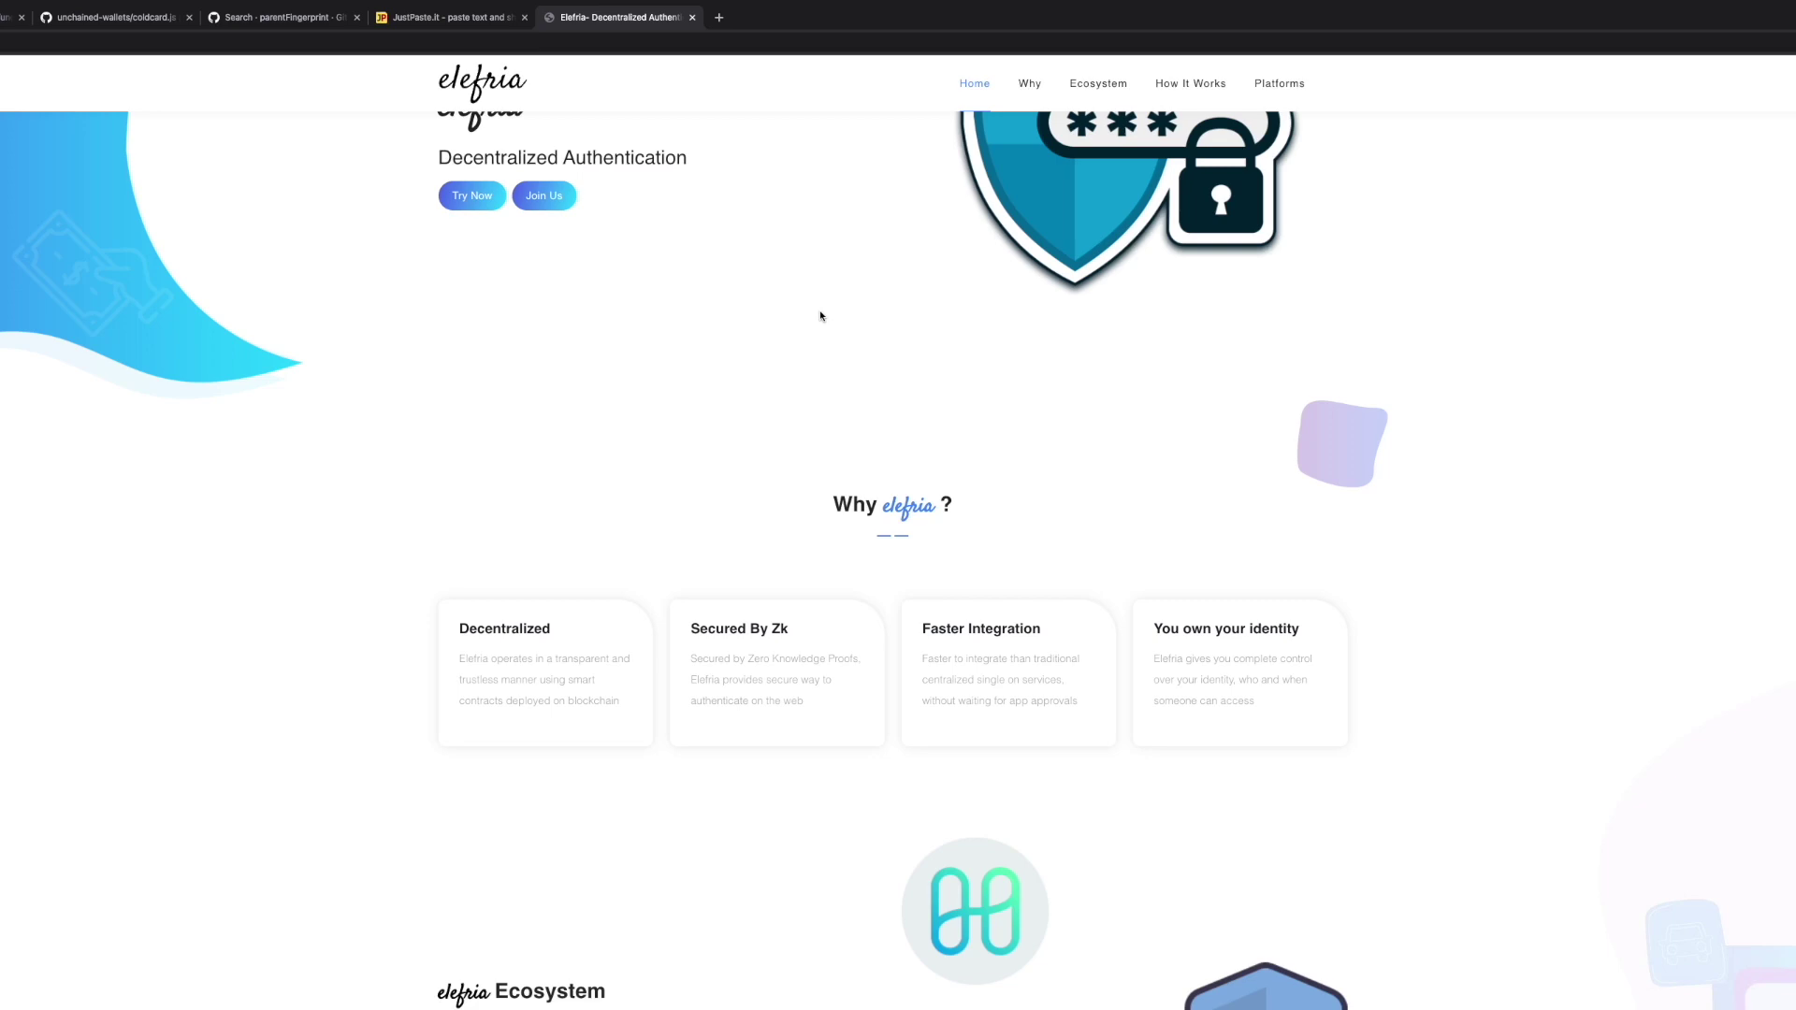
- Jump to the How It Works diagram, then scroll up to the Ecosystem's Harmony testnet entry
click(1169, 86)
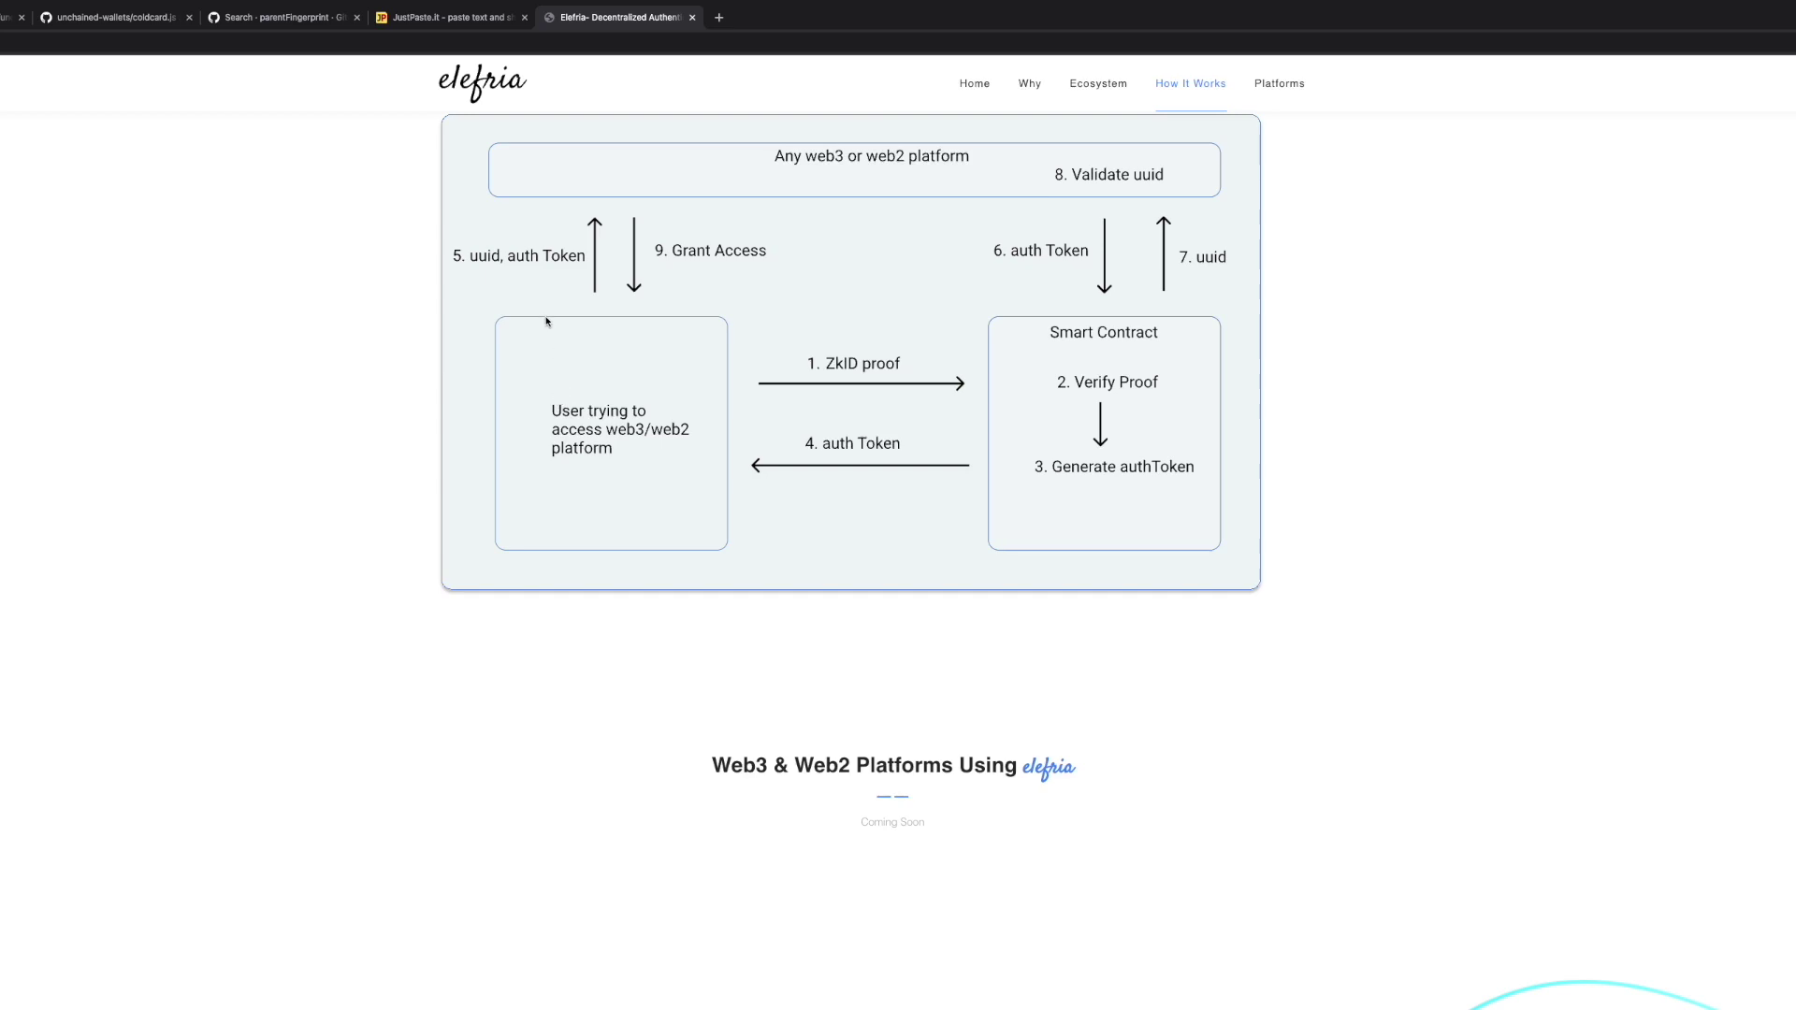
mouse_move(494, 264)
mouse_down()
mouse_move(464, 263)
mouse_move(481, 261)
mouse_up()
scroll(945, 271, up, 8)
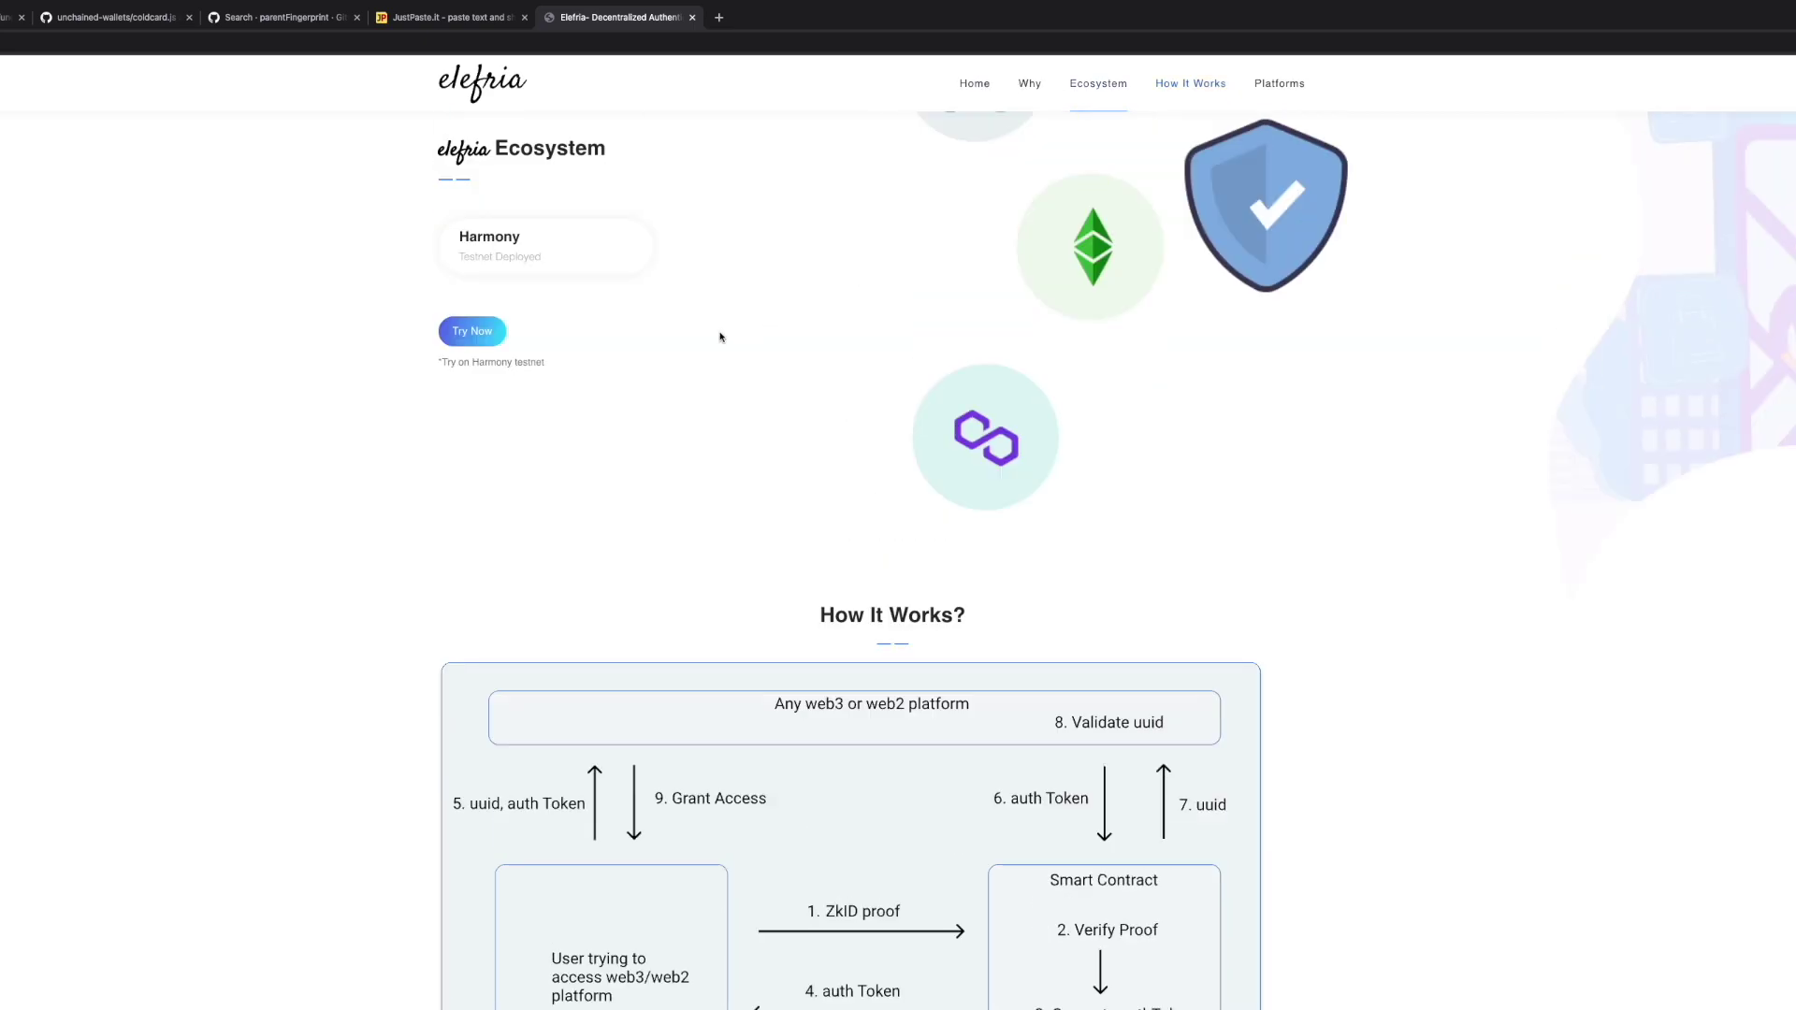
- Open the Elefria demo app and connect the MetaMask wallet so its account address shows
click(458, 511)
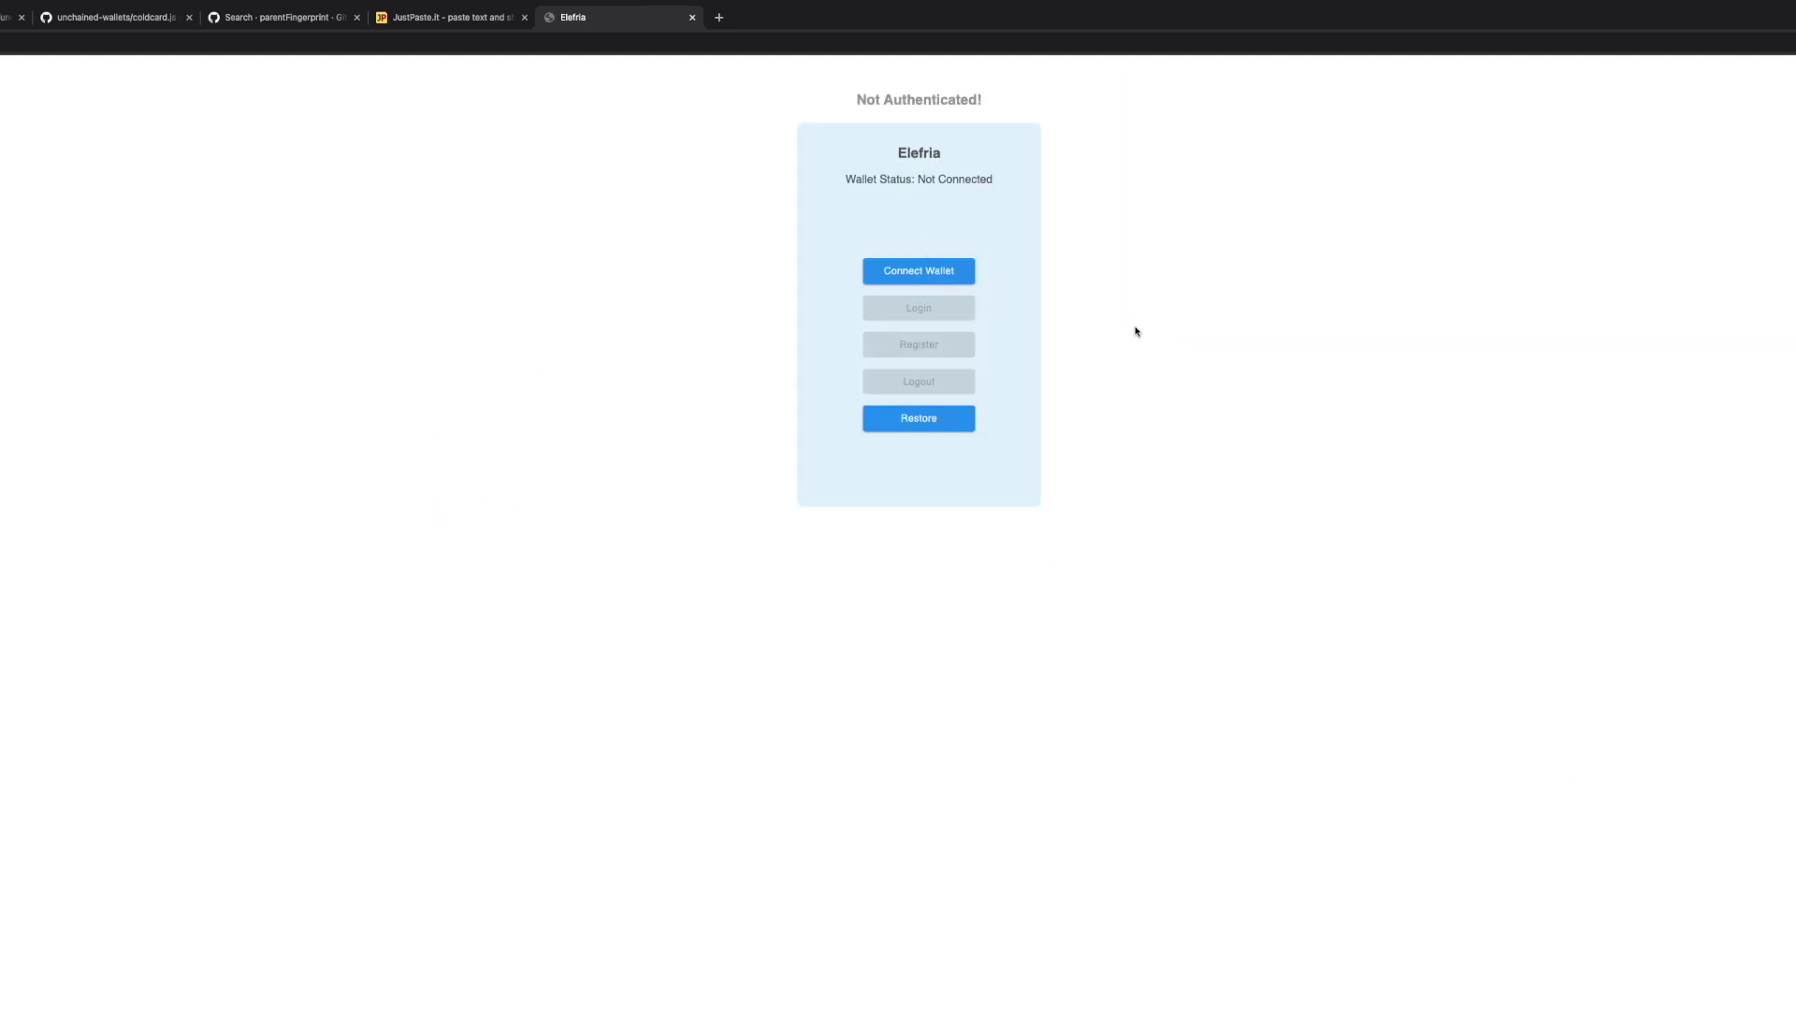
click(933, 271)
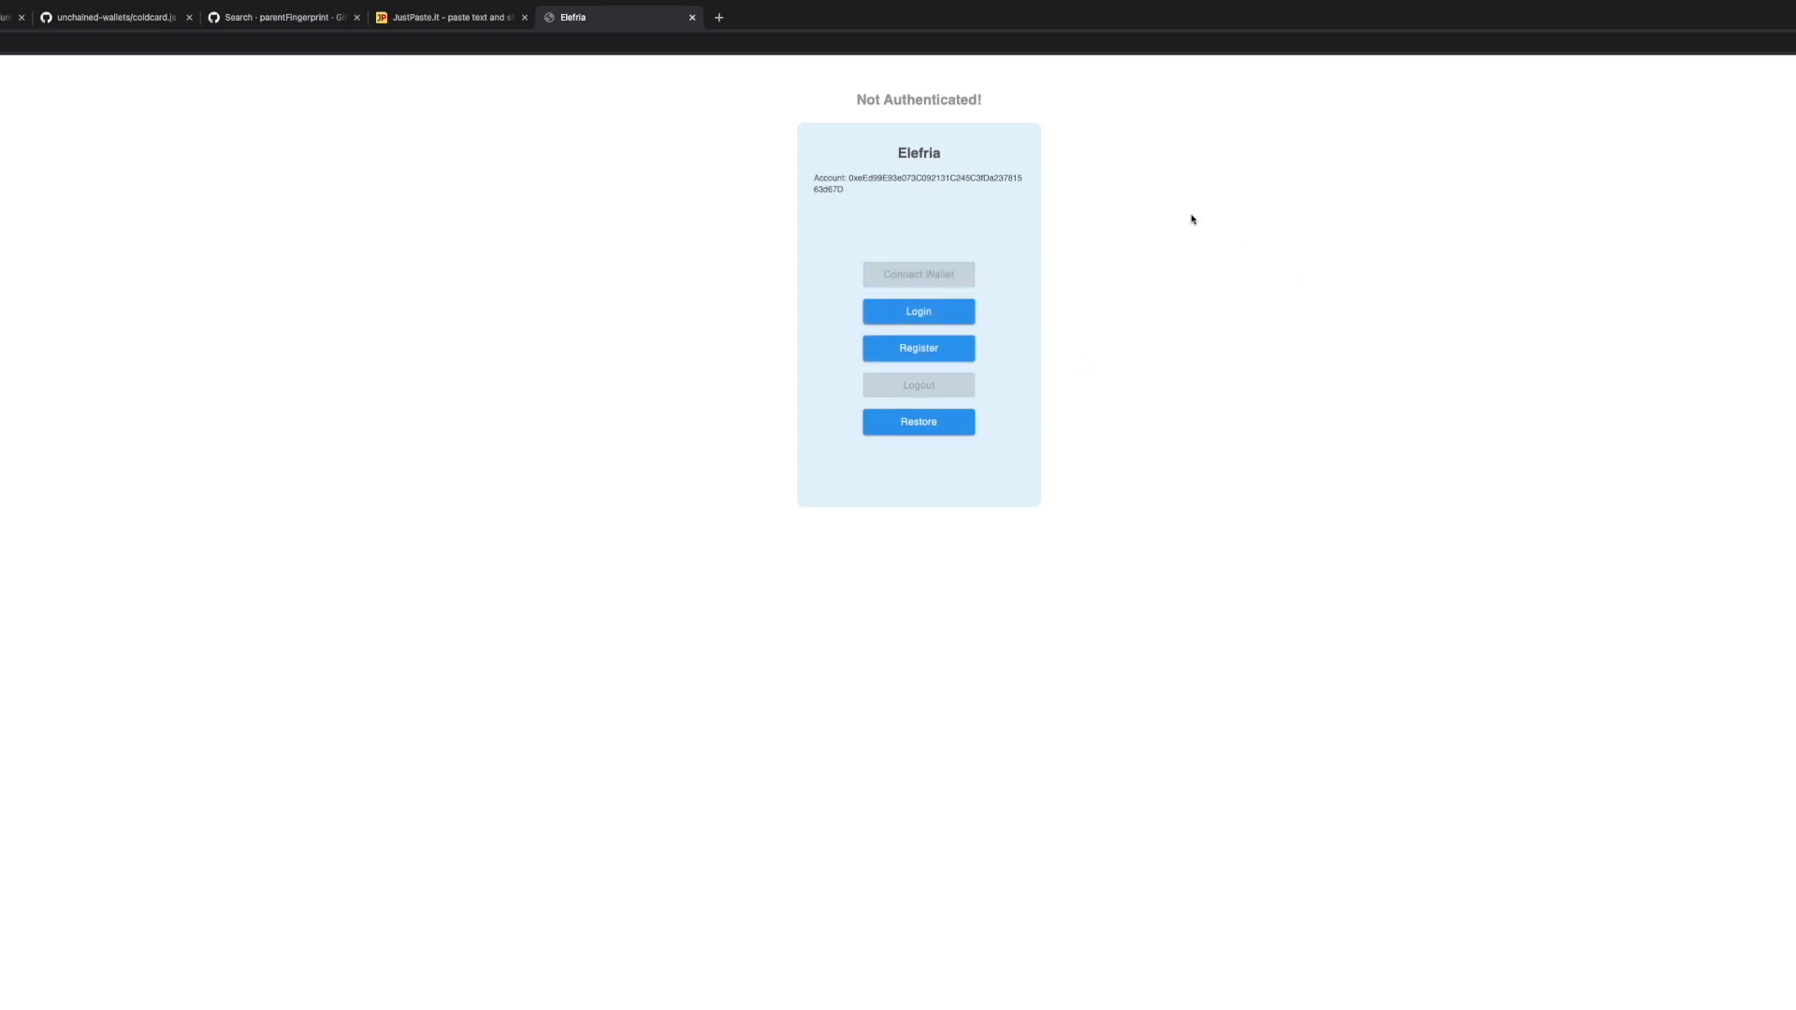
drag(887, 180, 844, 180)
key(alt+shift+m)
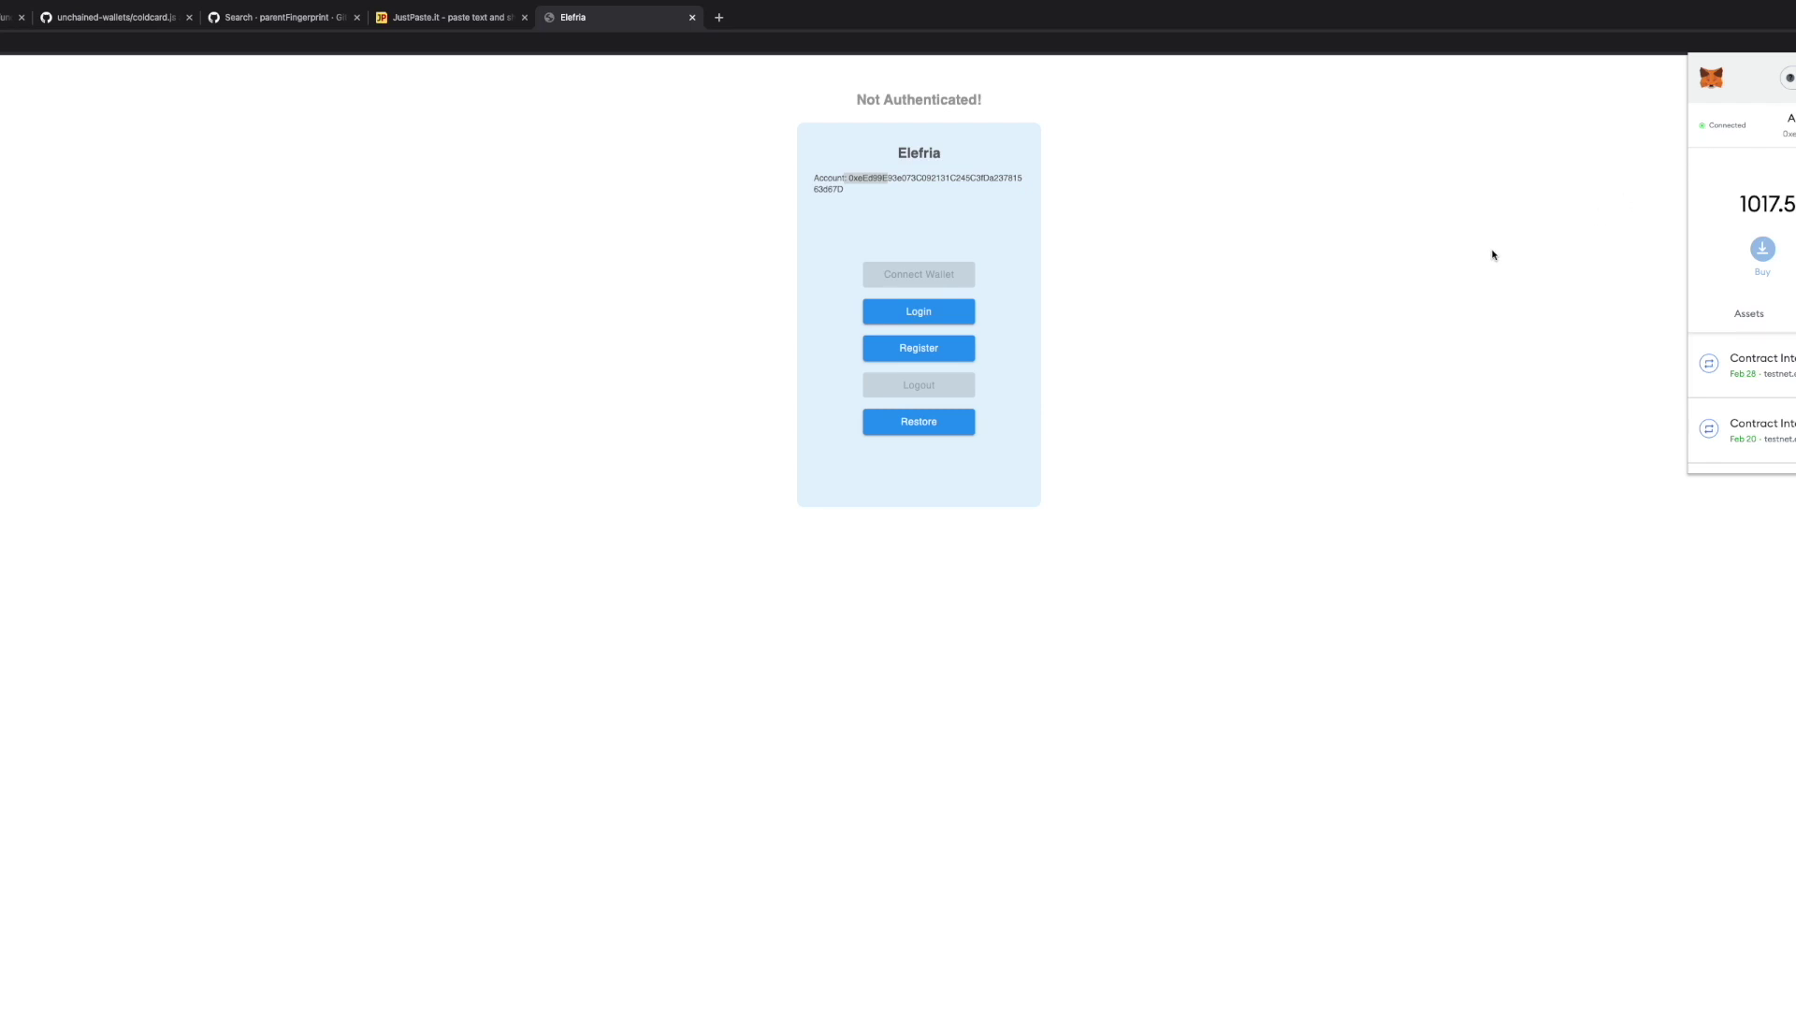
click(1047, 333)
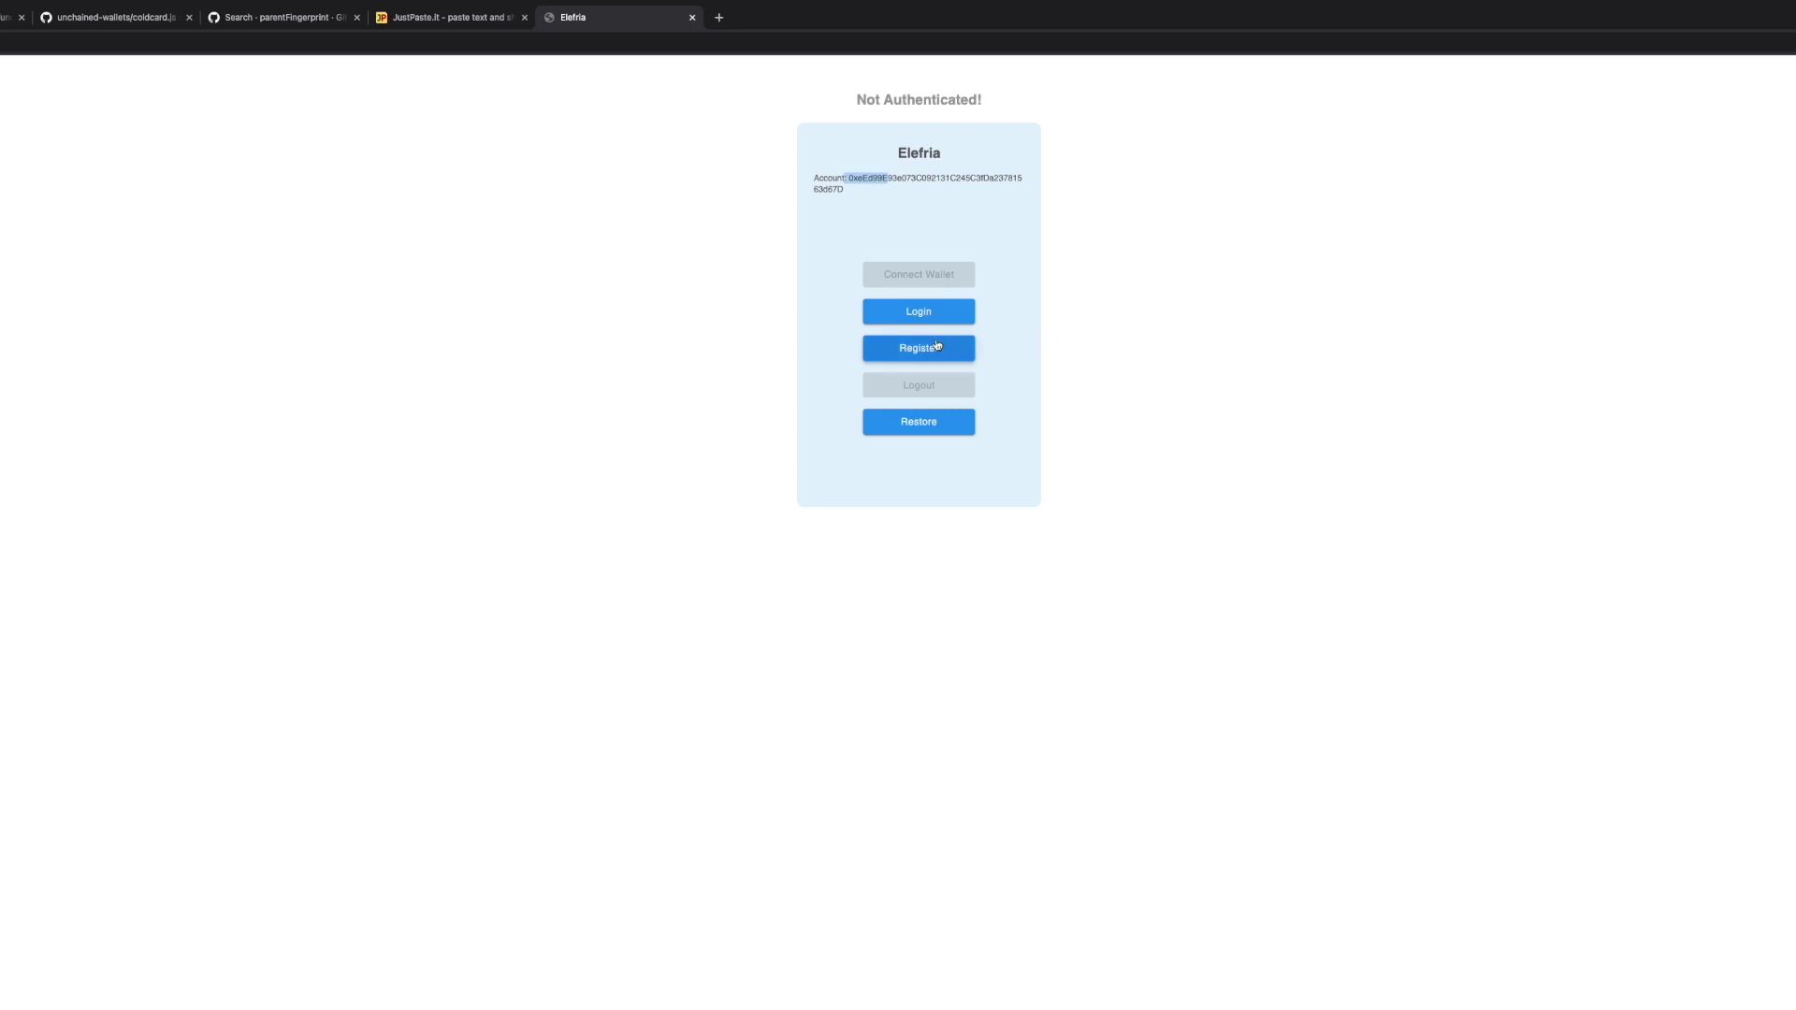
- Register a new identity, copy the generated identity strings, and switch to the JustPaste.it tab
click(937, 345)
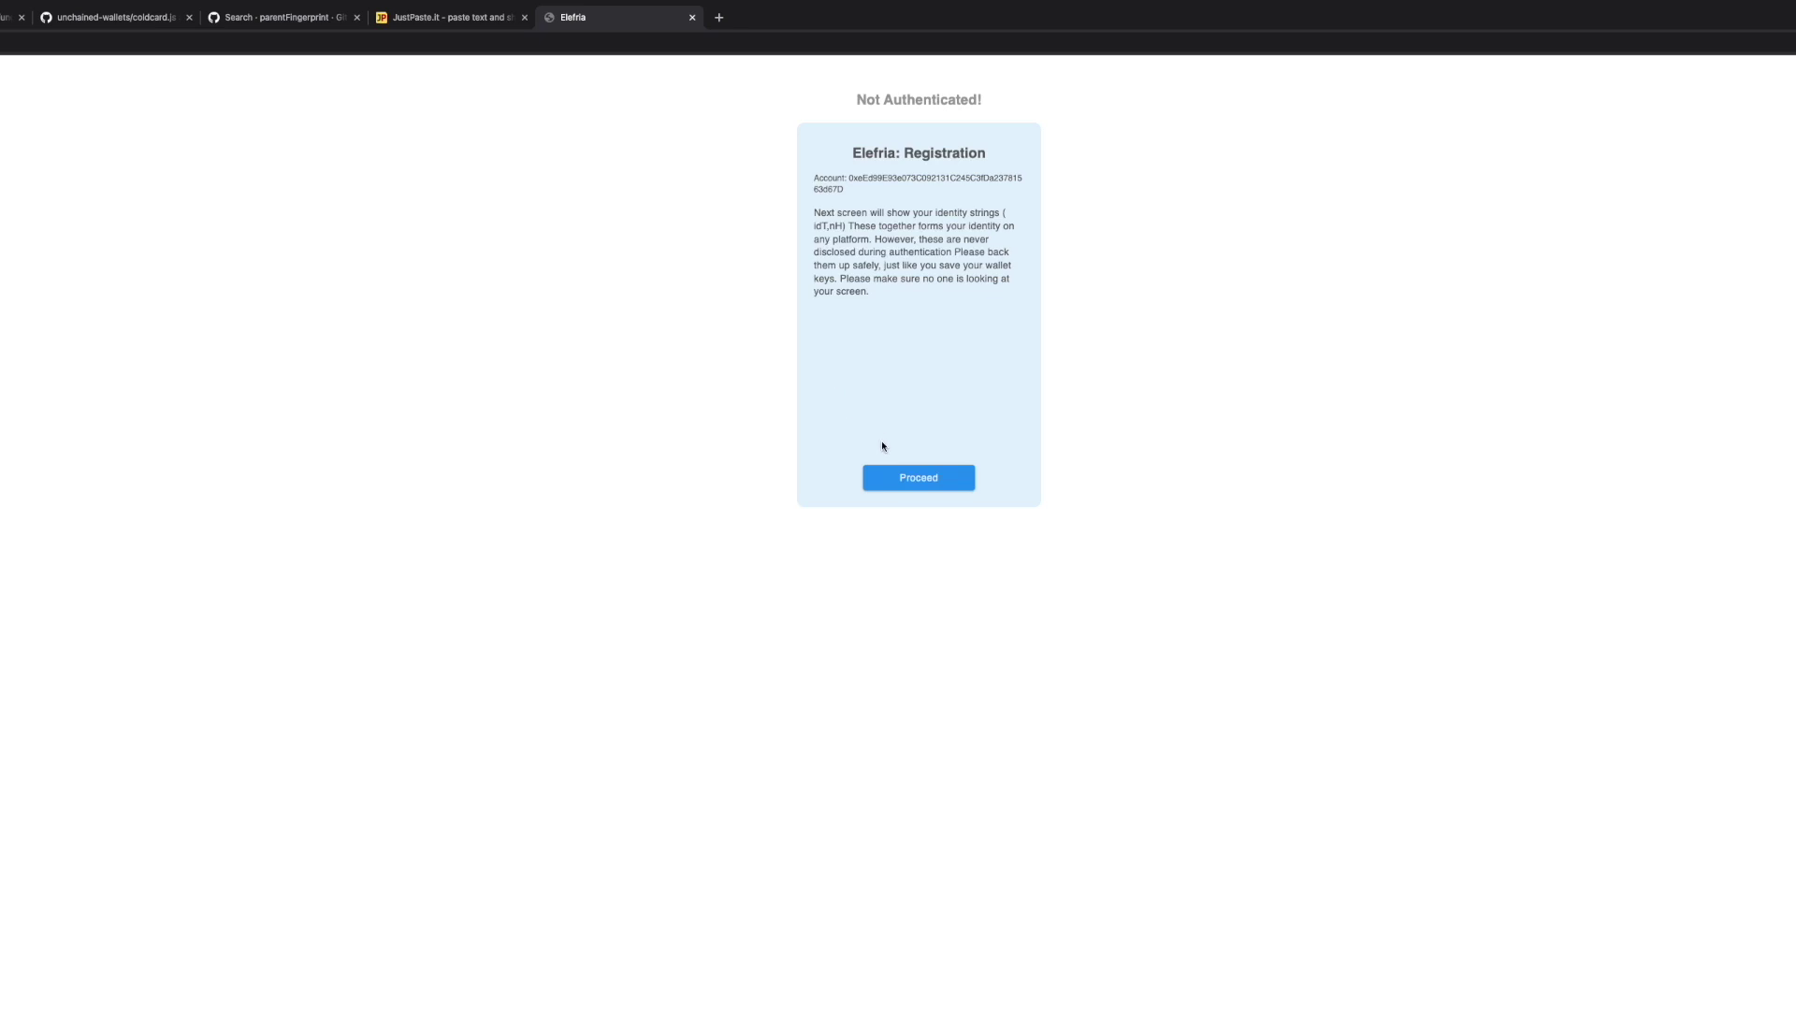
click(918, 477)
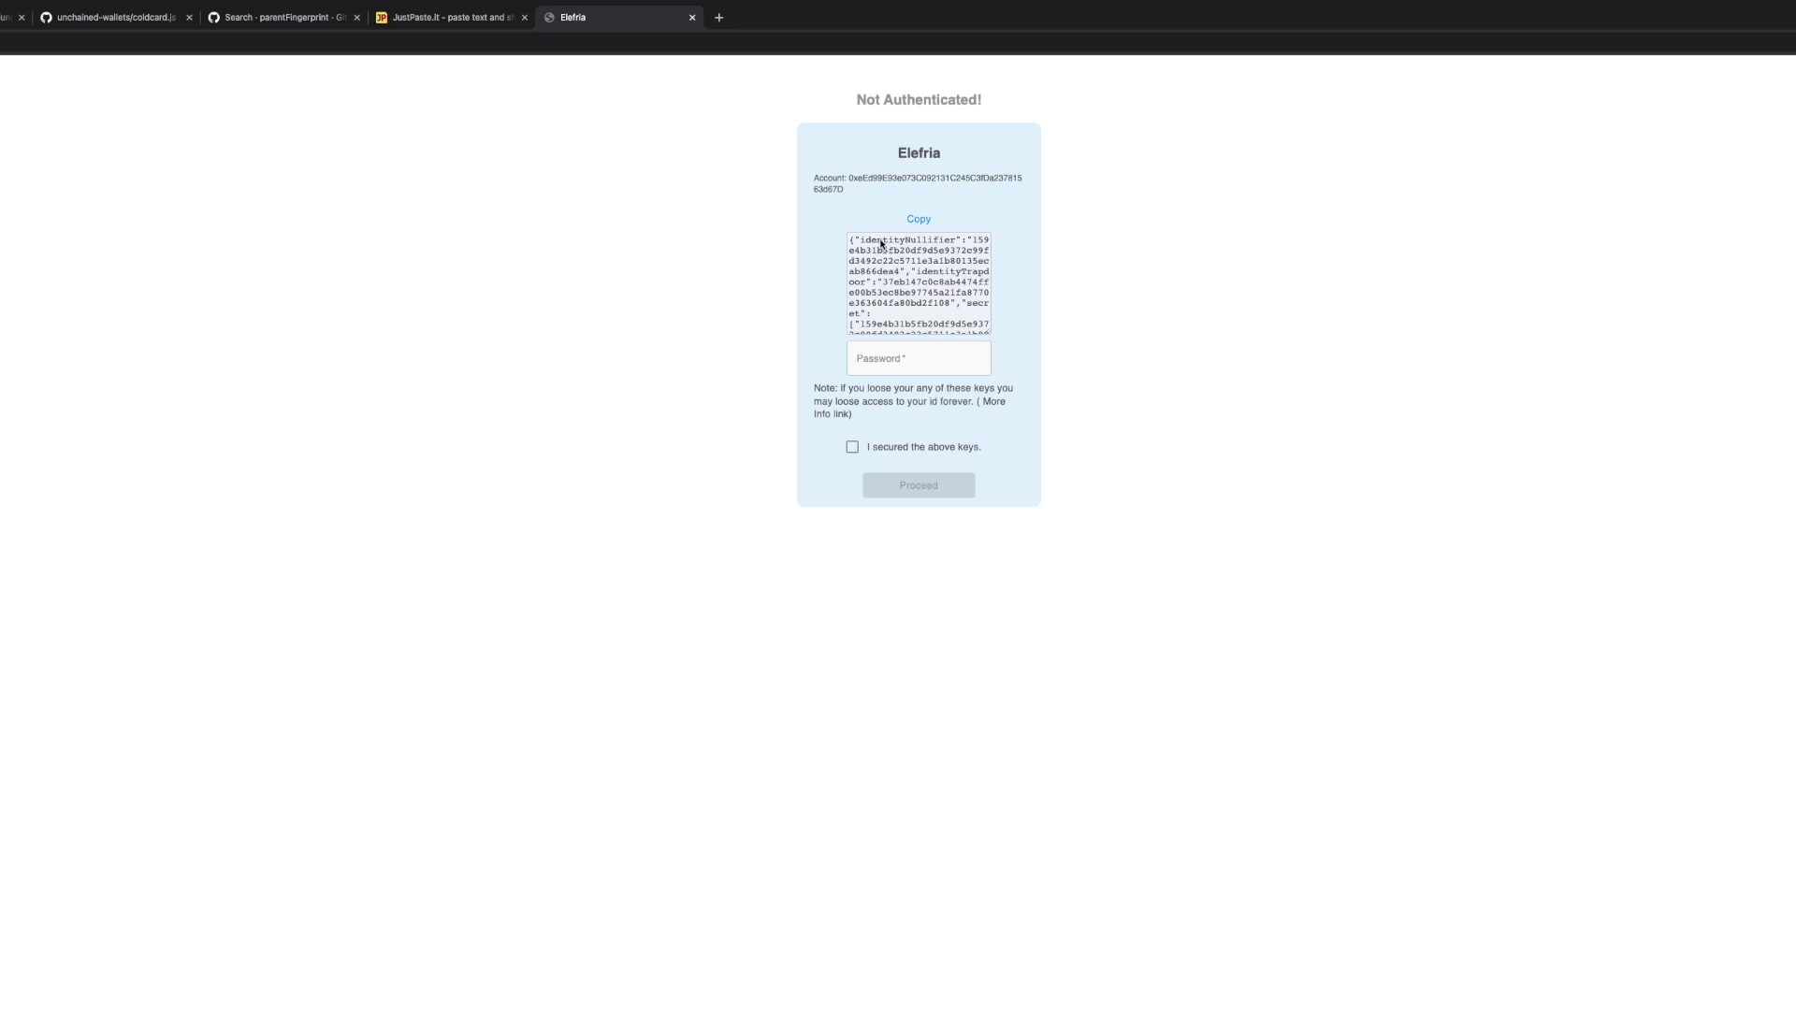
double_click(883, 242)
double_click(935, 273)
click(919, 219)
click(457, 17)
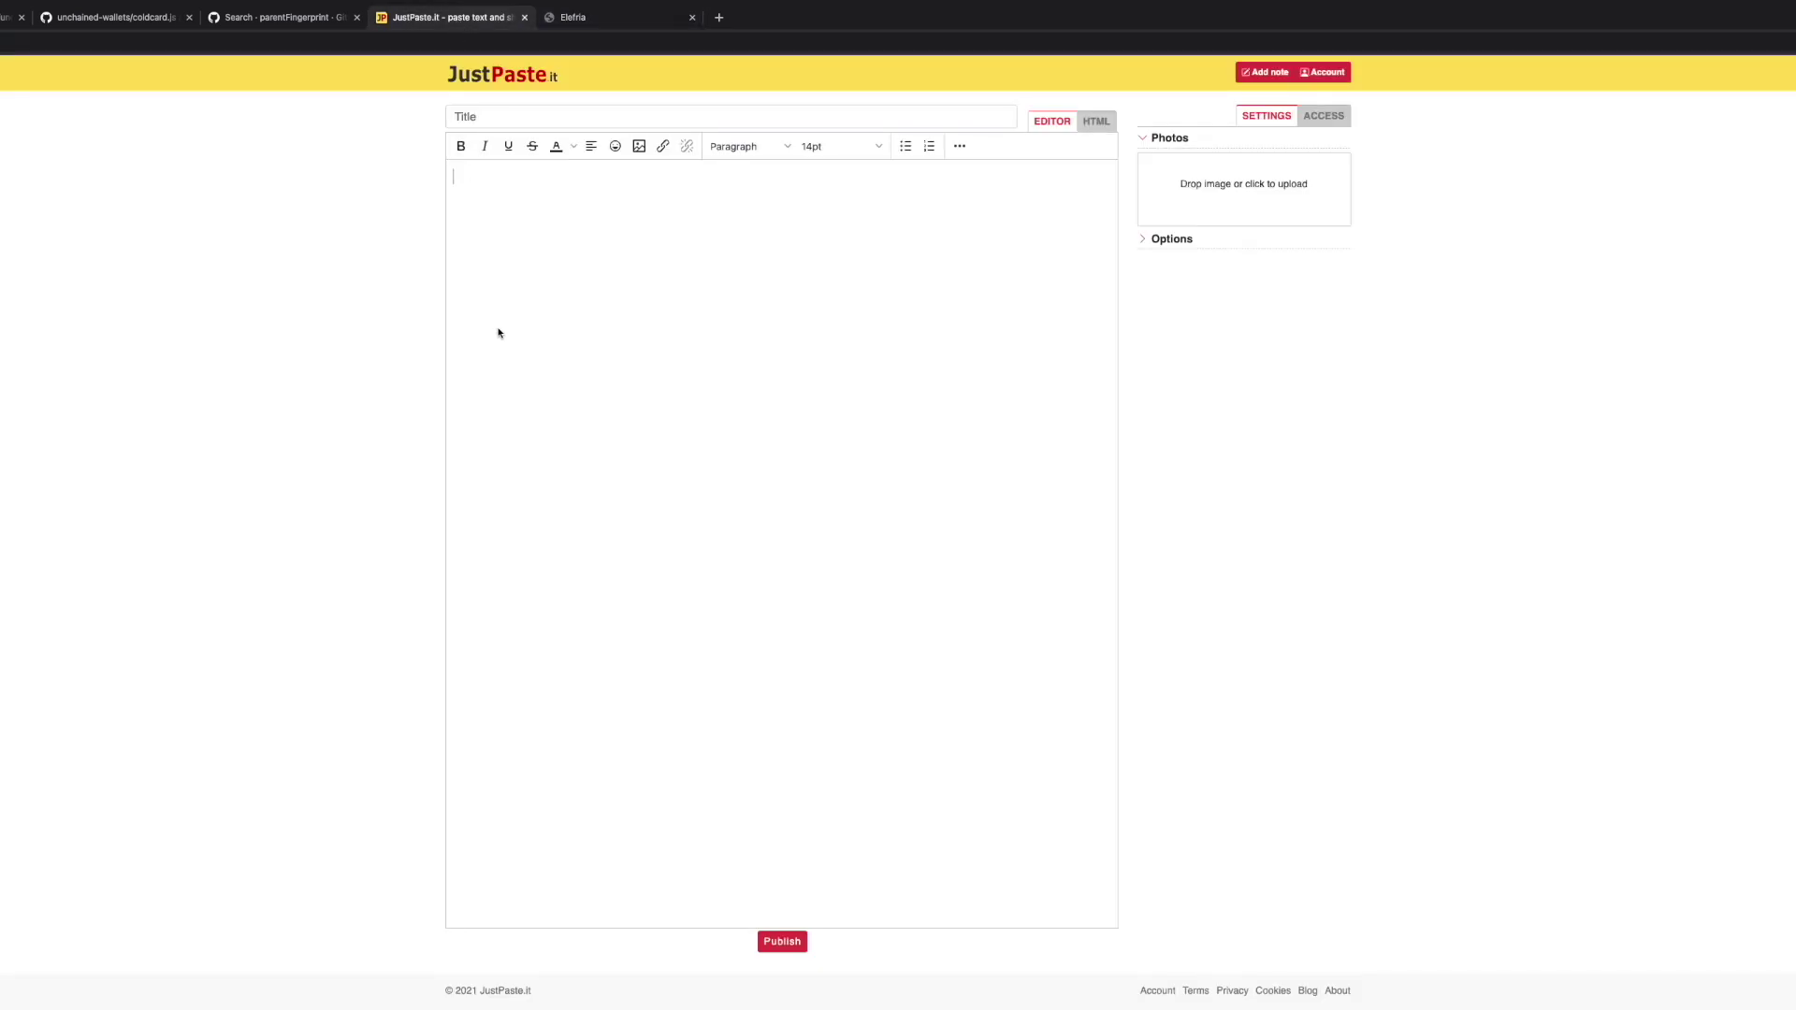
- Paste the identity JSON into the JustPaste.it note, review its keys, and return to Elefria
key(ctrl+v)
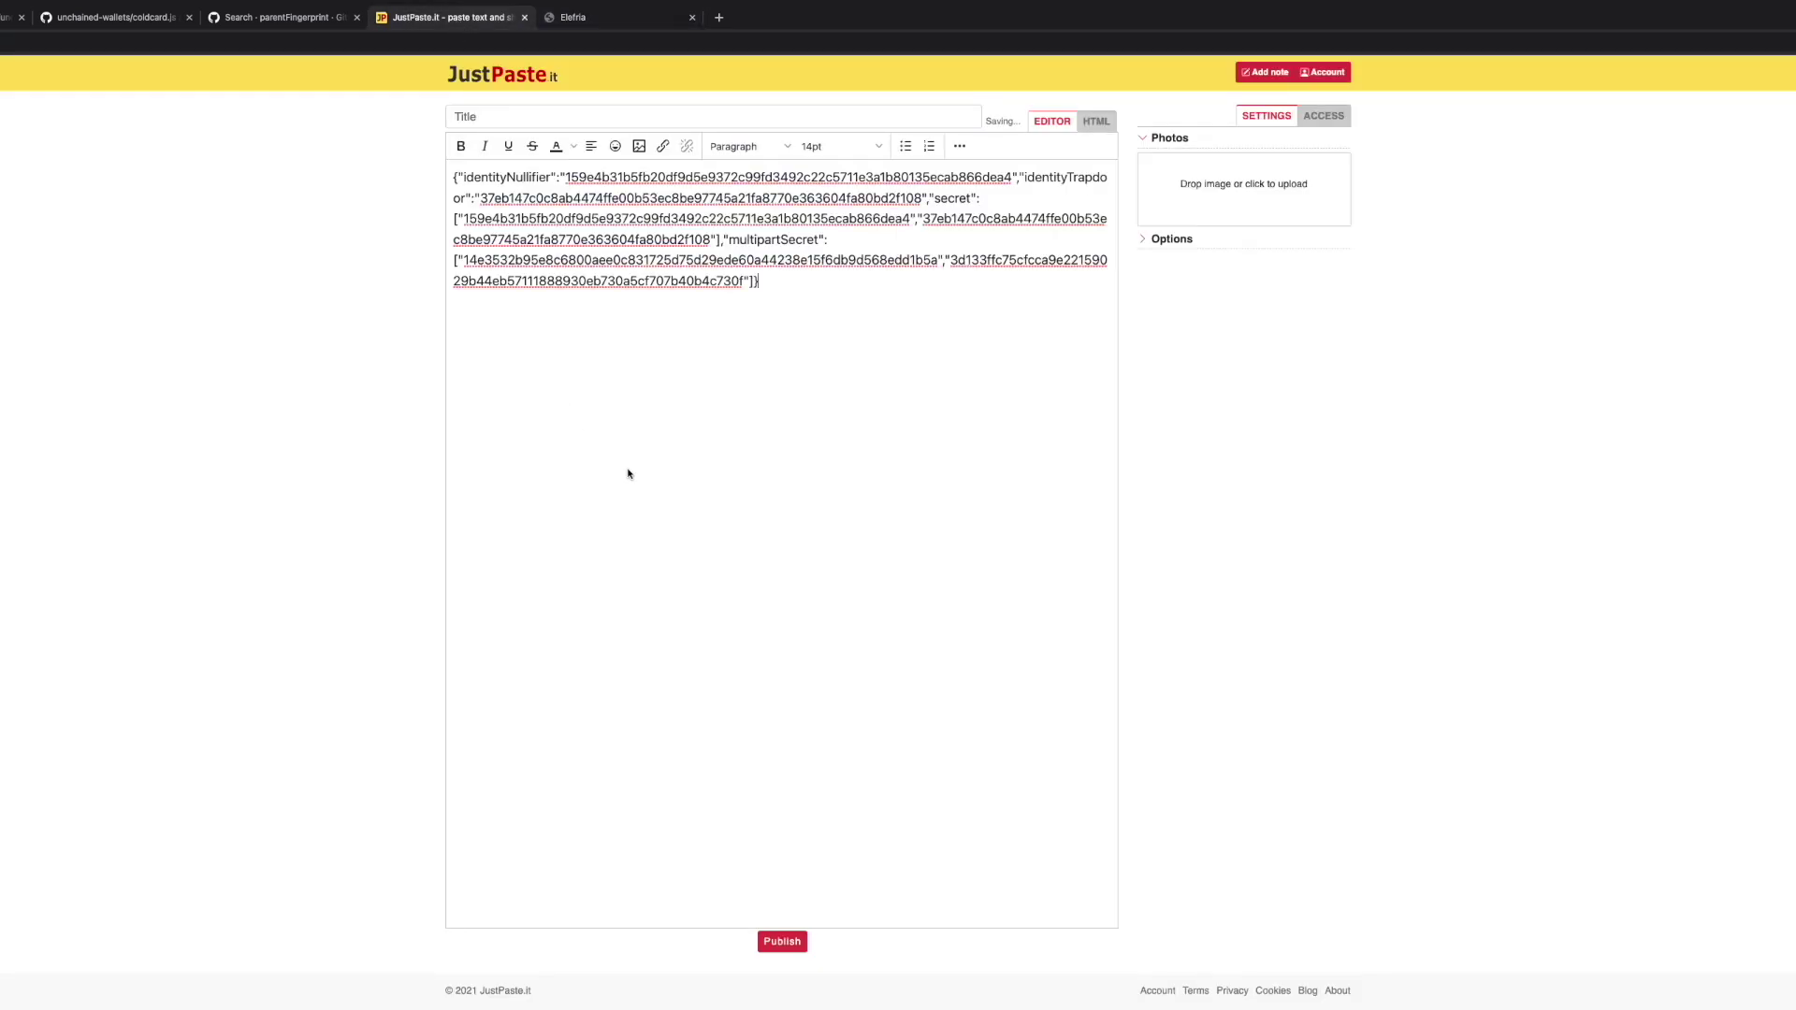
double_click(539, 177)
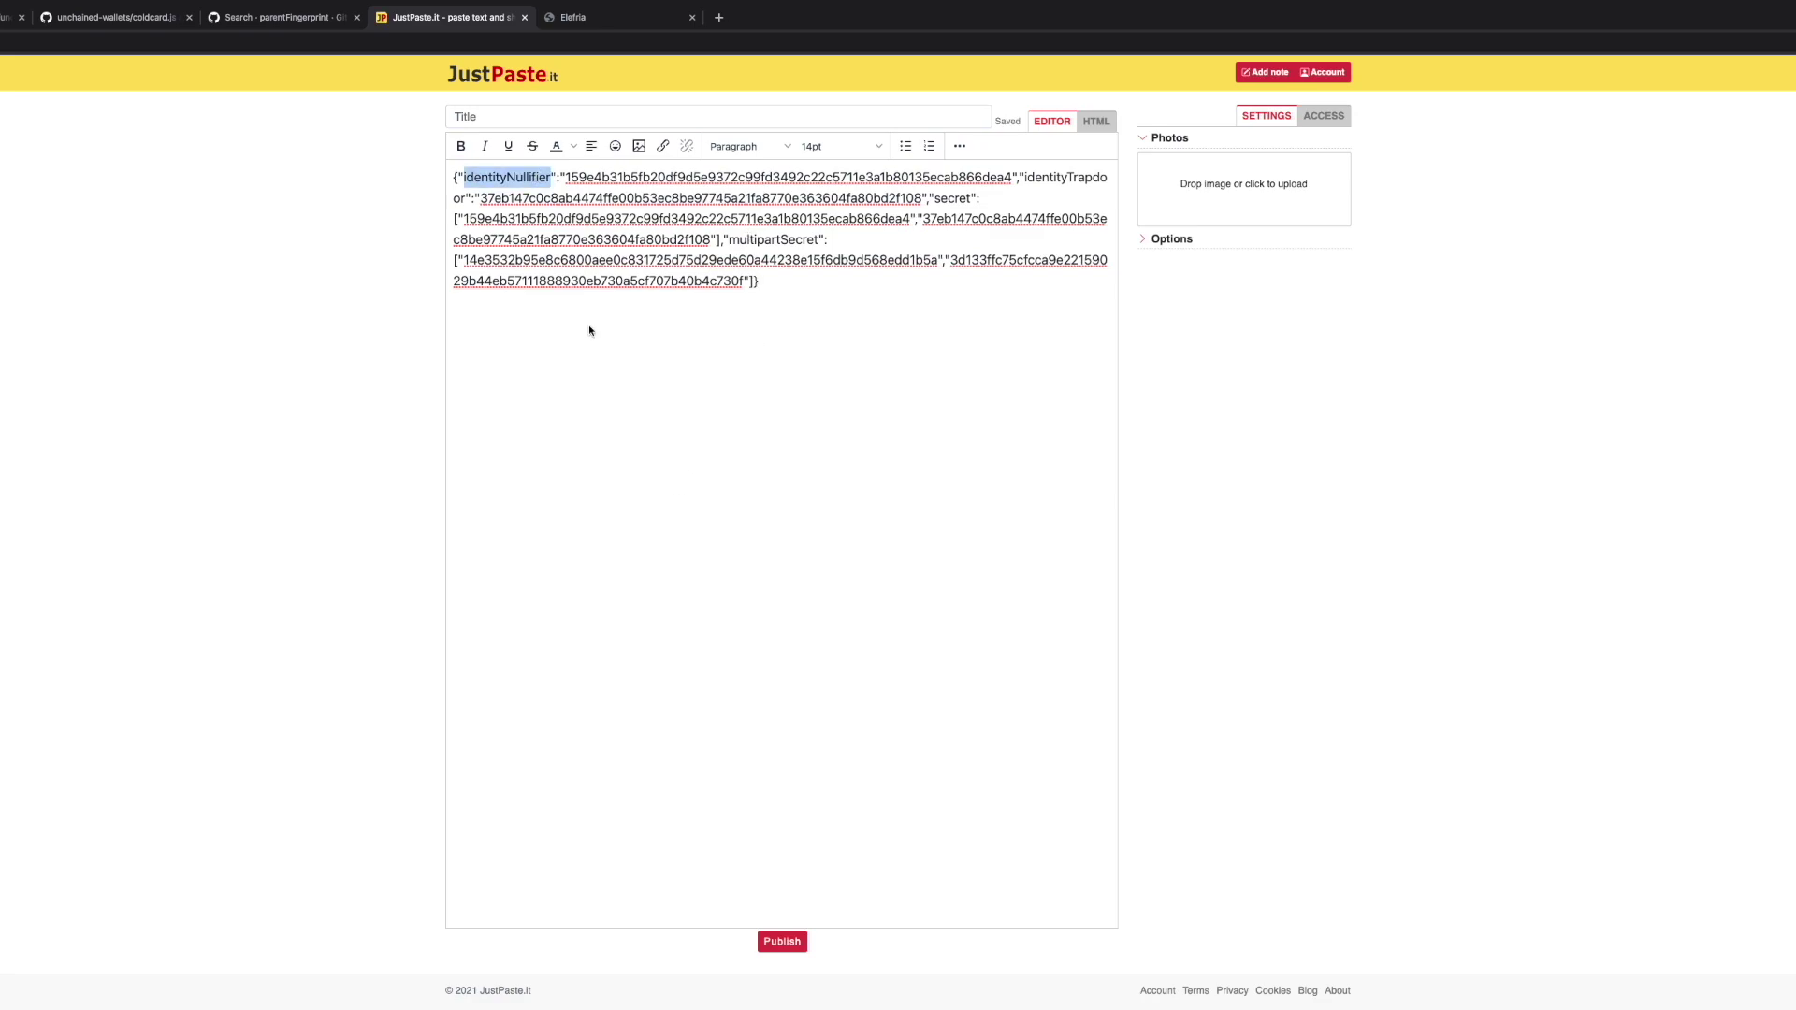
double_click(1068, 177)
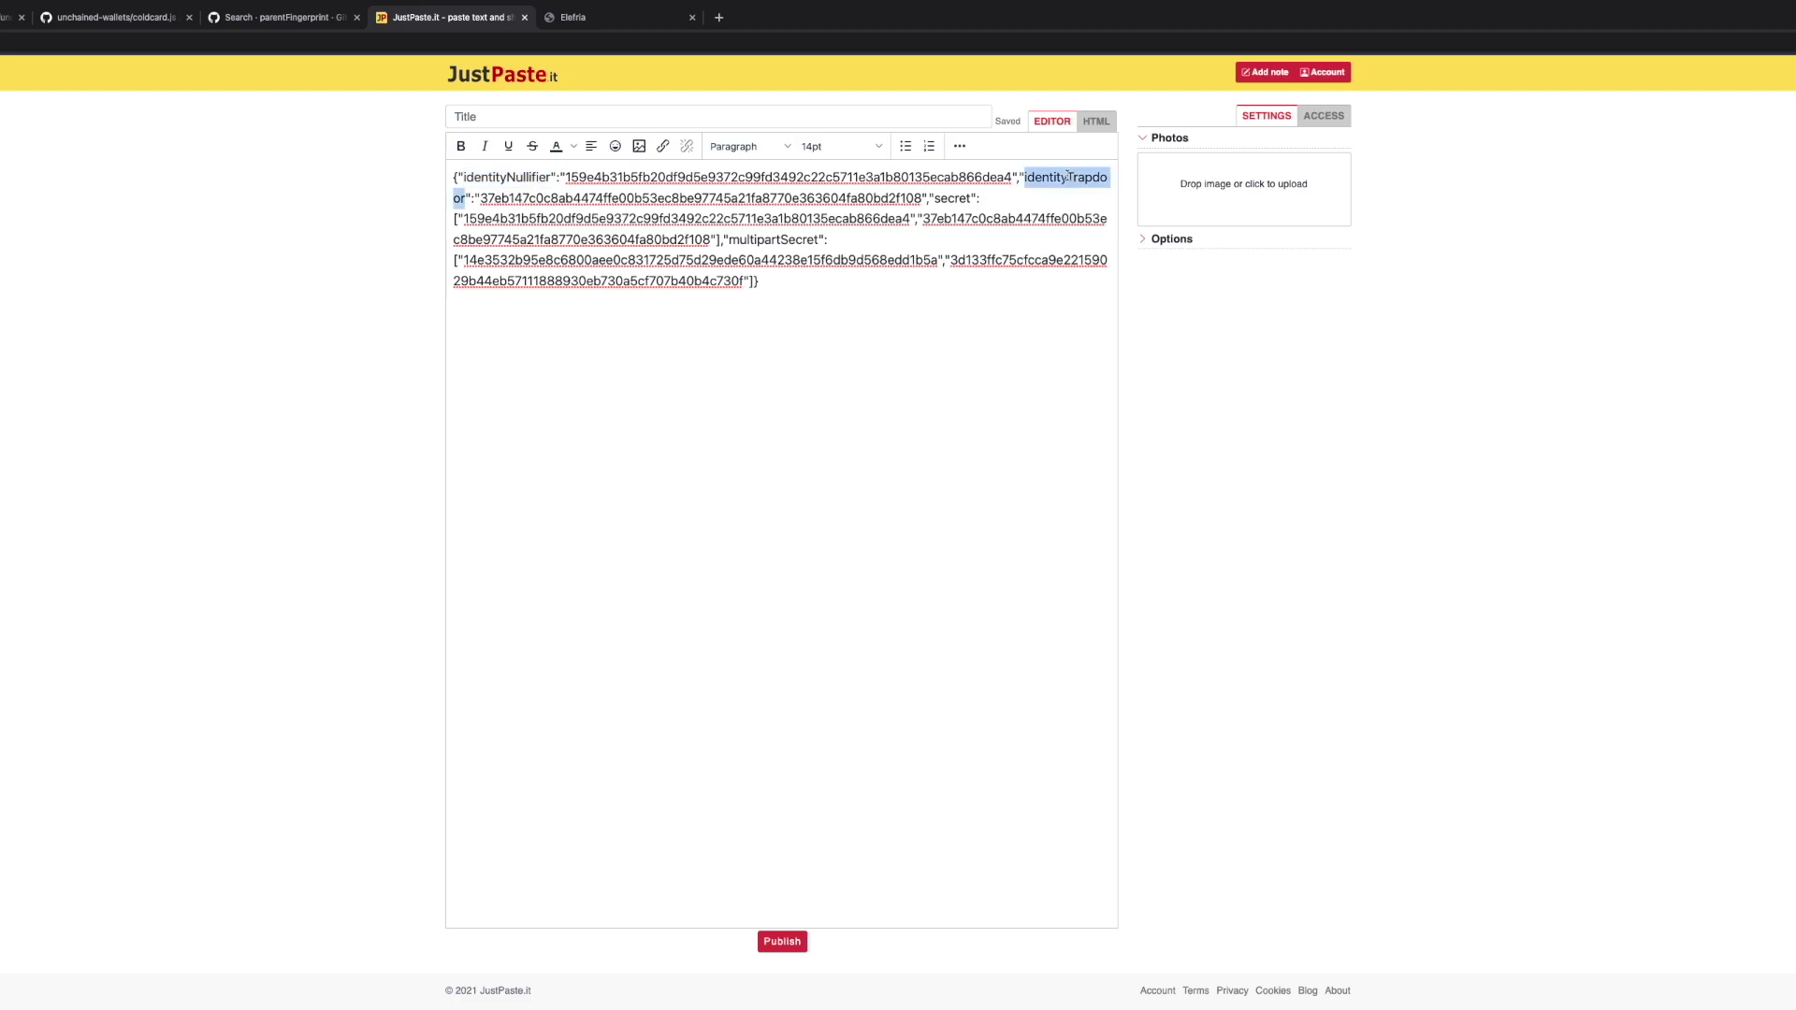
drag(929, 199, 833, 313)
click(789, 313)
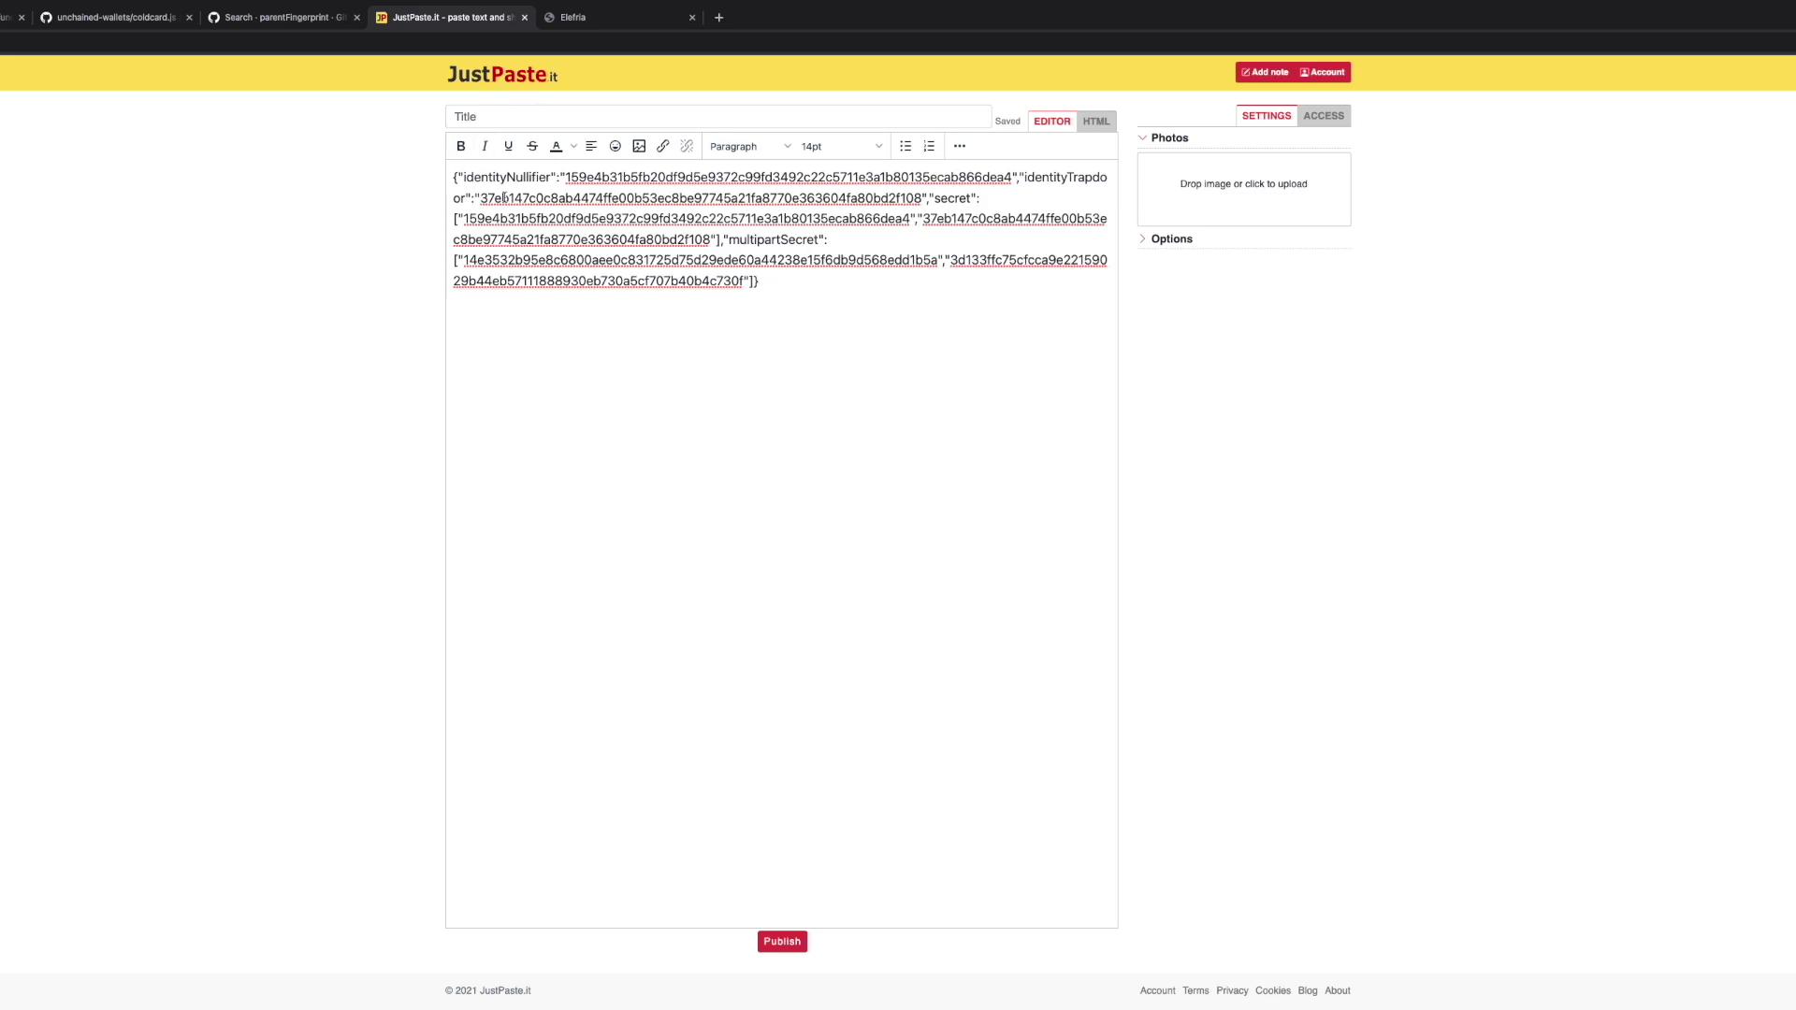
double_click(508, 183)
click(561, 19)
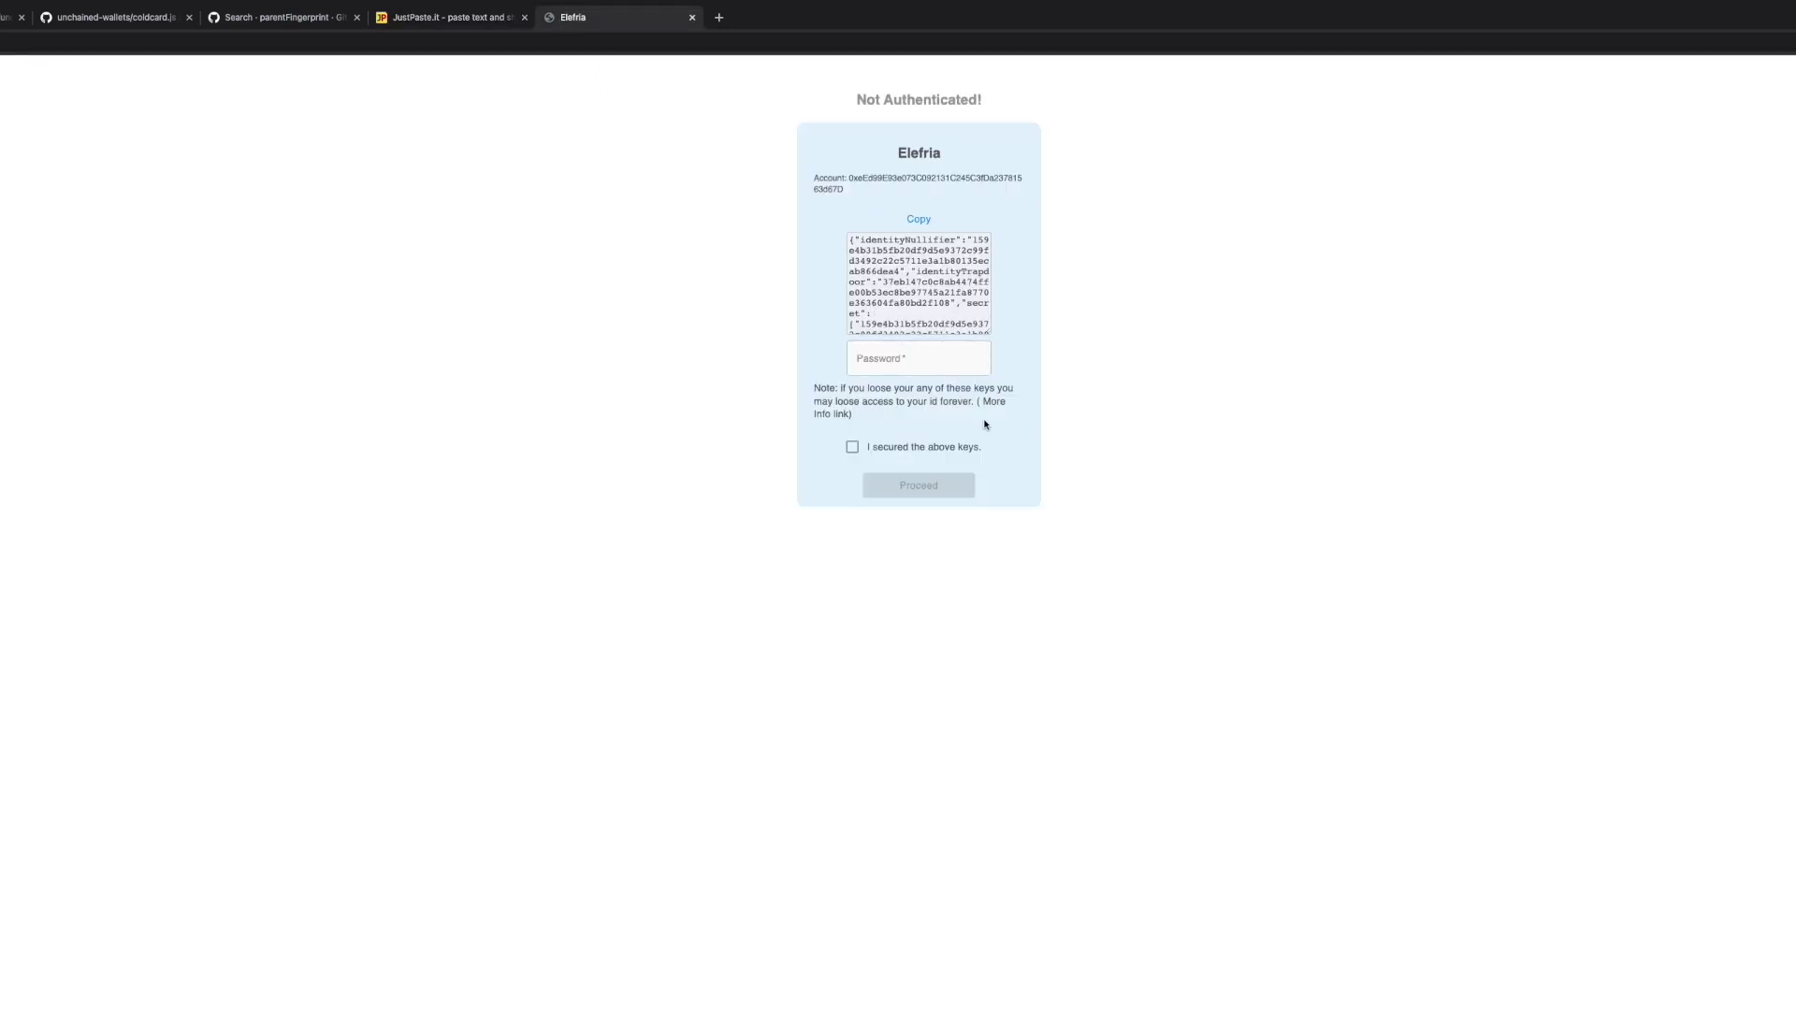
- Set a registration password, confirm the keys are secured, and submit registration for 0.1152618 ONE gas
click(947, 349)
text(••••)
click(852, 447)
click(893, 493)
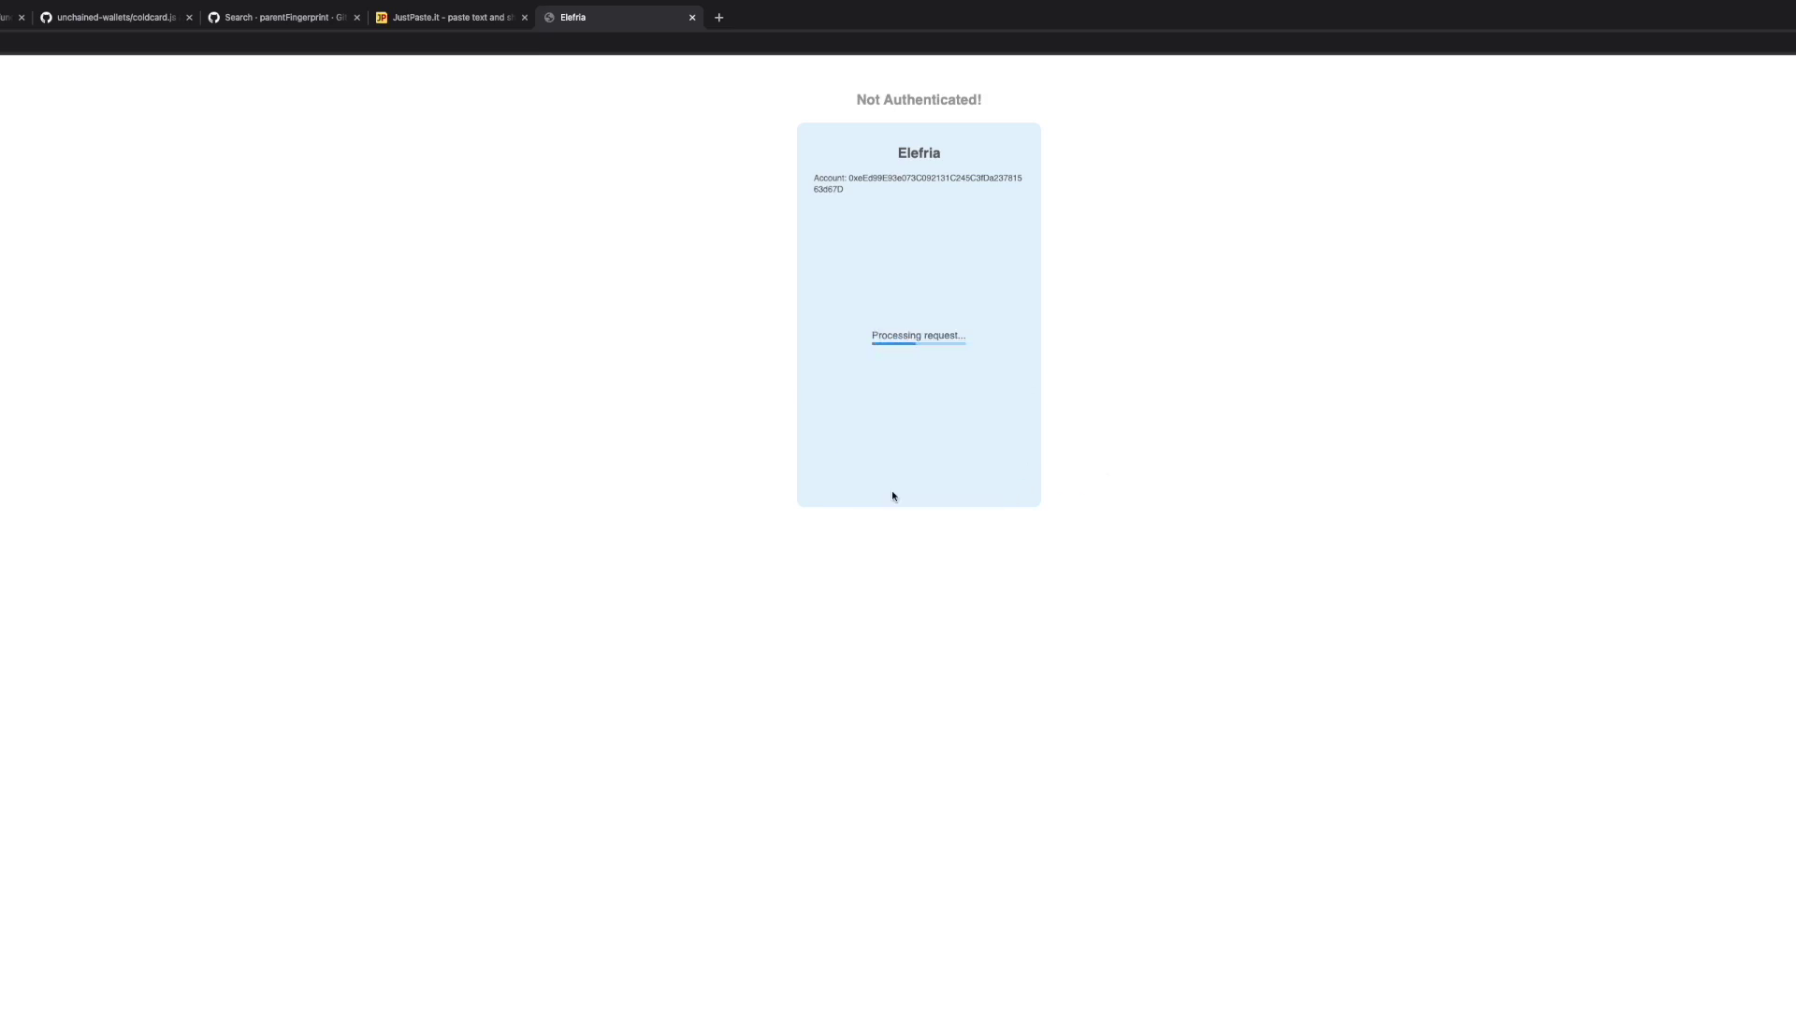
key(ctrl+Right)
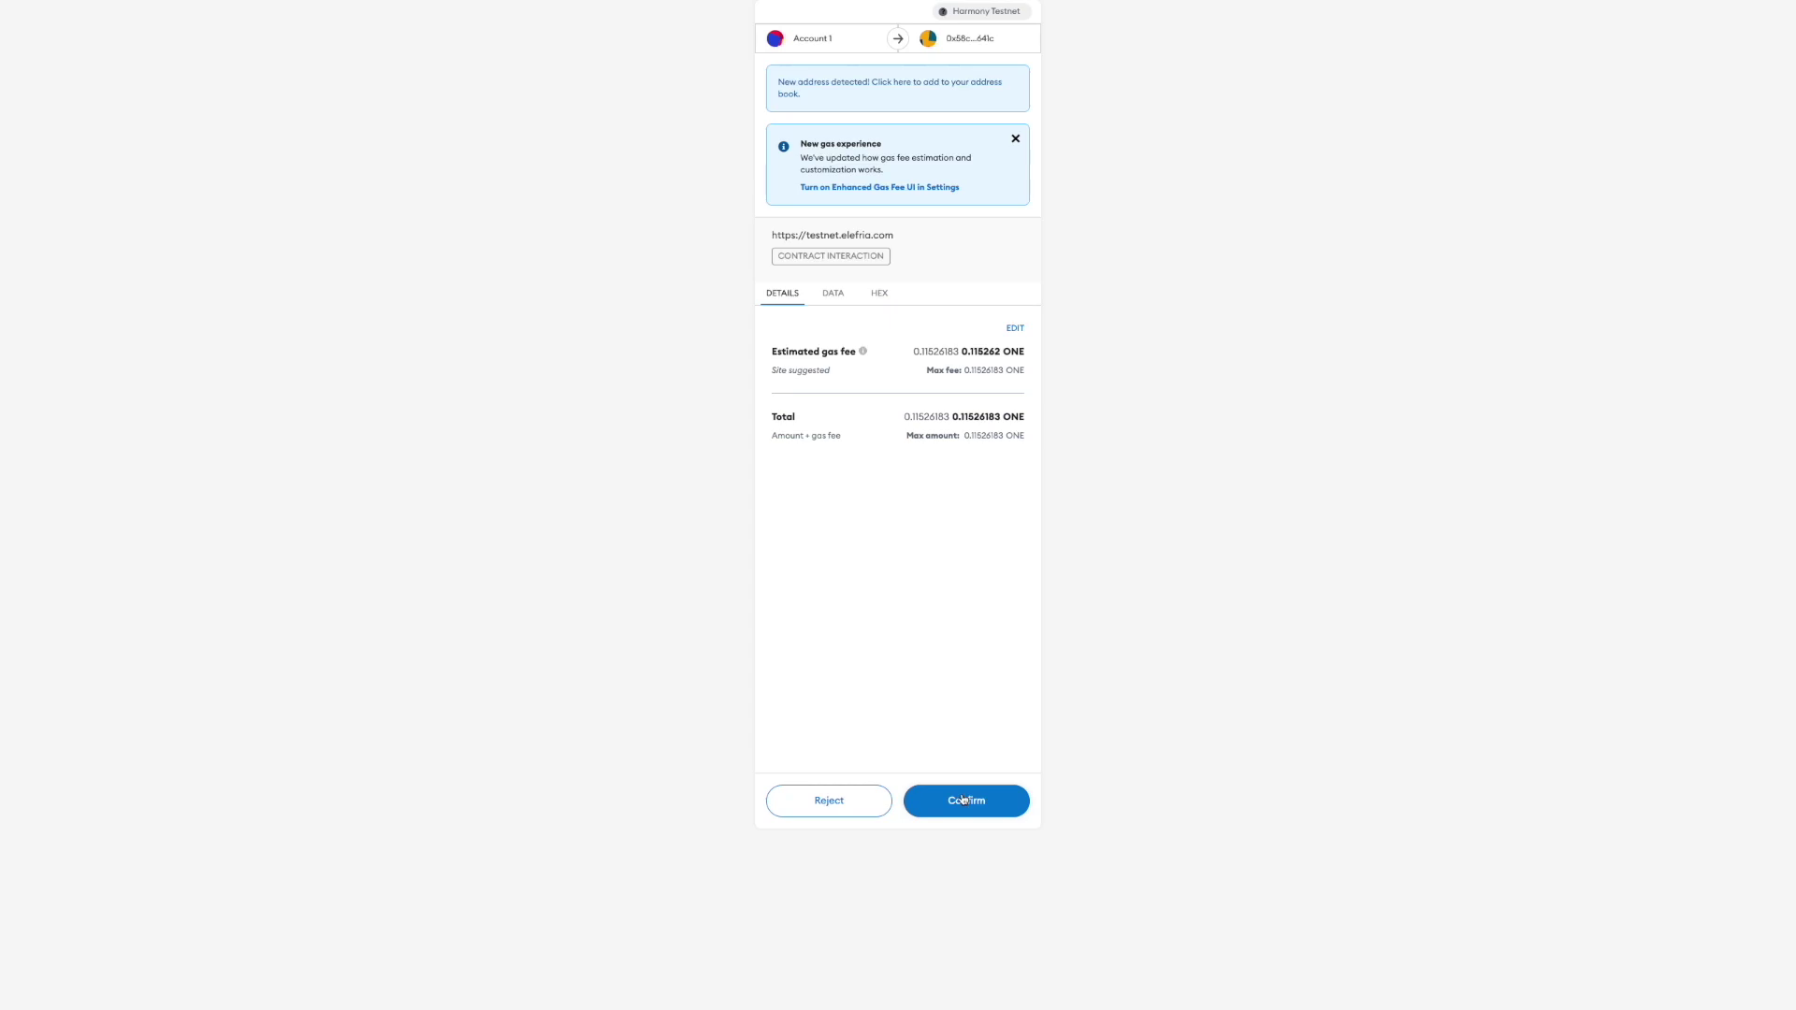
click(963, 799)
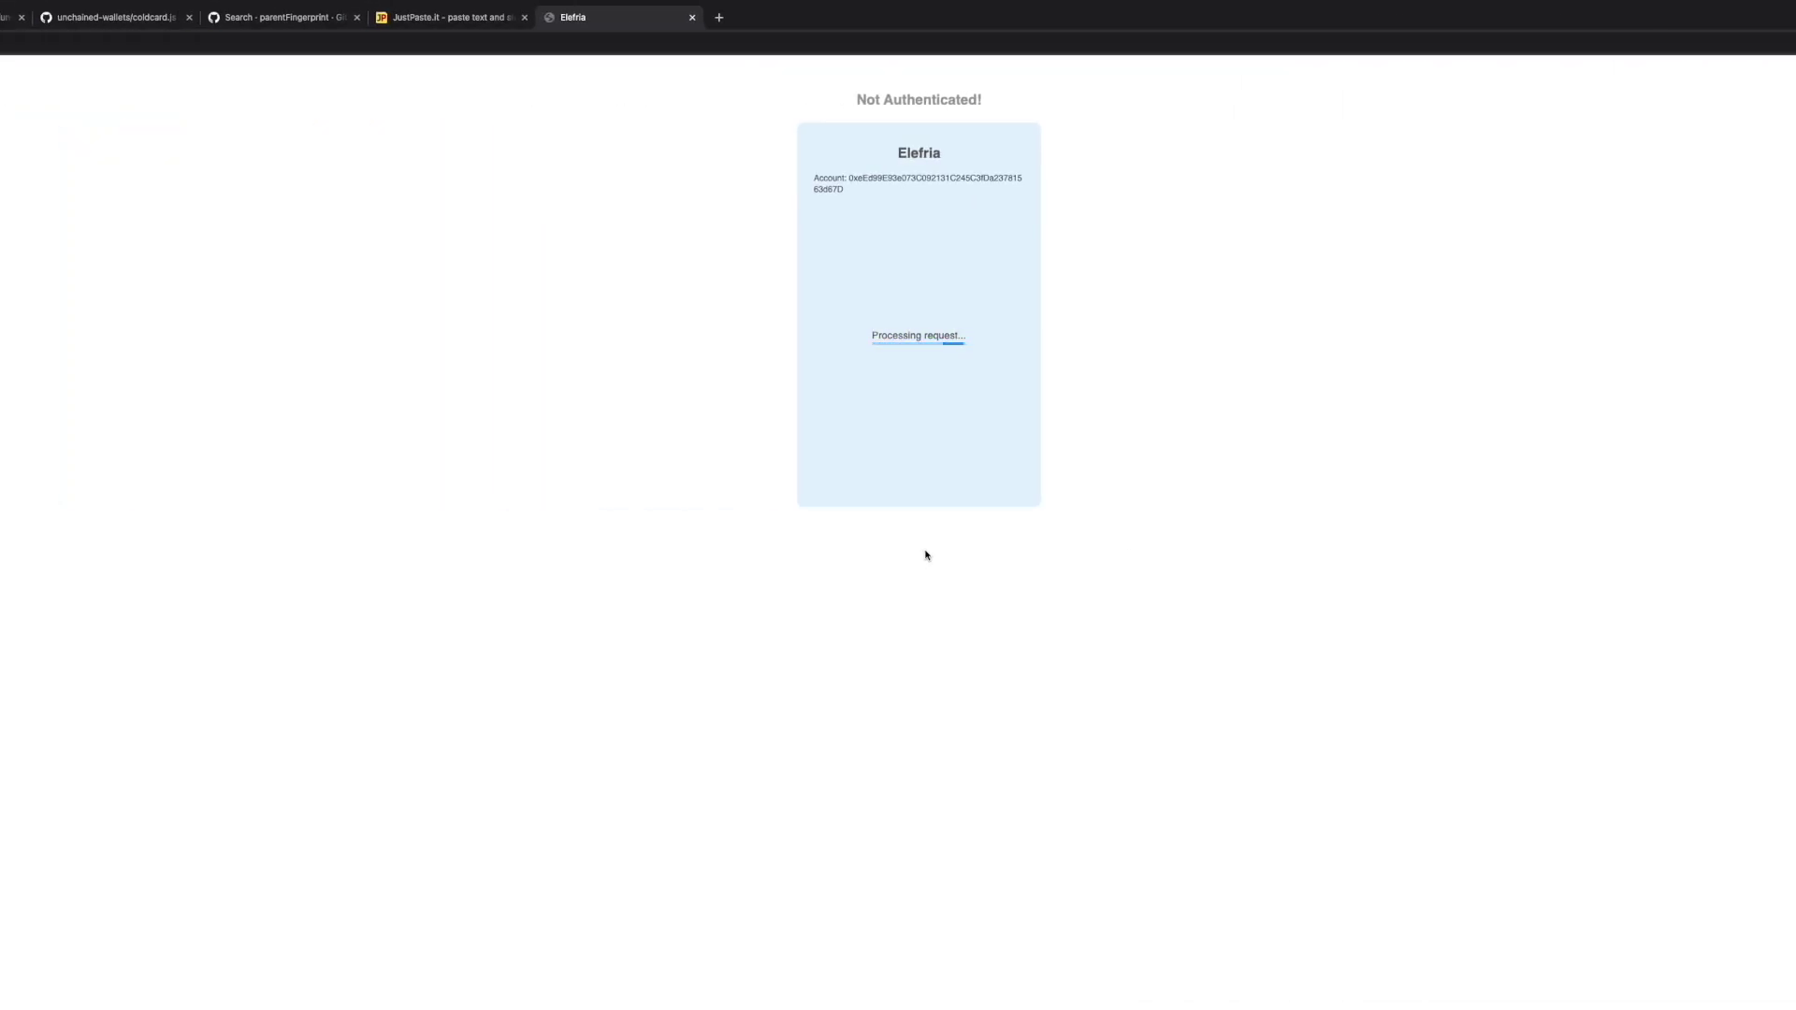
- Wait for 'Registering identity successful!' and go back to the main login card
right_click(925, 554)
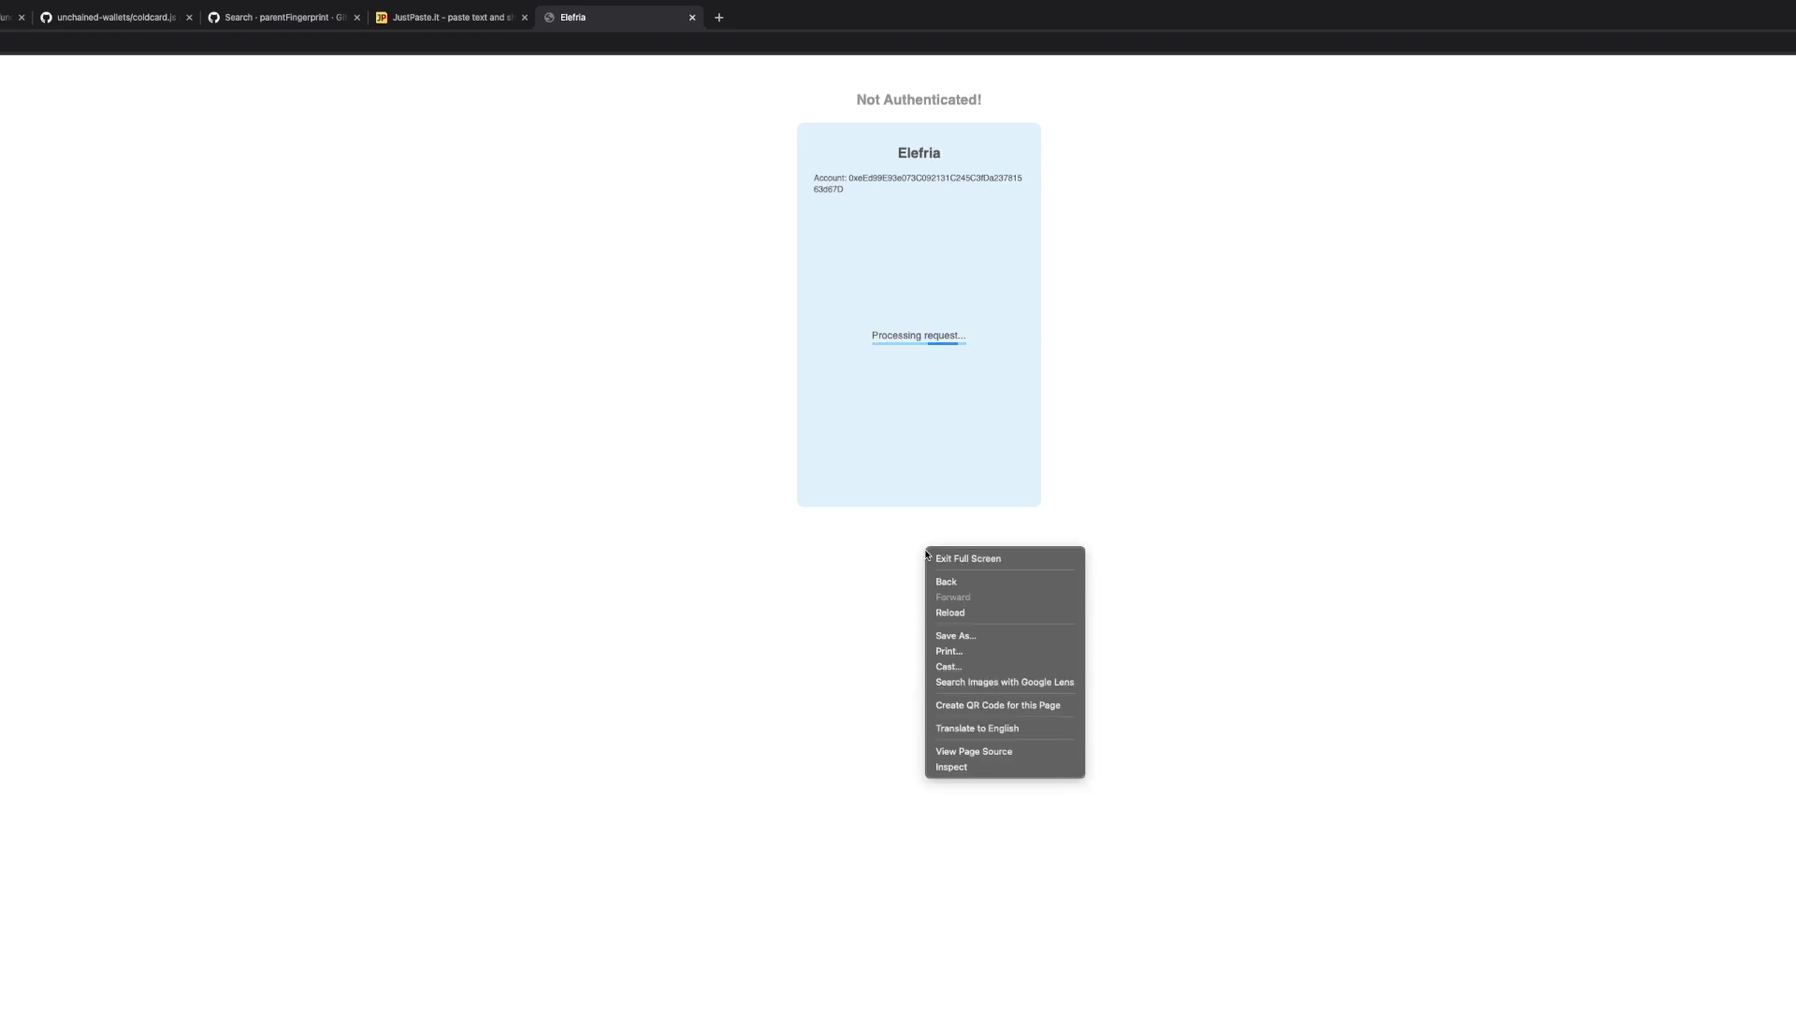
click(849, 668)
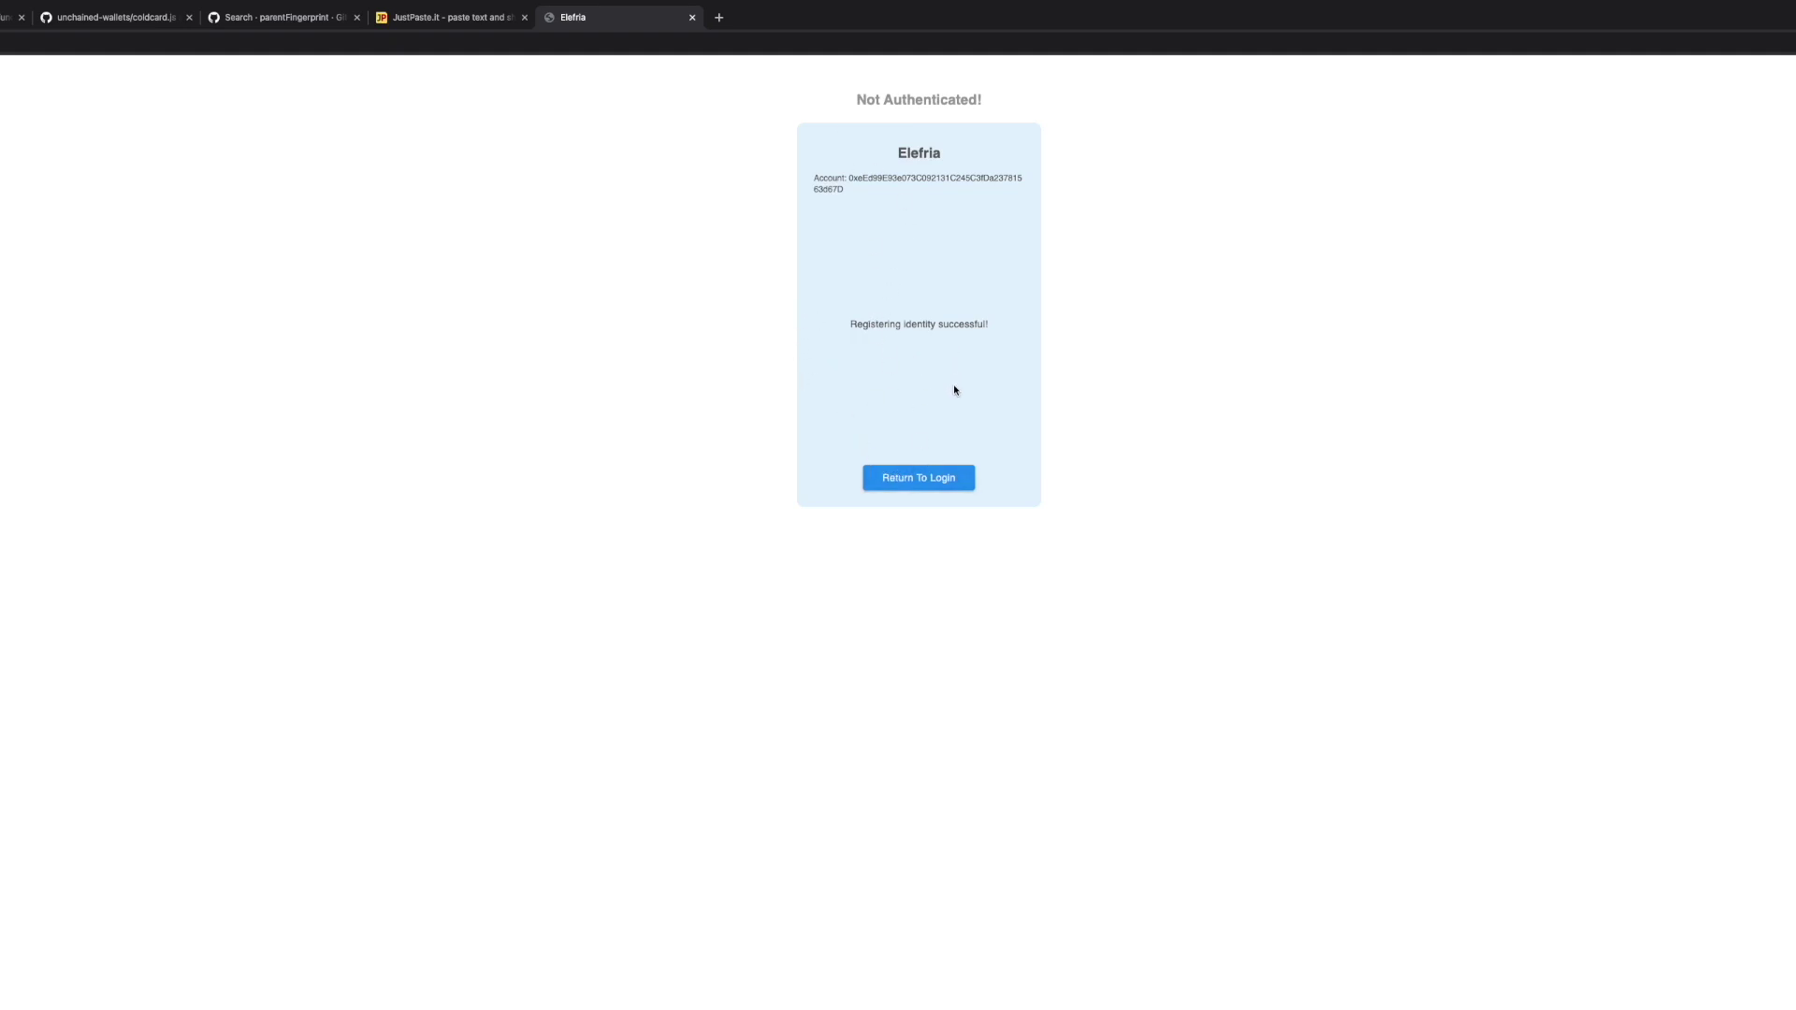
click(917, 479)
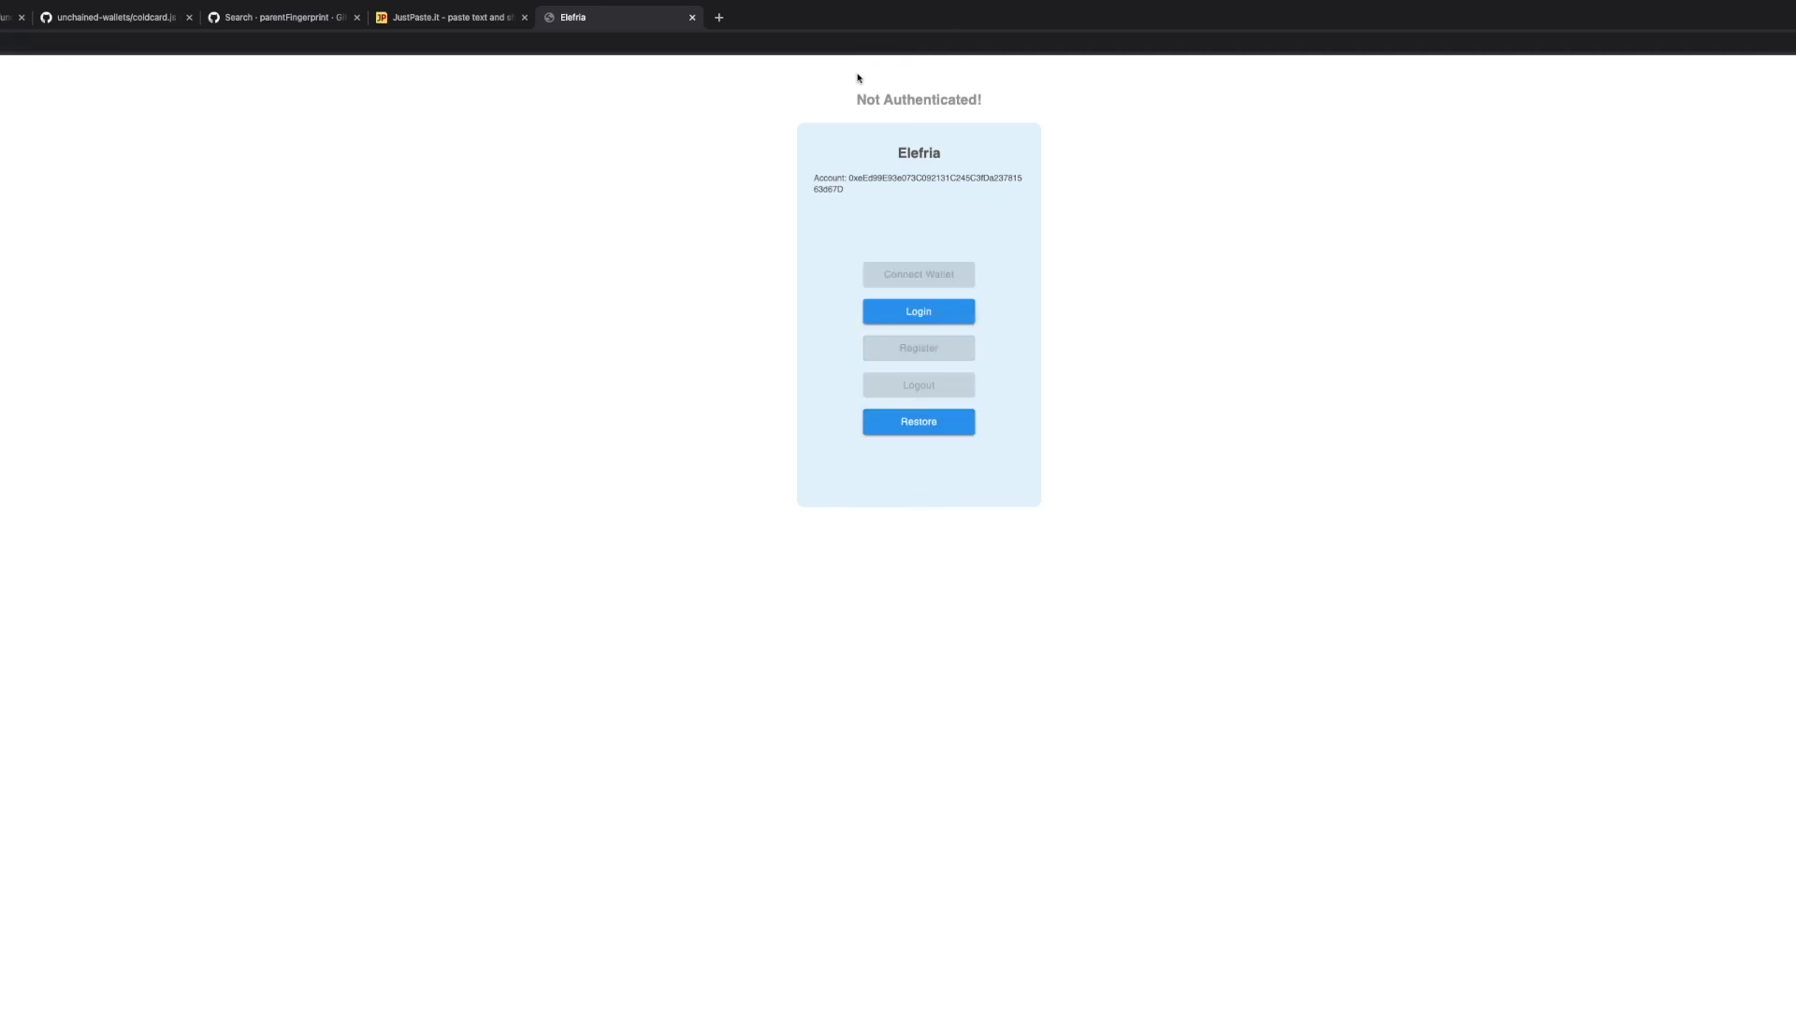
- Start logging in with the identity and enter the password in the login Password field
drag(854, 105, 1002, 108)
click(681, 330)
click(918, 316)
click(962, 225)
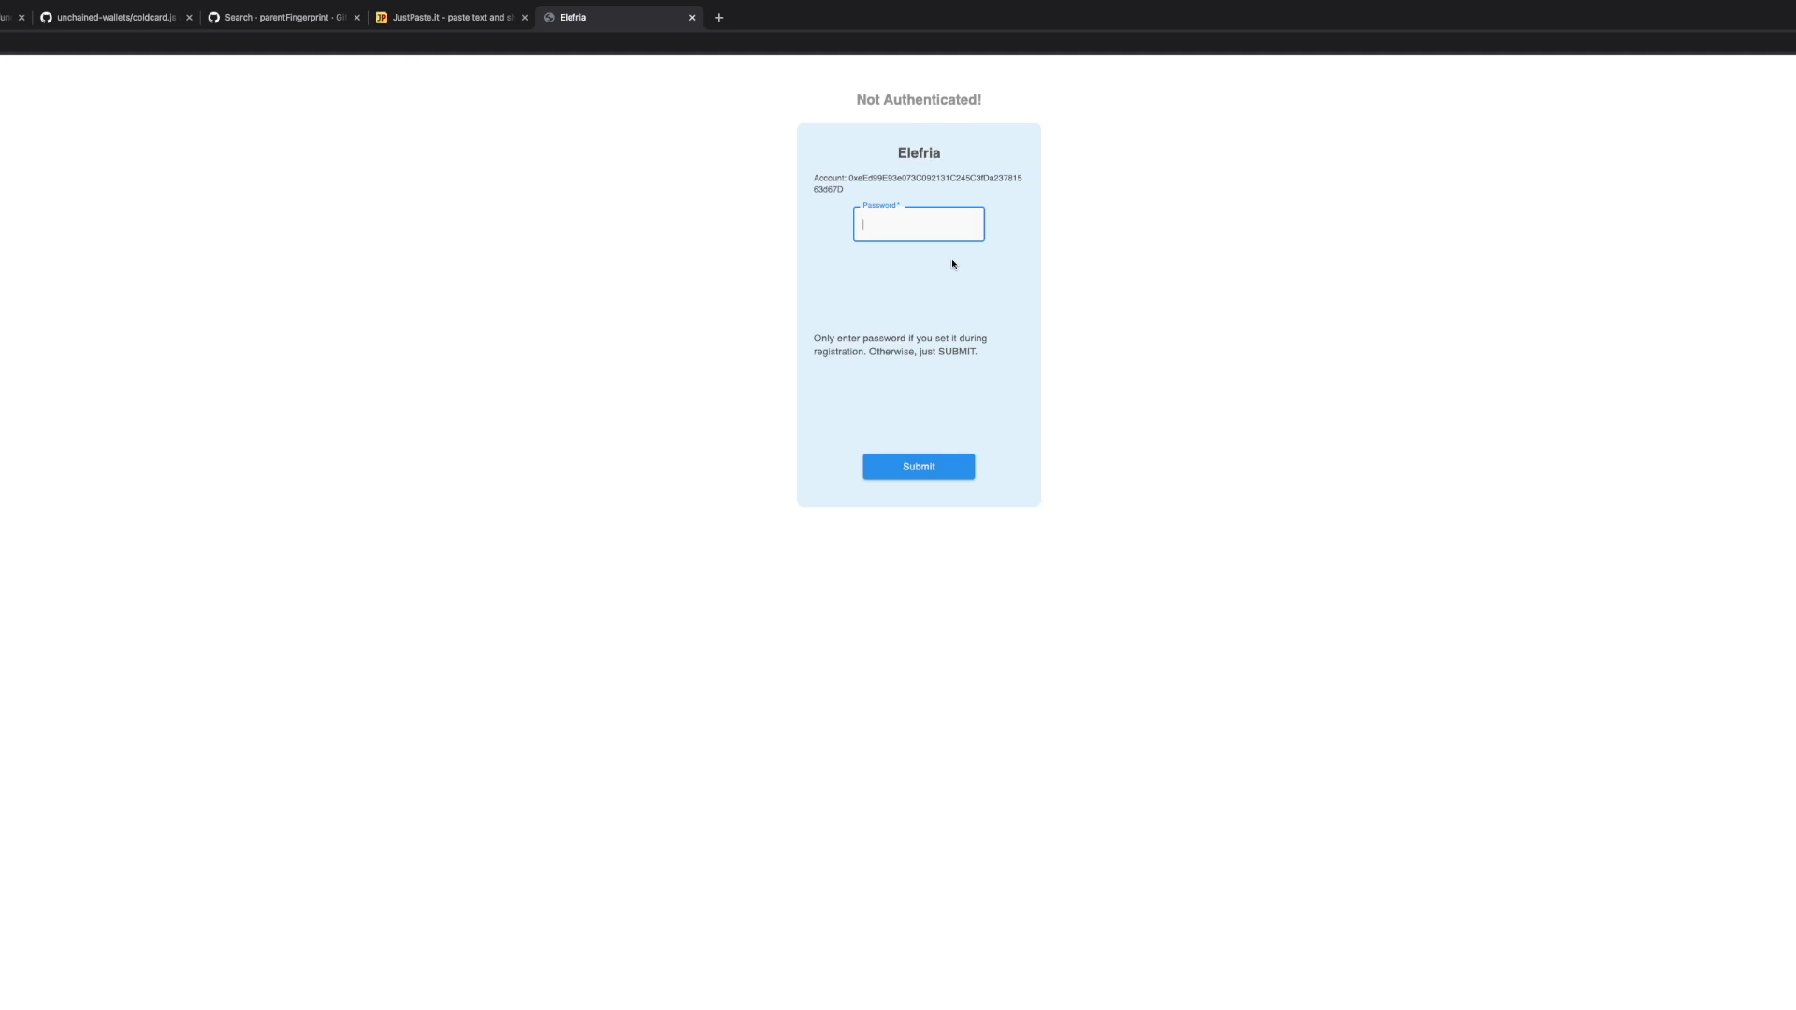
text(••)
- Submit the login password, then bring the JustPaste.it note with the saved keys to the front
click(935, 465)
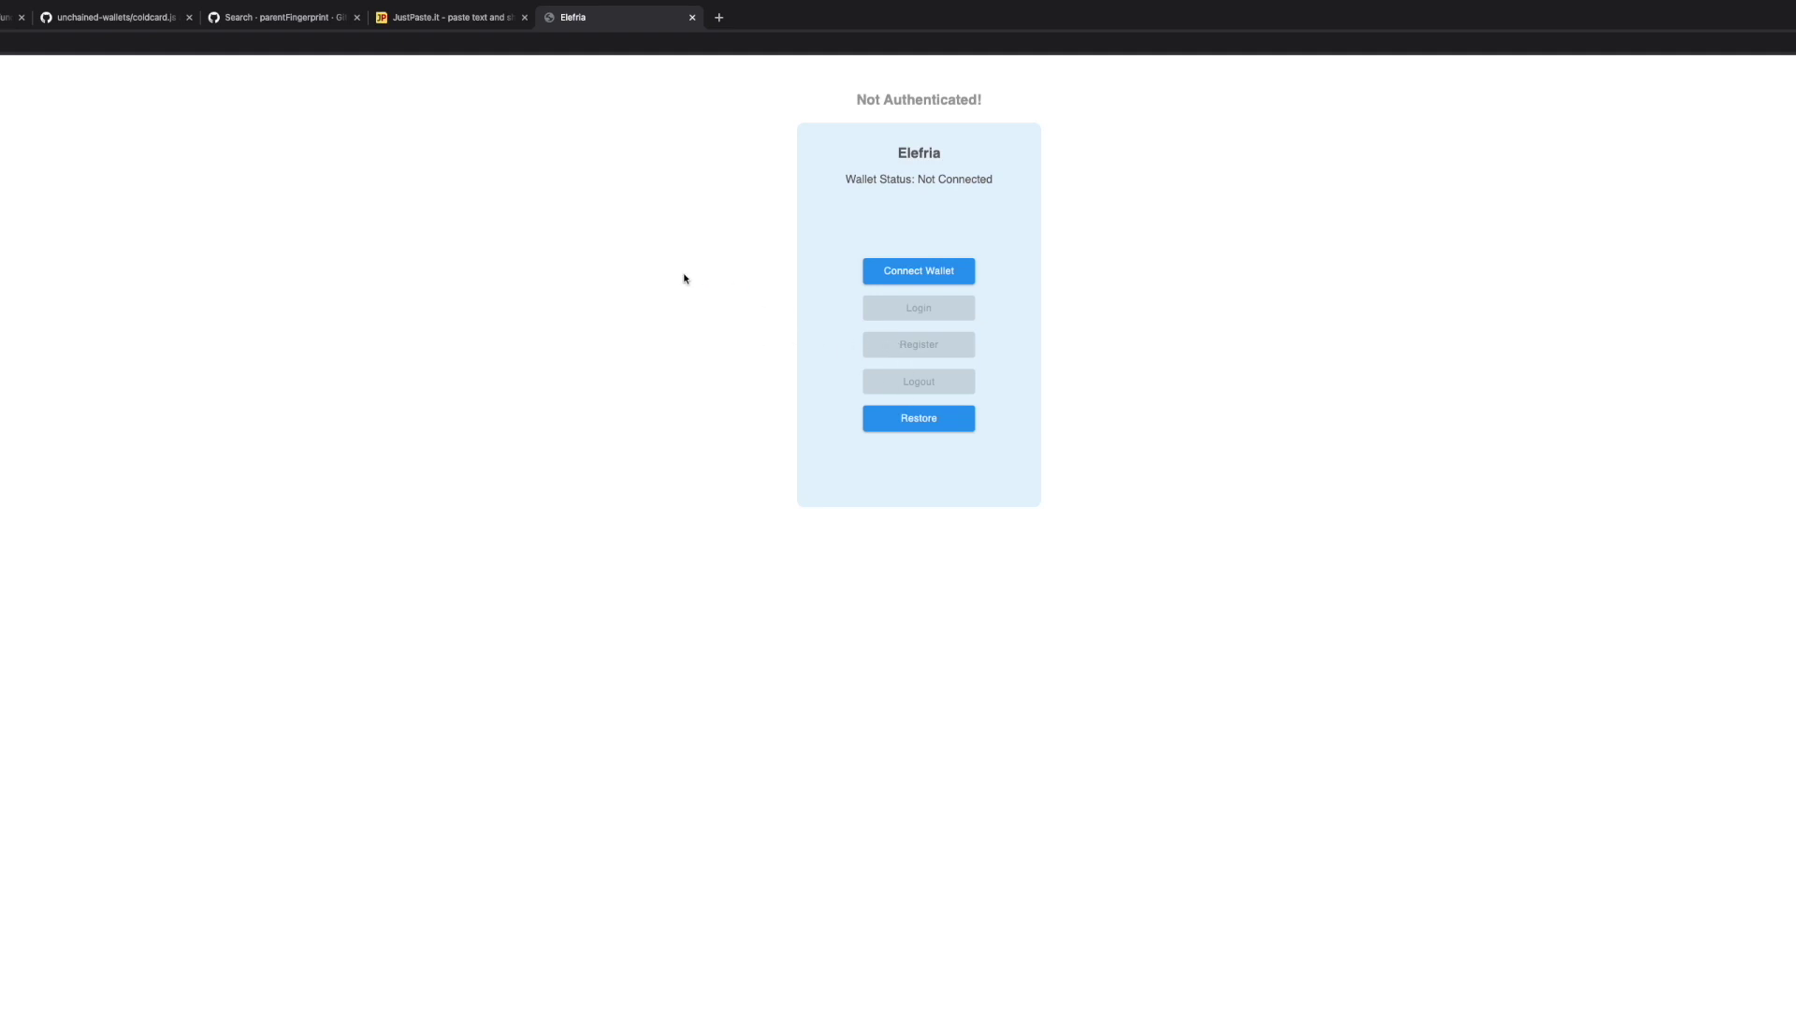
click(451, 28)
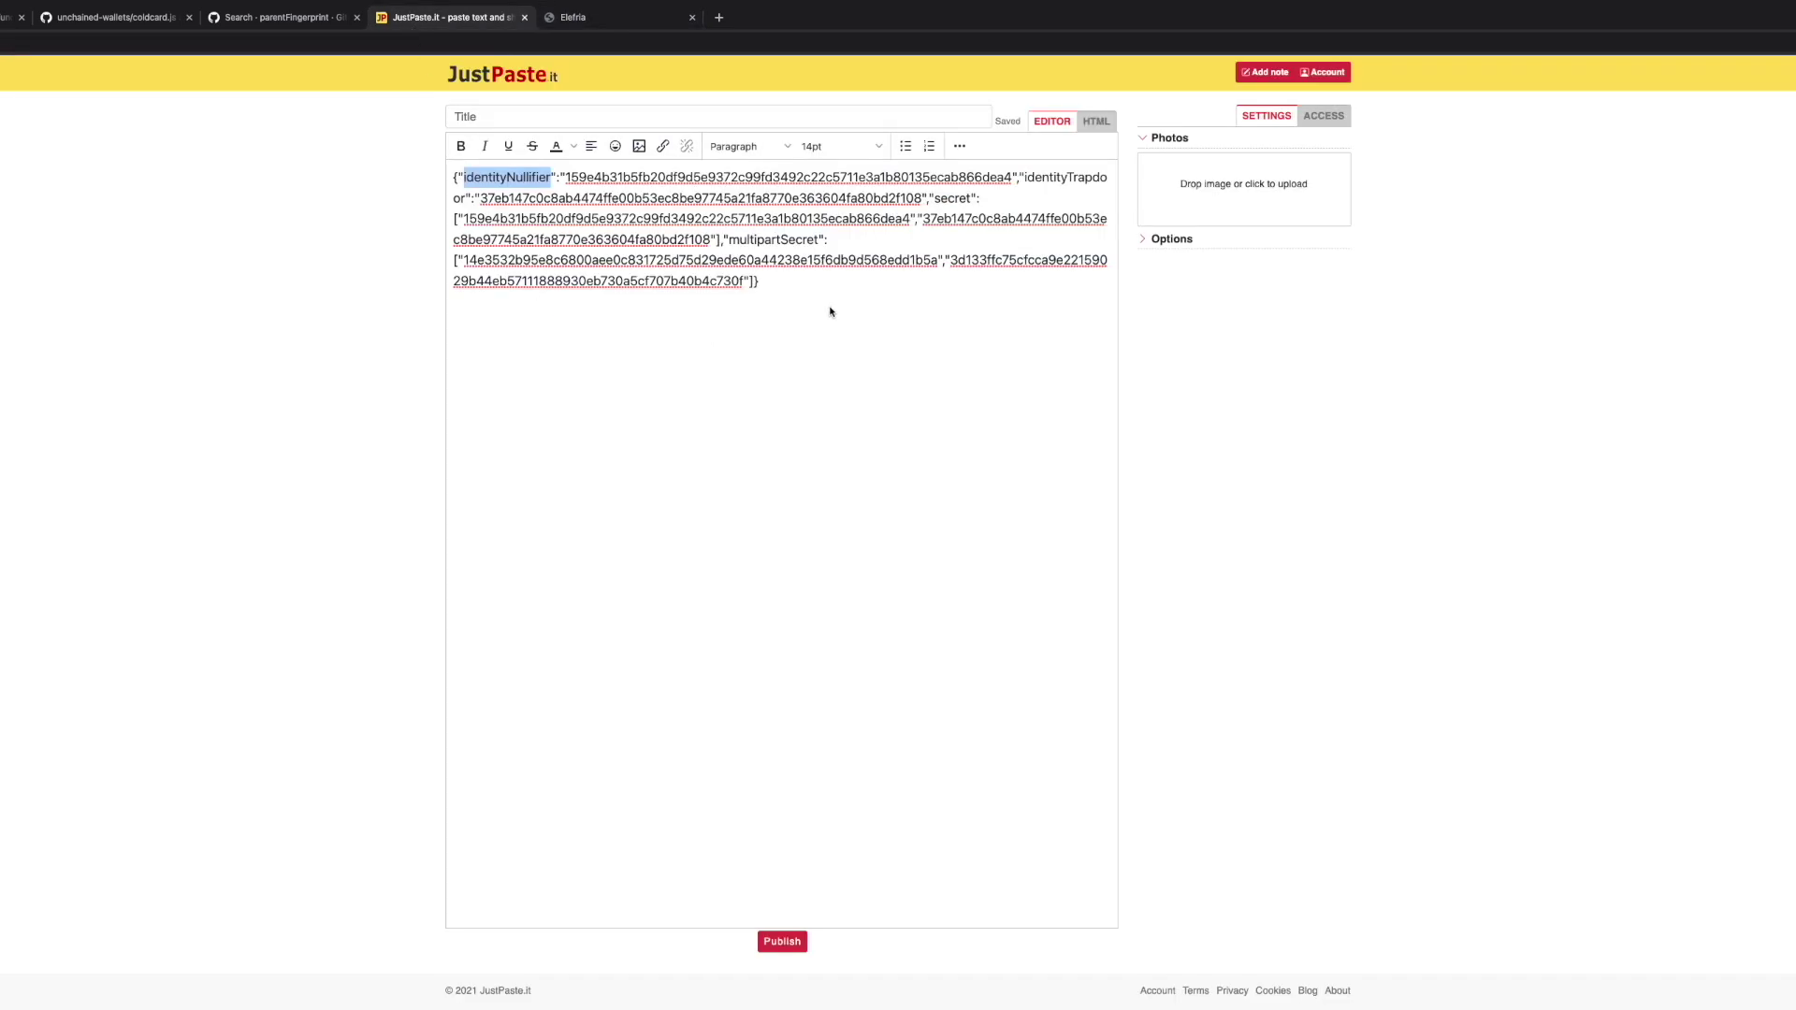
- Select the saved identity JSON, go back to Elefria, and open DevTools via Inspect
drag(829, 311, 385, 165)
click(623, 31)
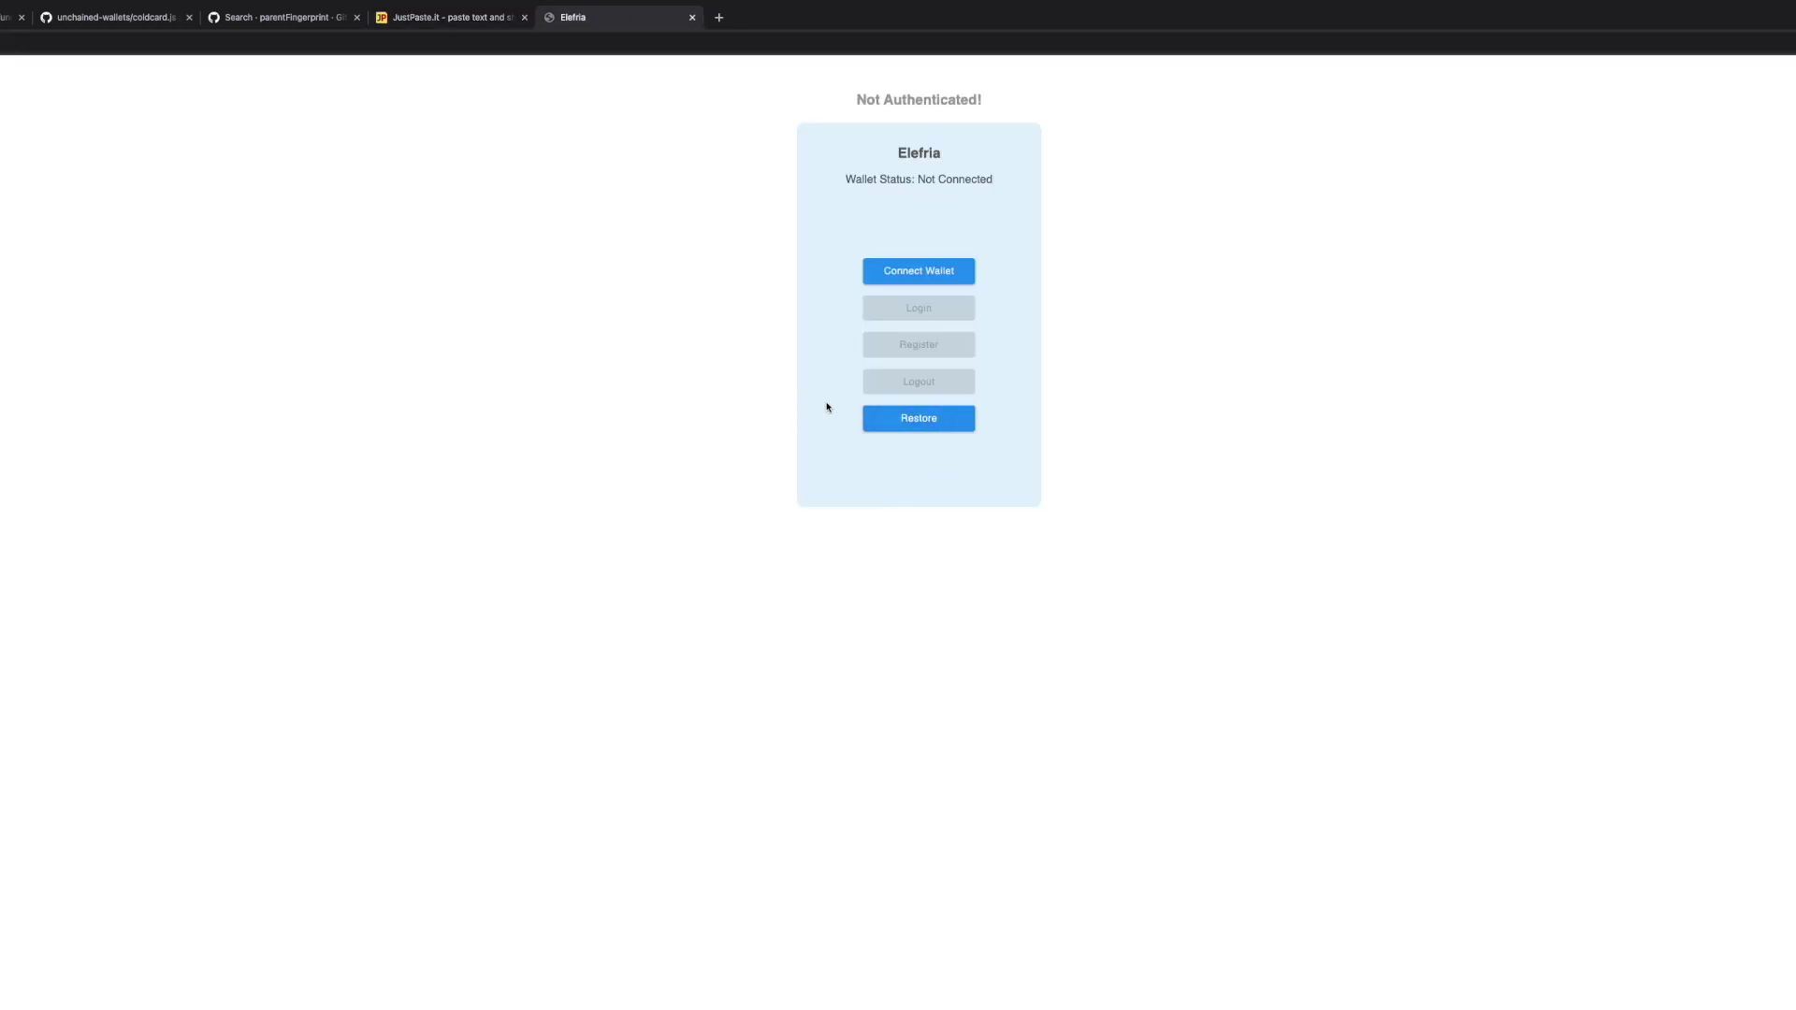
right_click(794, 512)
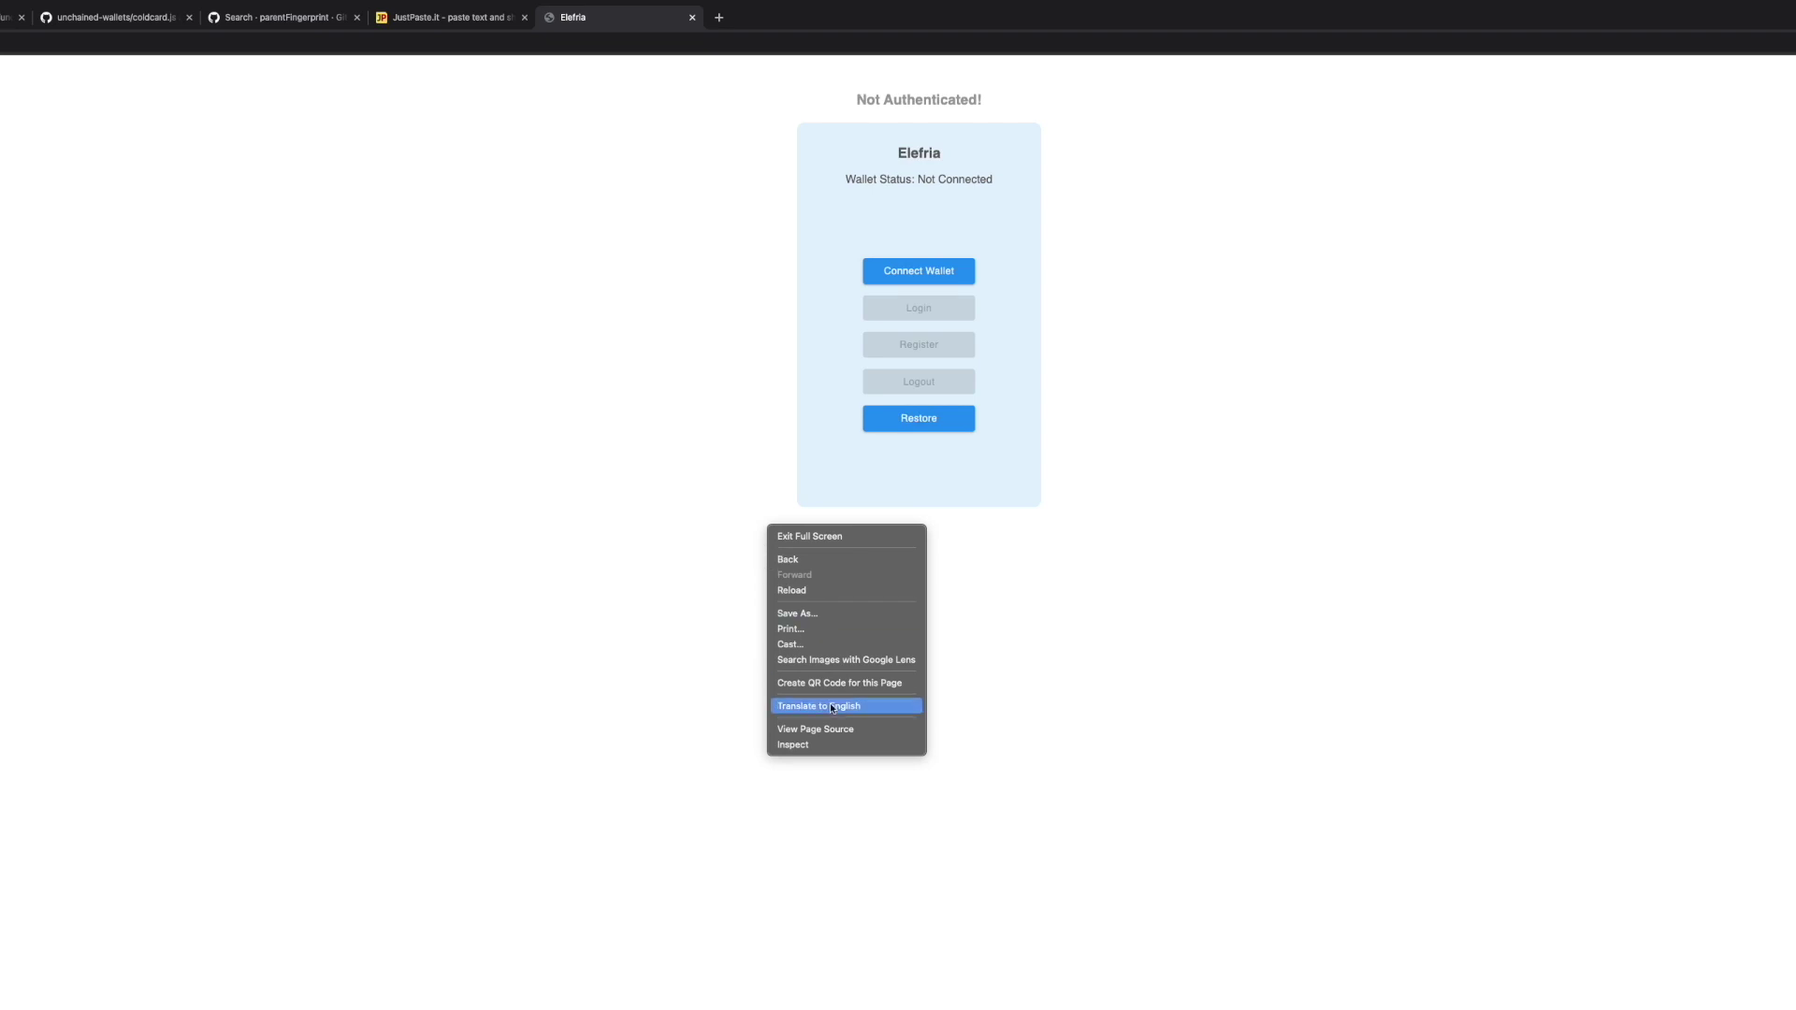
click(803, 748)
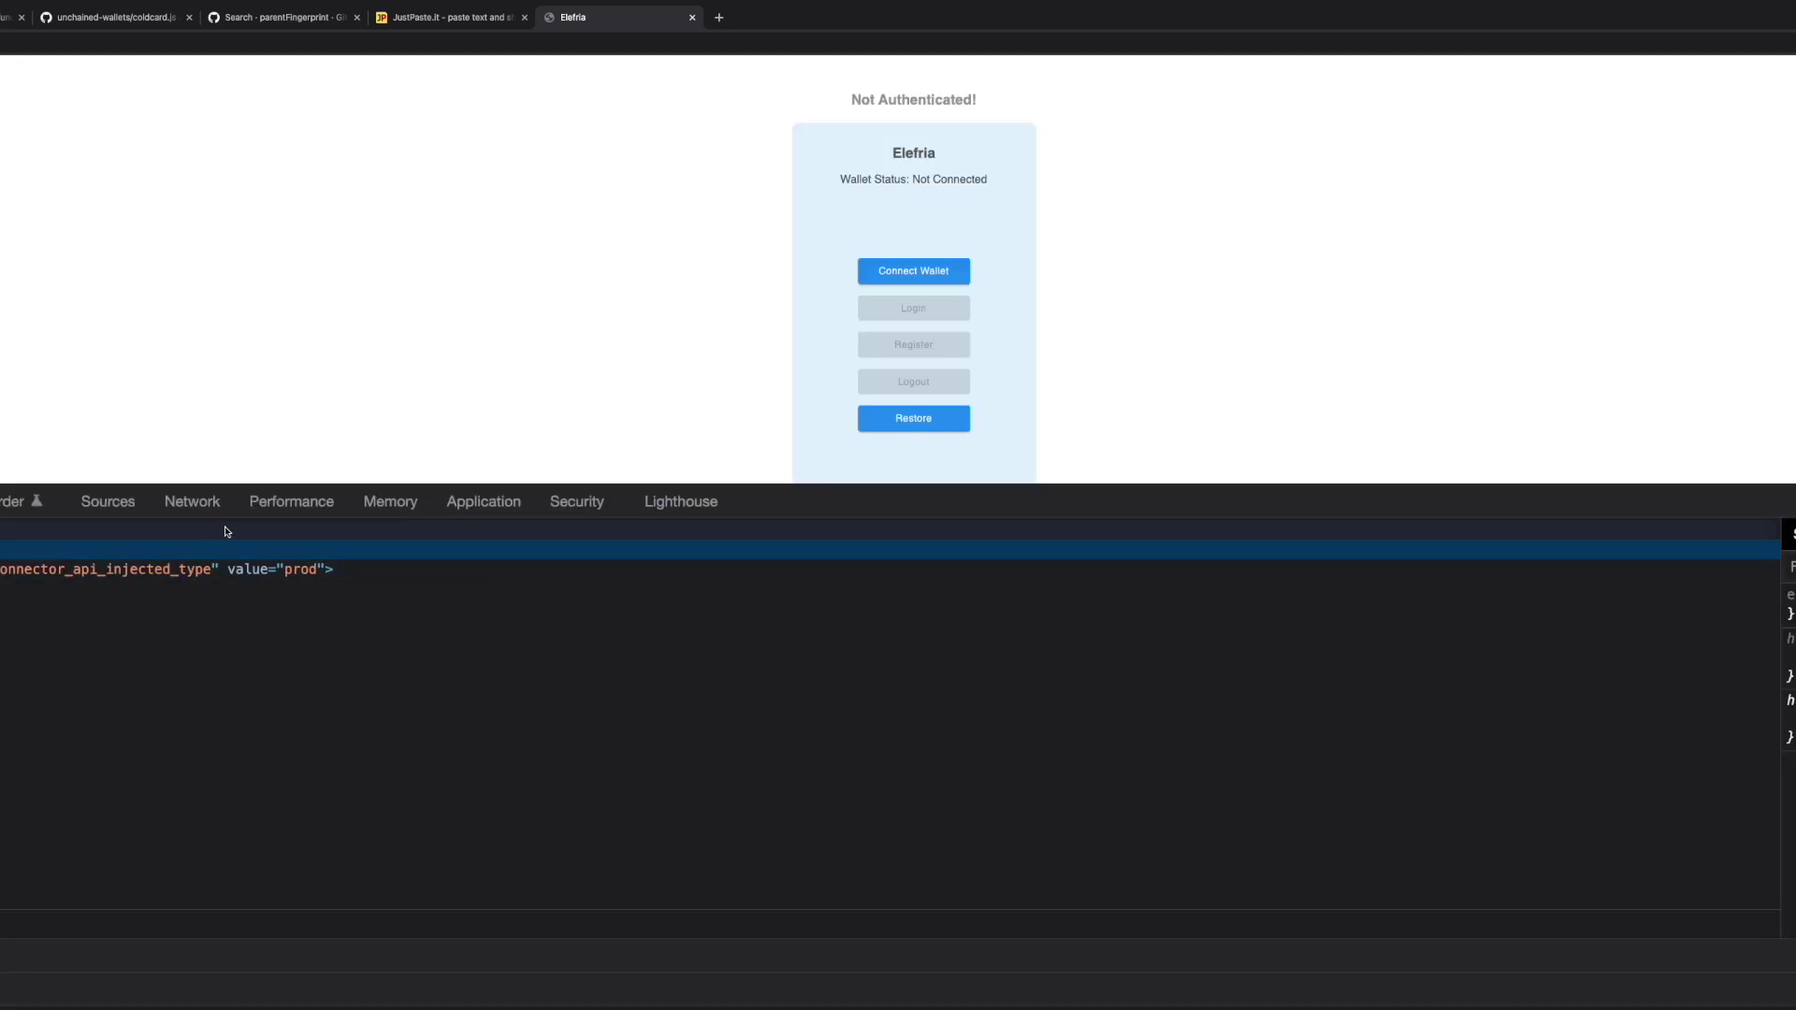
- Delete the elefria_key entry from Application > Local Storage and close DevTools
click(192, 501)
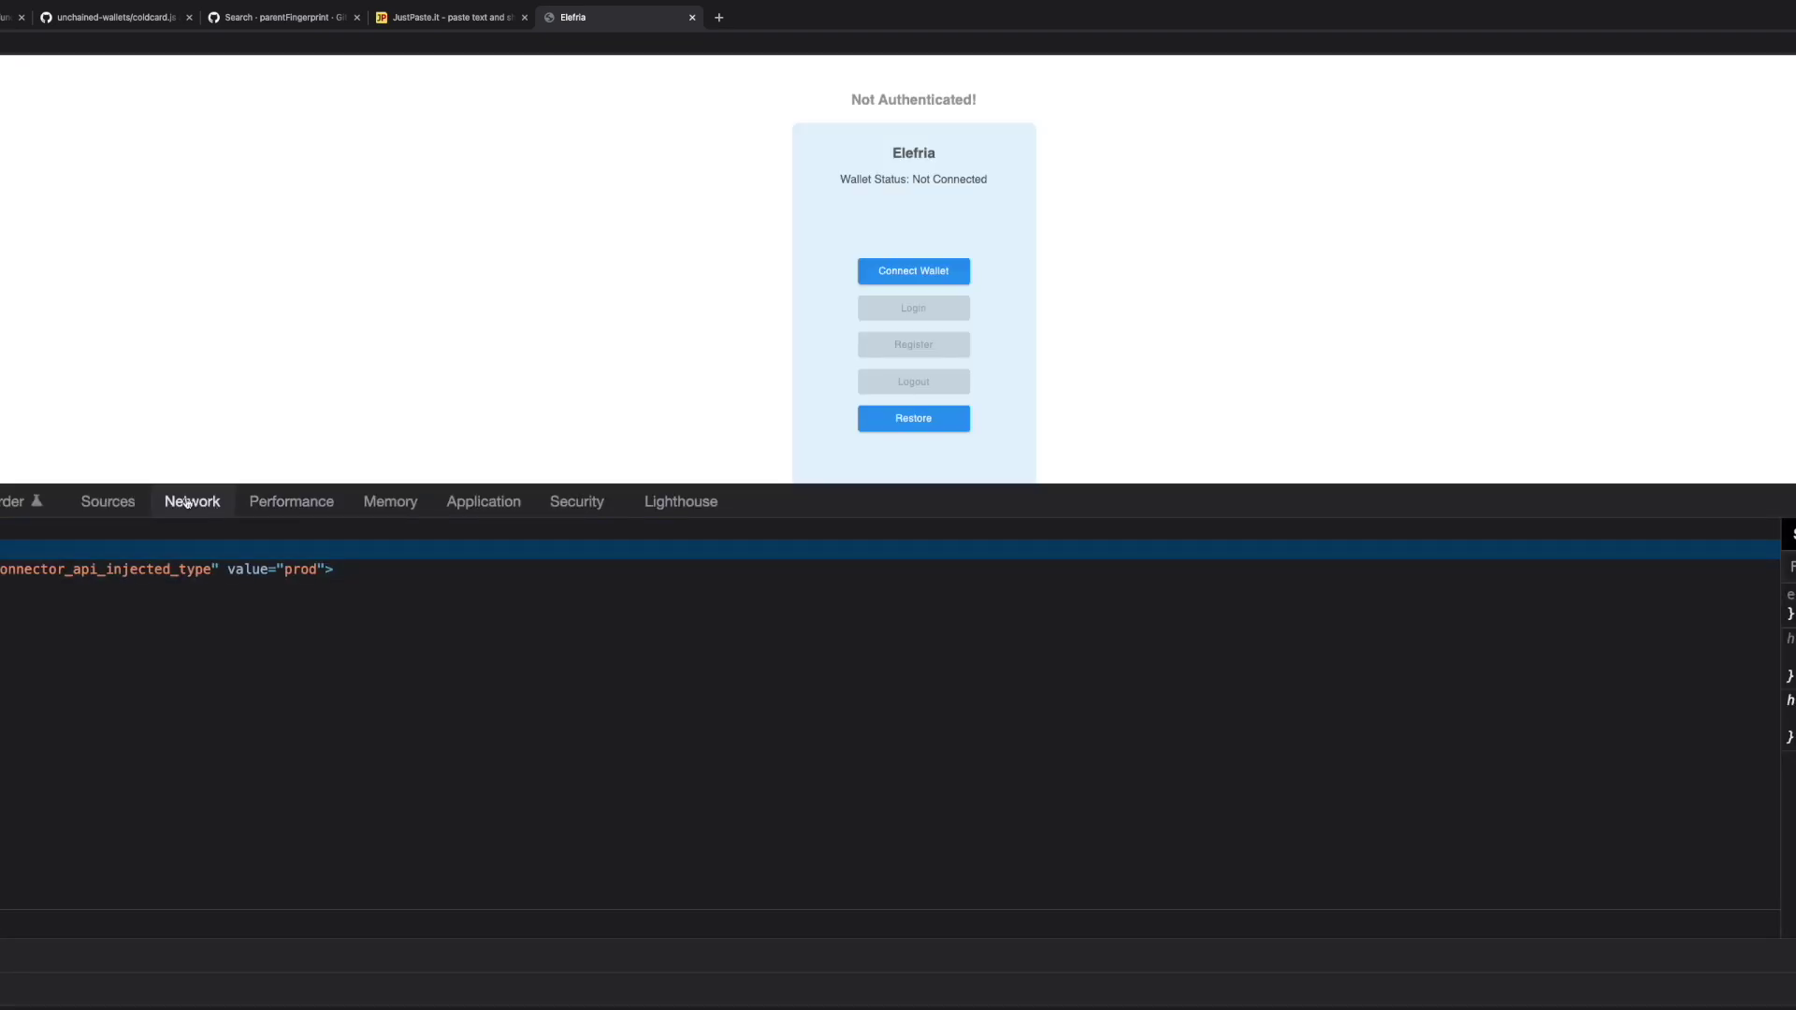
click(472, 503)
click(608, 600)
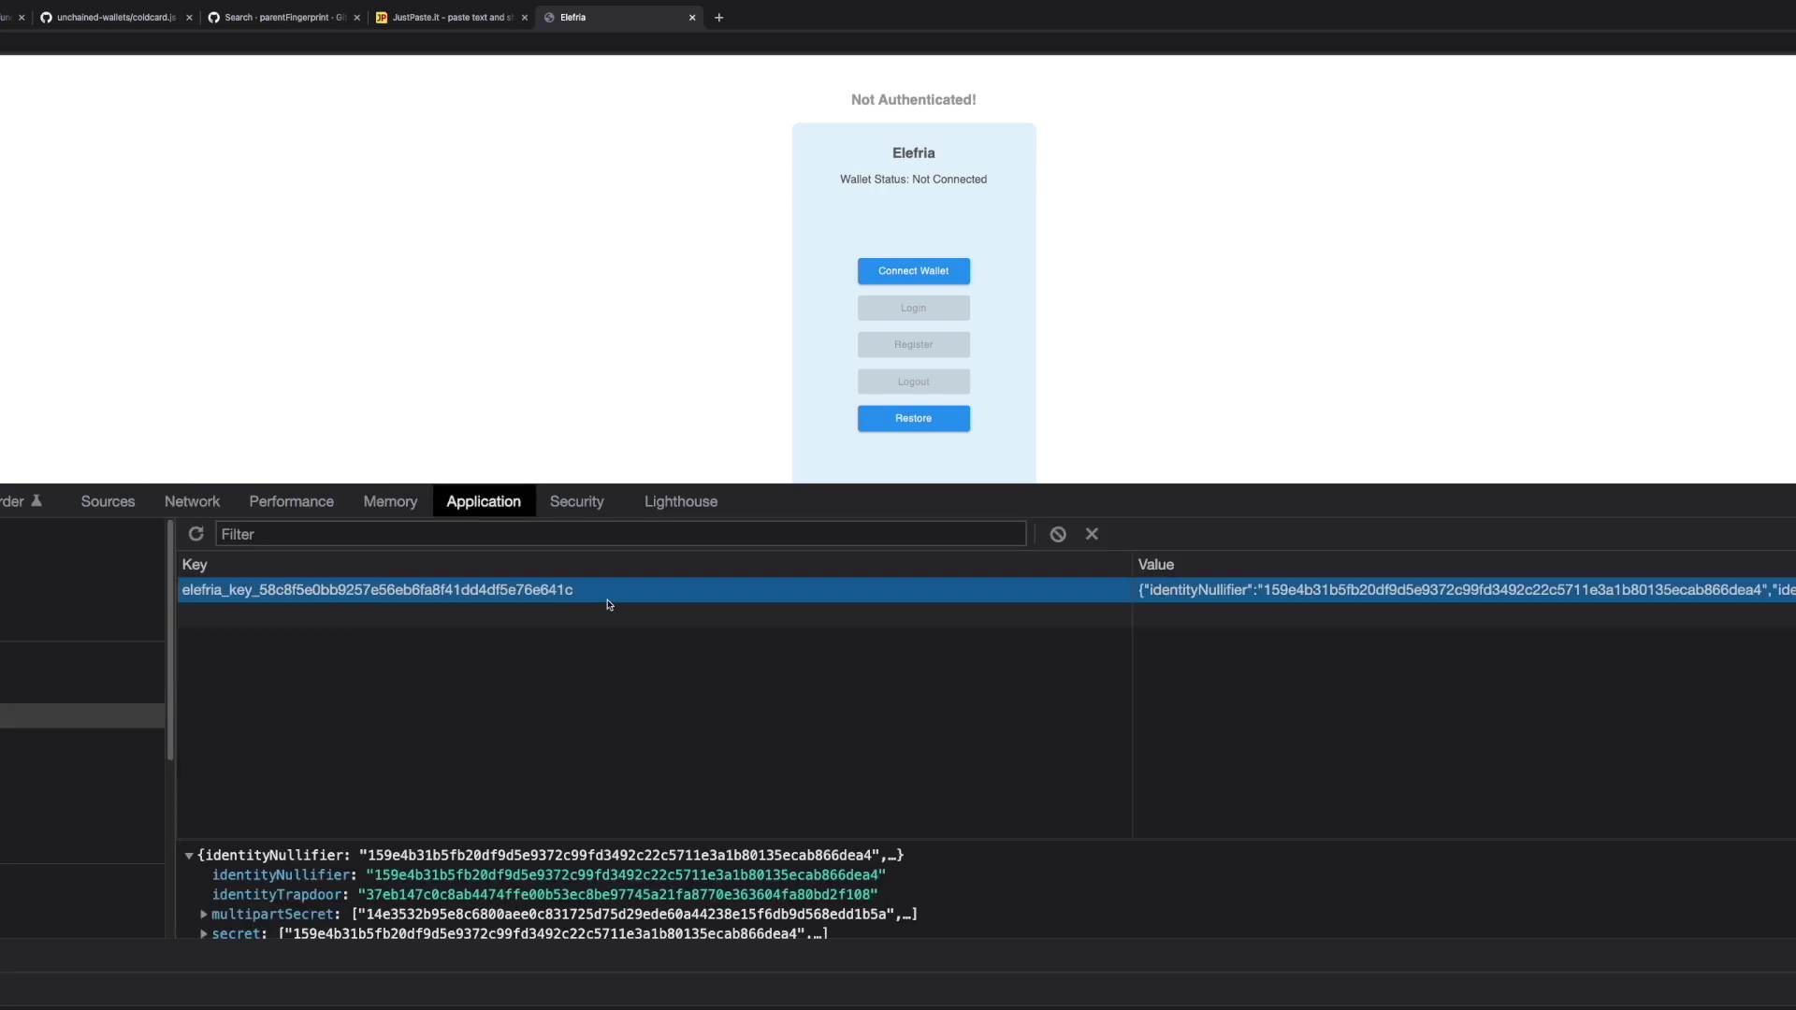
key(Delete)
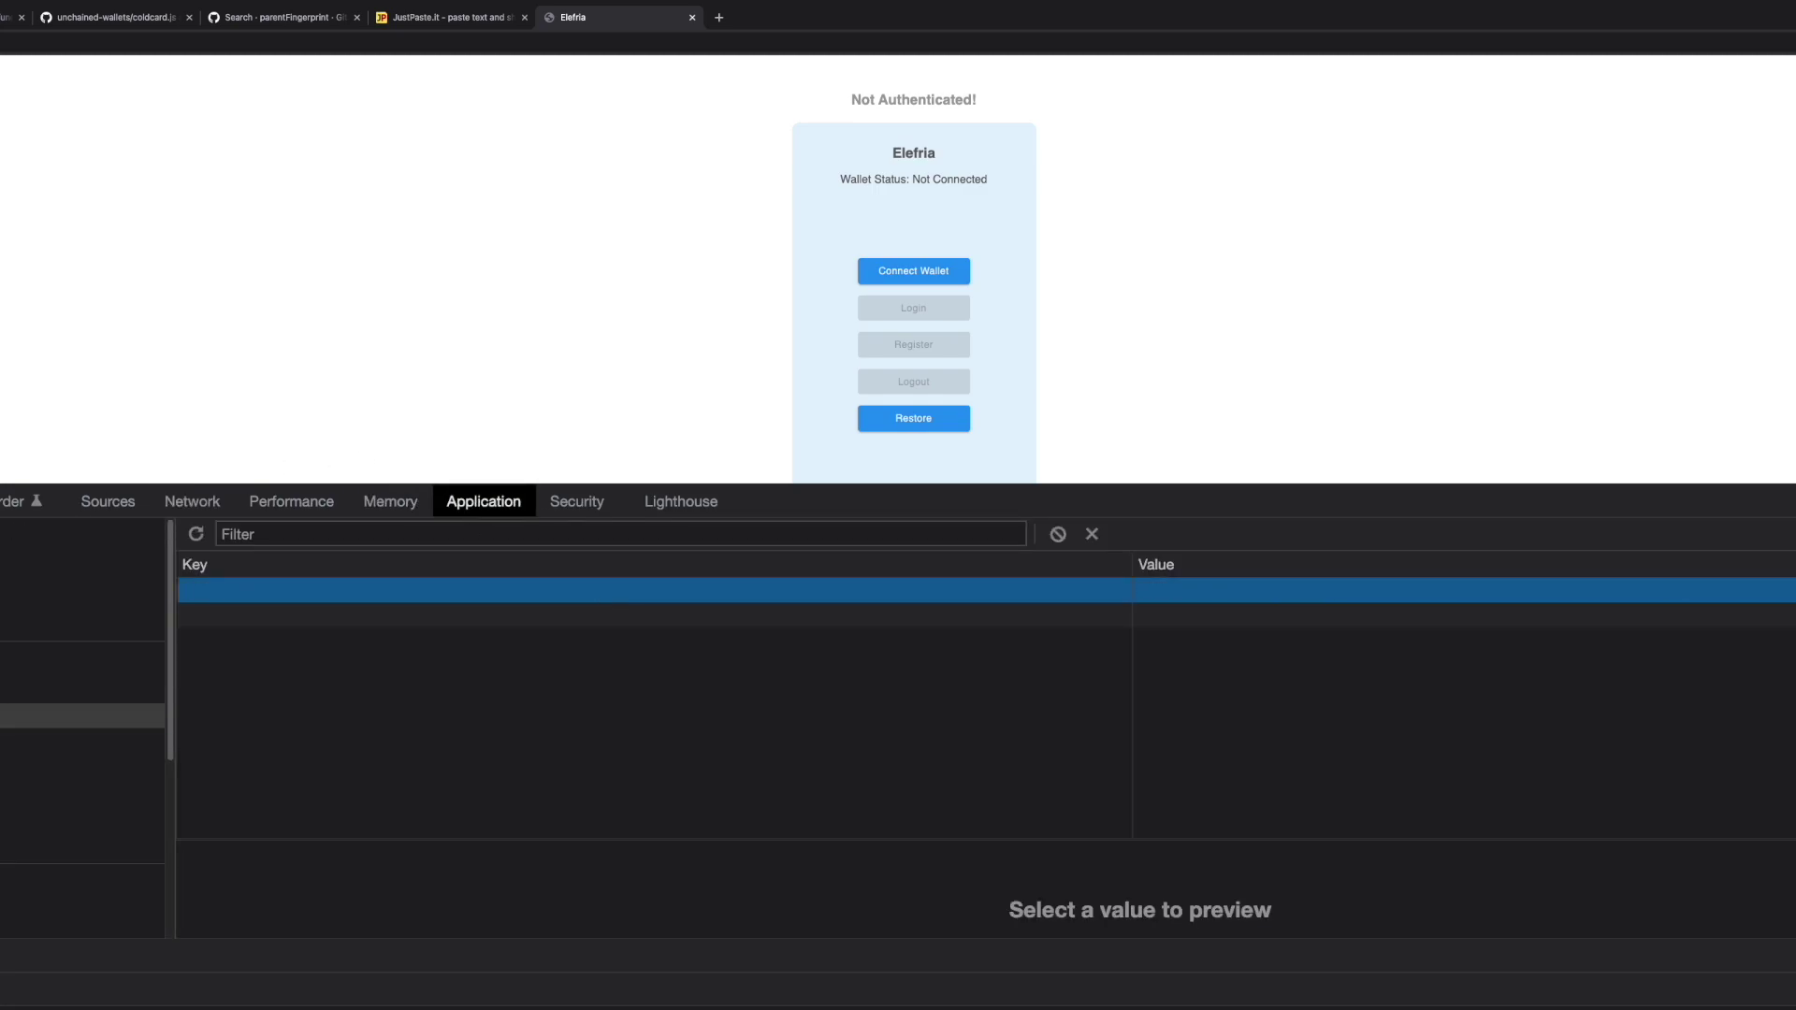
key(super+alt+i)
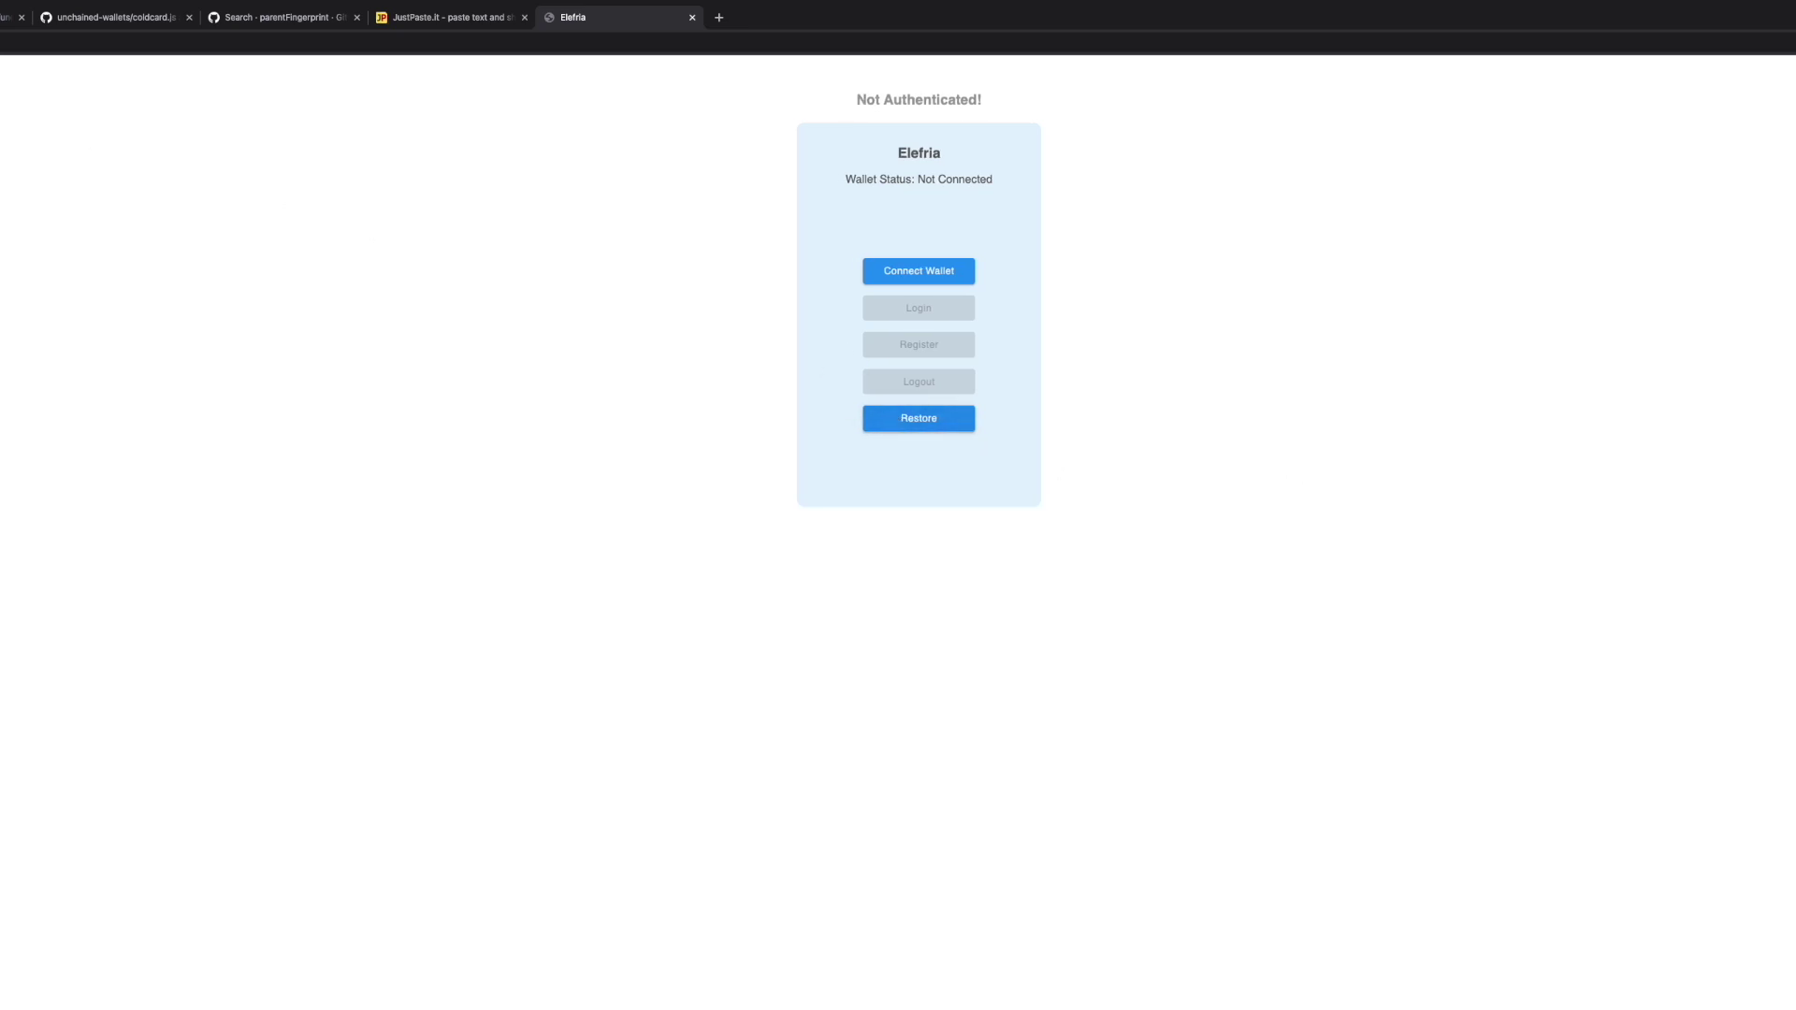
mouse_move(918, 1)
- Connect the wallet, restore the ZK identity from the pasted backup id, and start logging in
click(922, 281)
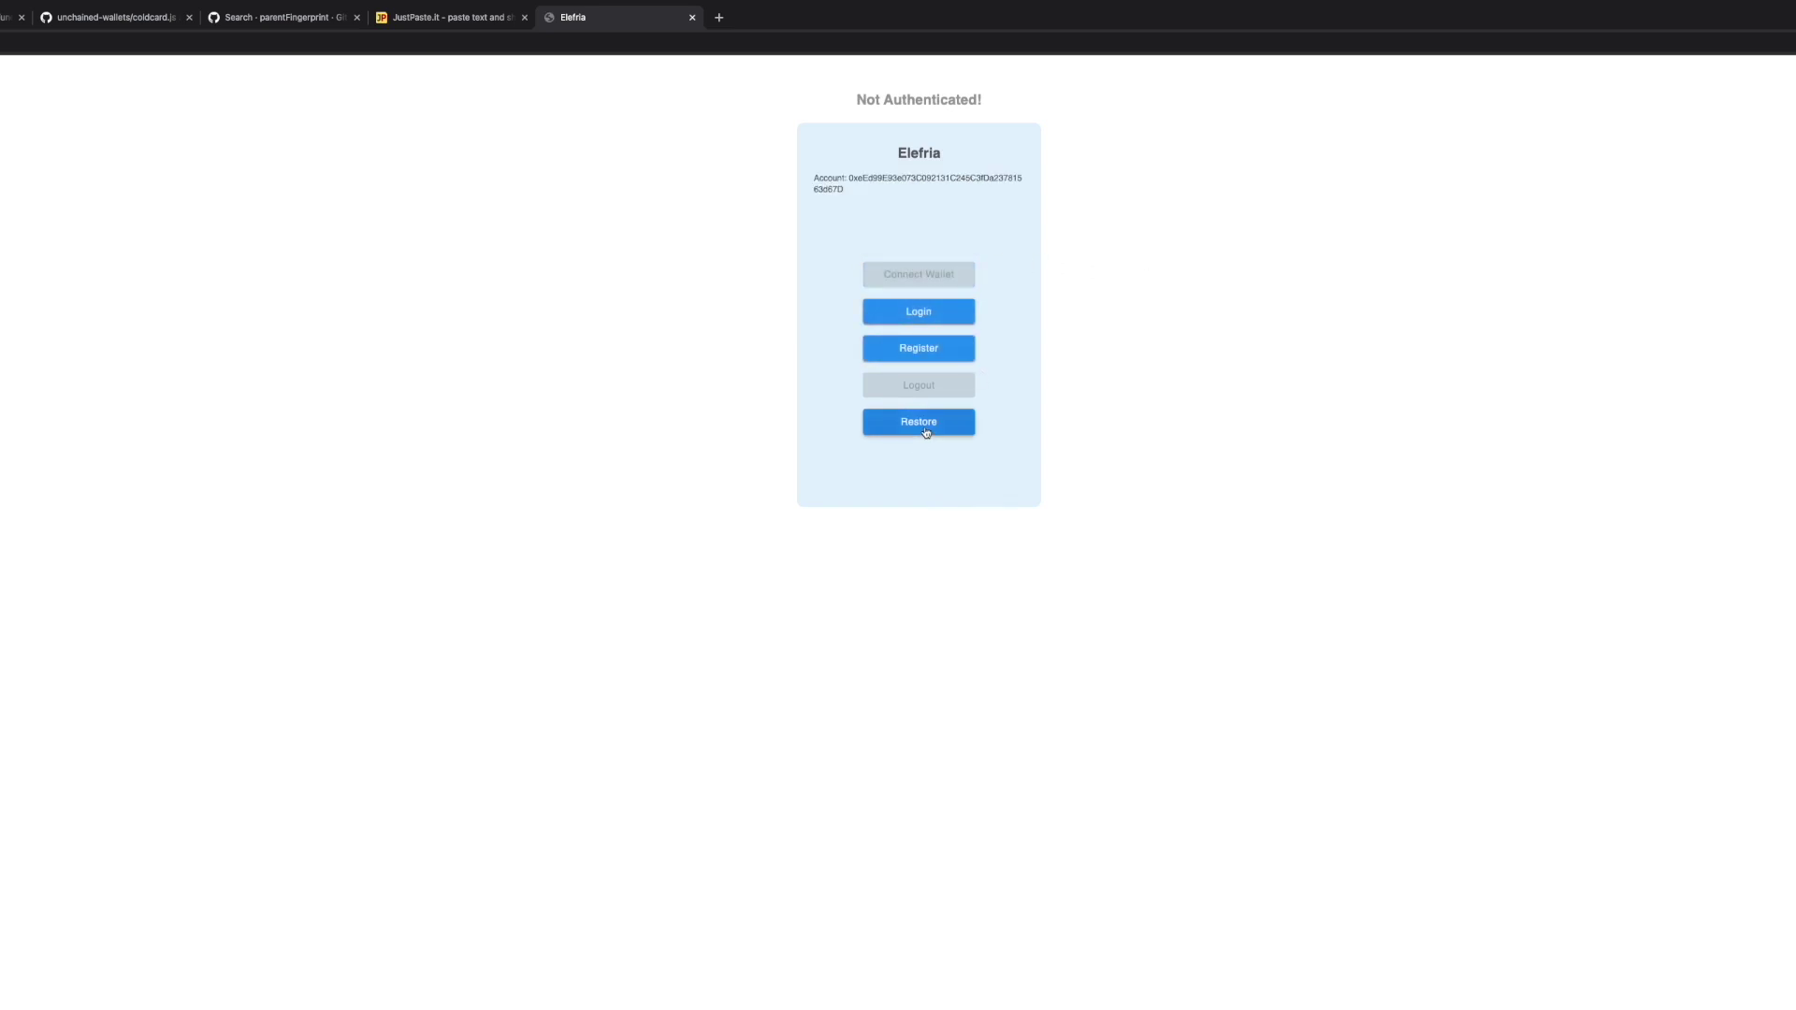
click(920, 423)
click(895, 313)
key(super+v)
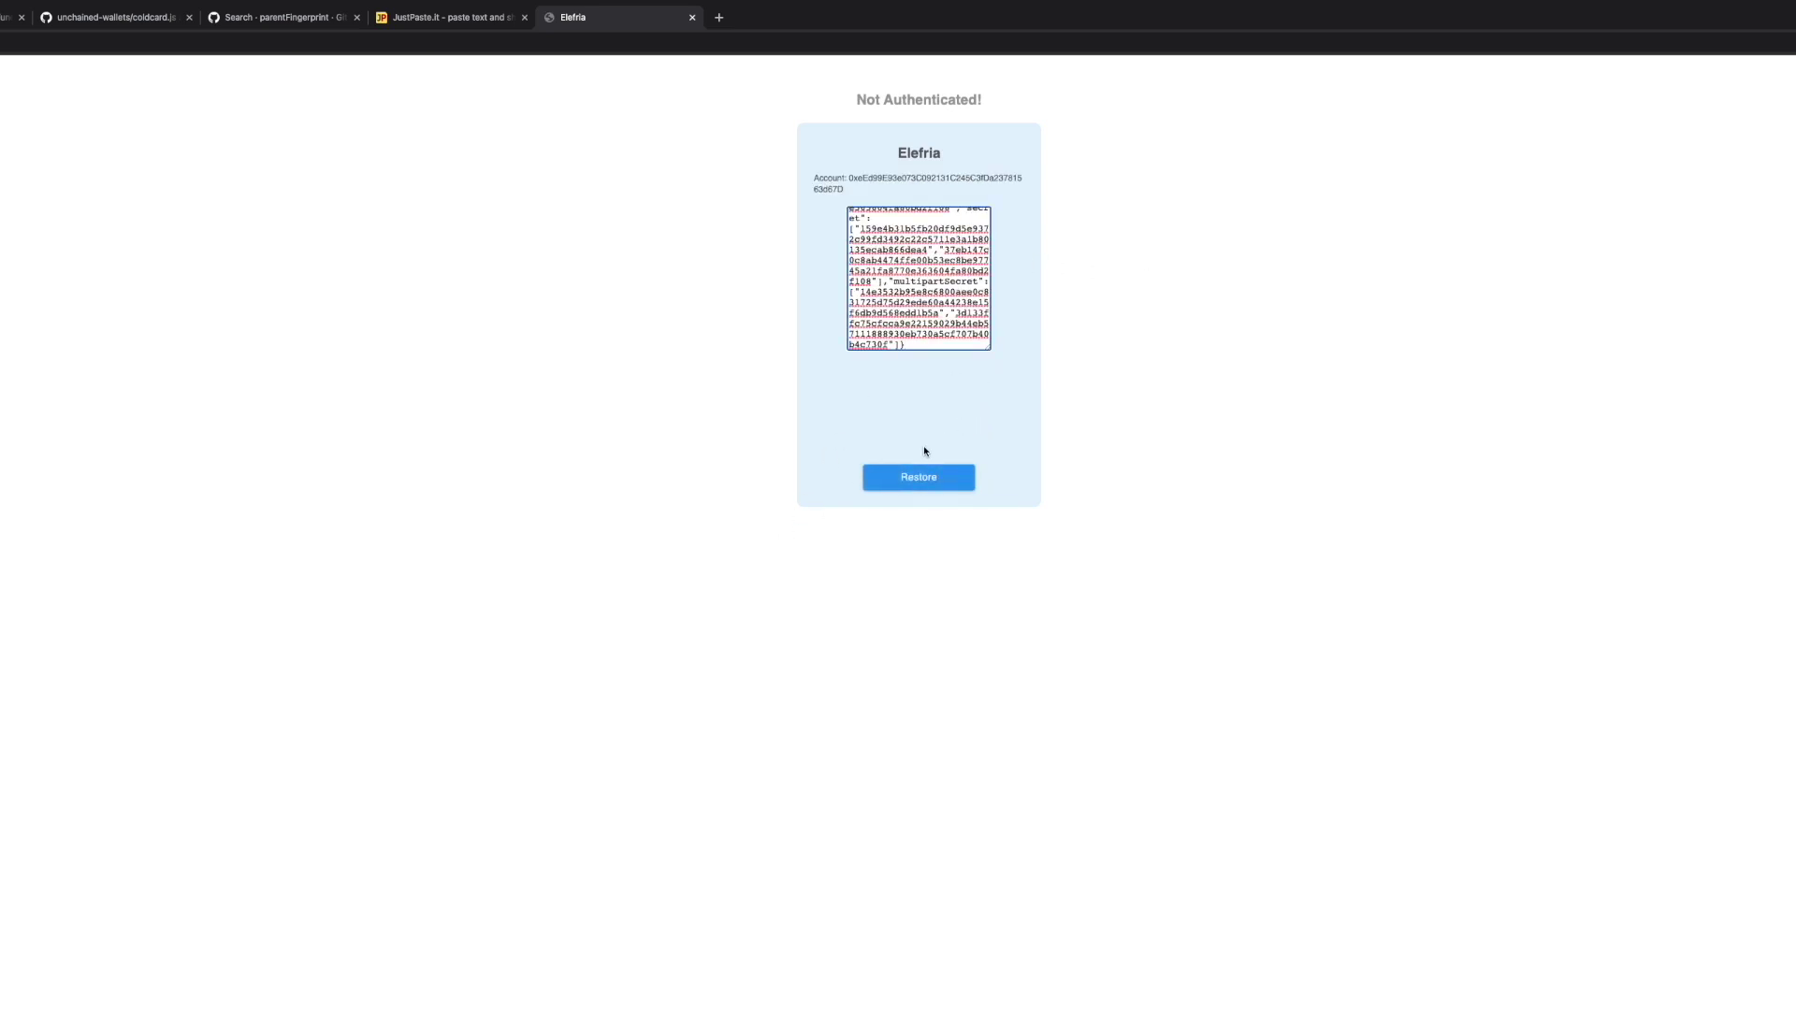
click(919, 479)
click(949, 477)
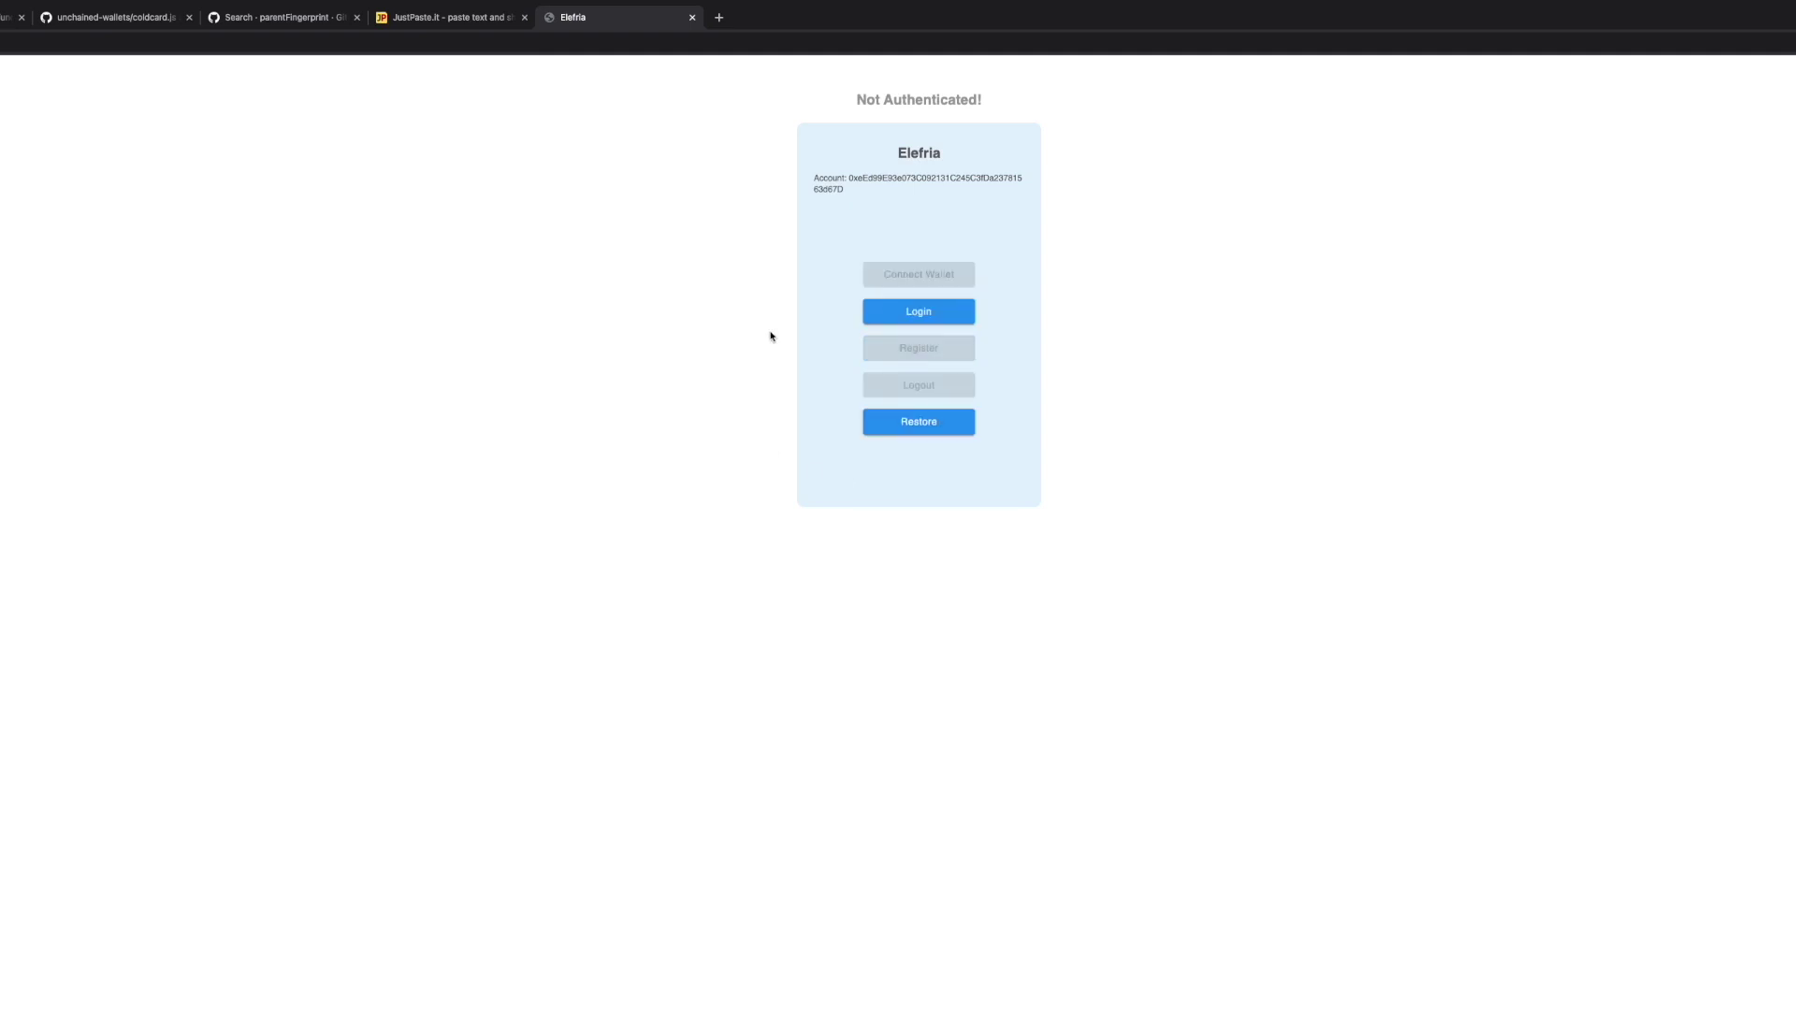
click(874, 324)
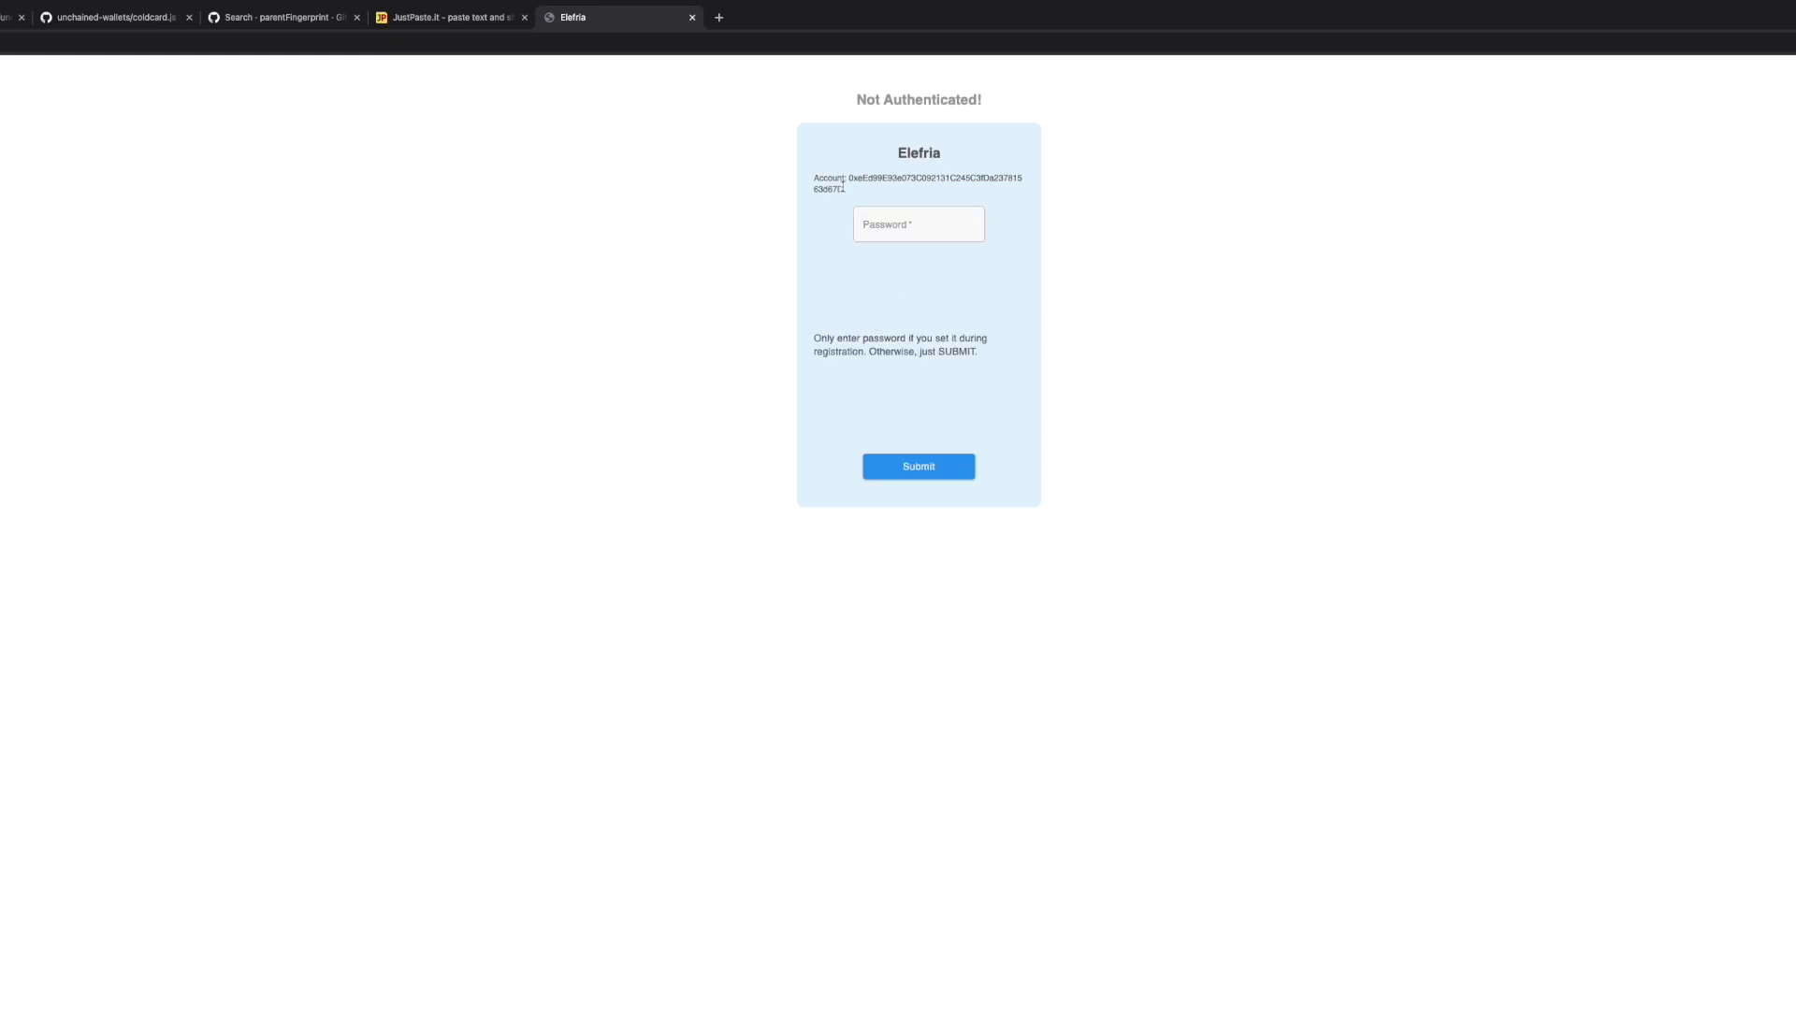
- Submit the login password and confirm the 0.01534116 ONE contract interaction in MetaMask
click(882, 218)
click(929, 477)
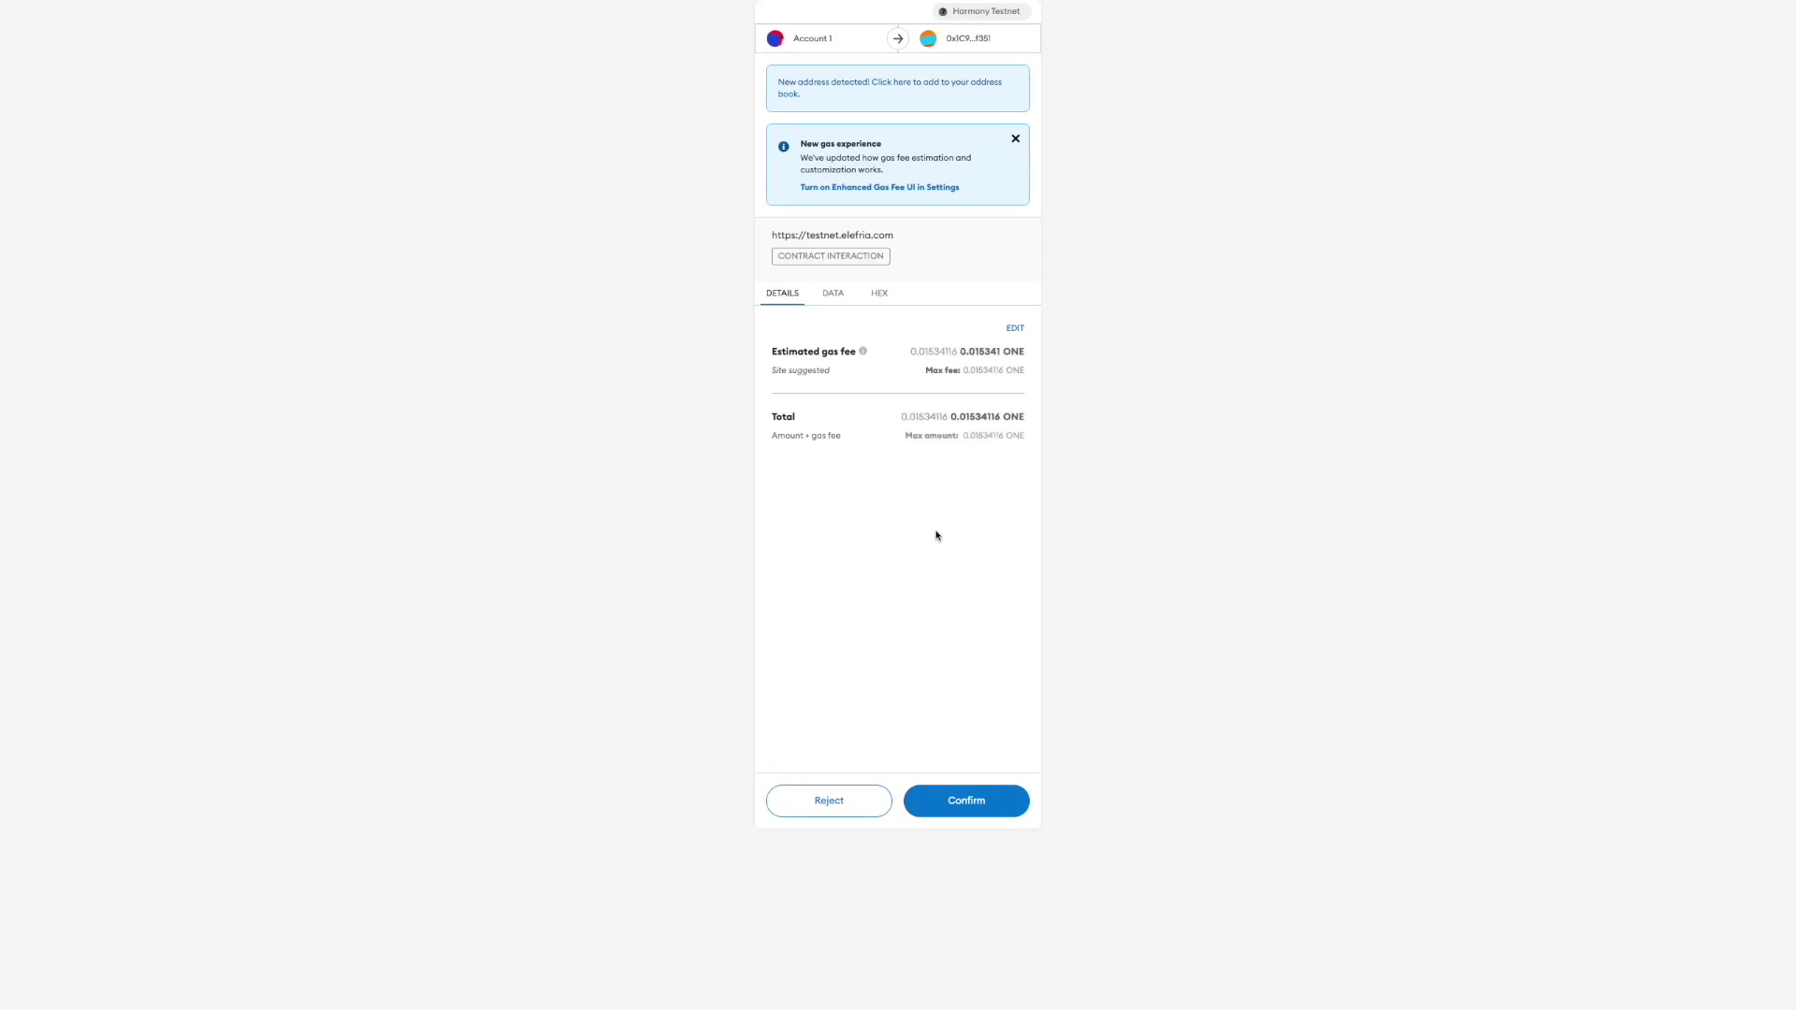
click(939, 807)
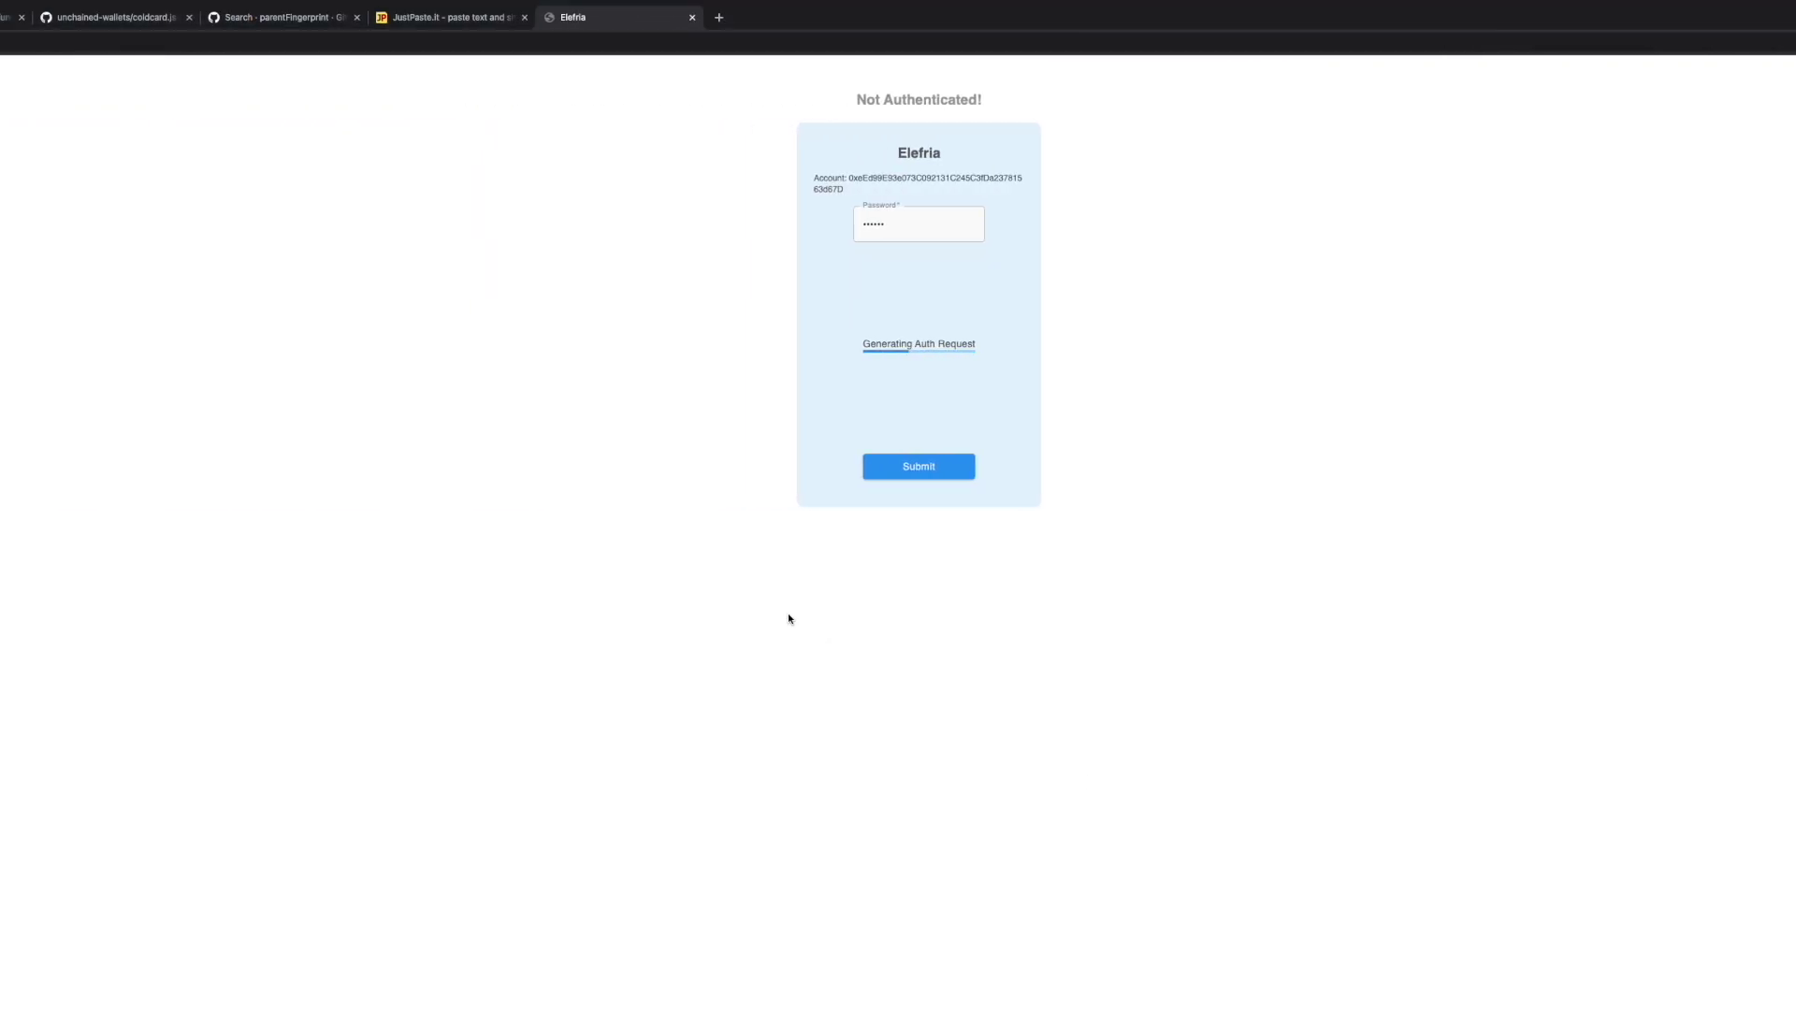
- Open the developer tools and inspect the stored identity in Application > Local Storage
right_click(627, 498)
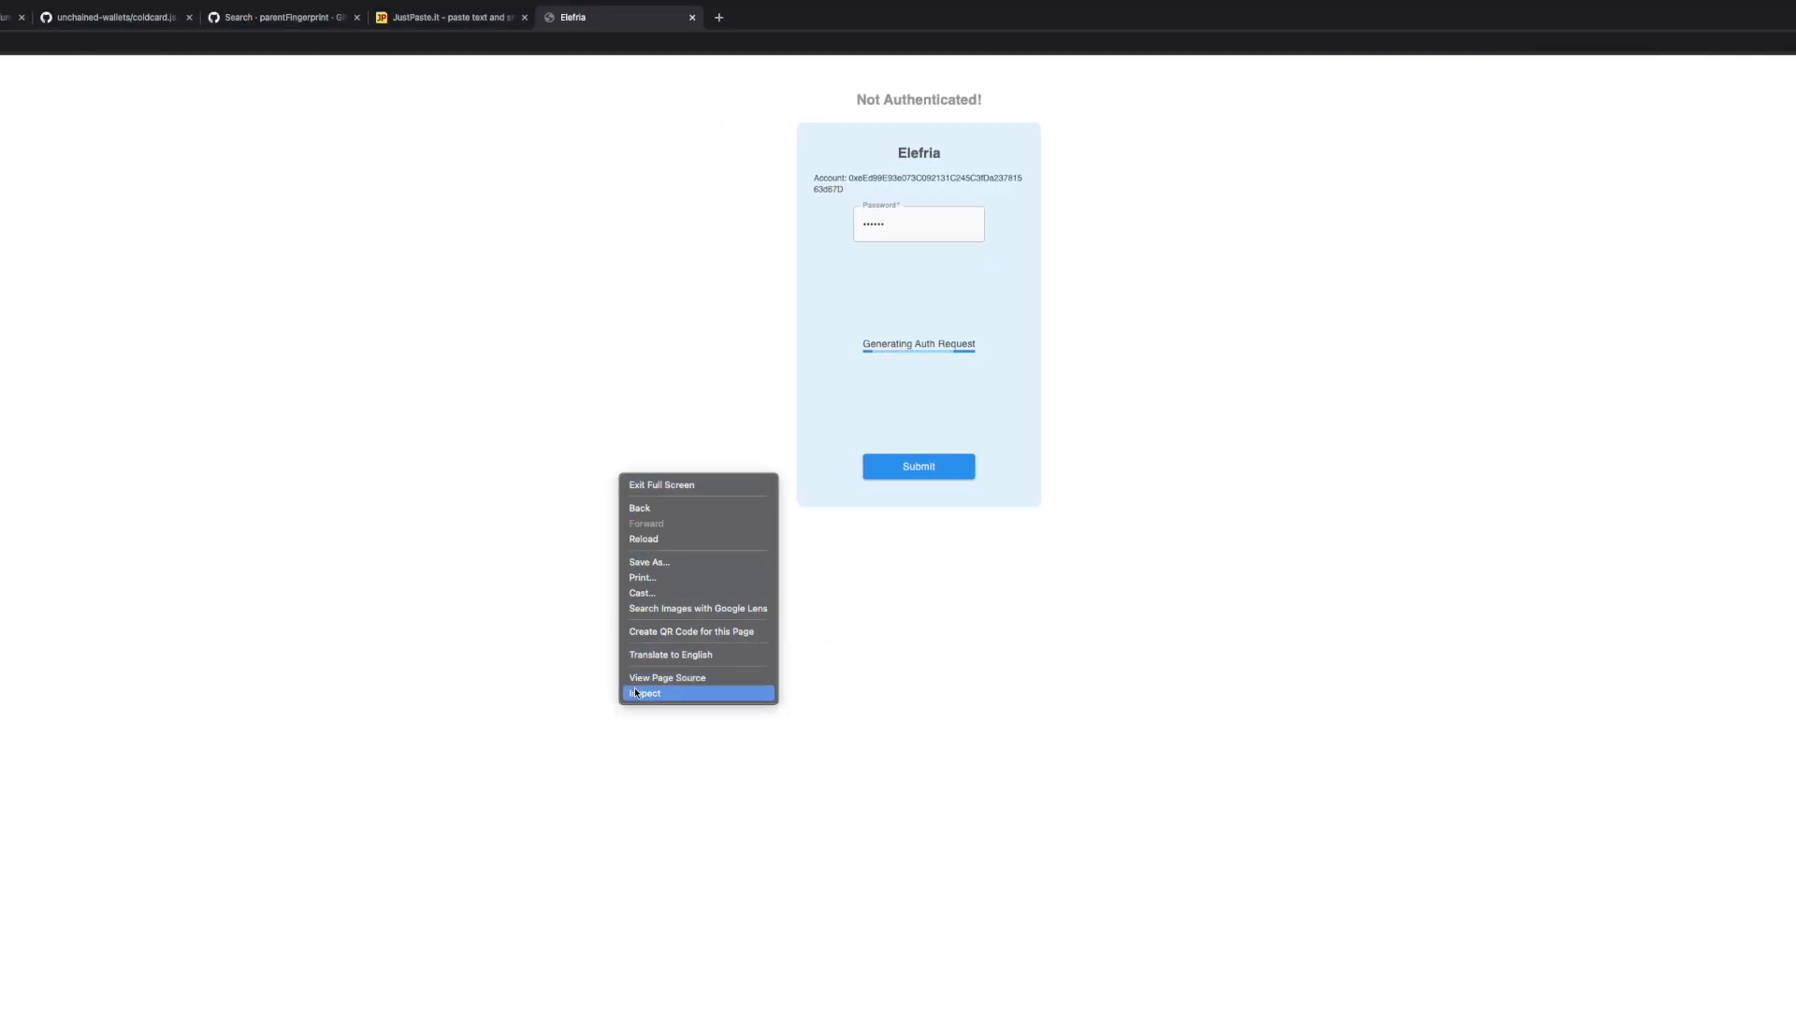
click(505, 689)
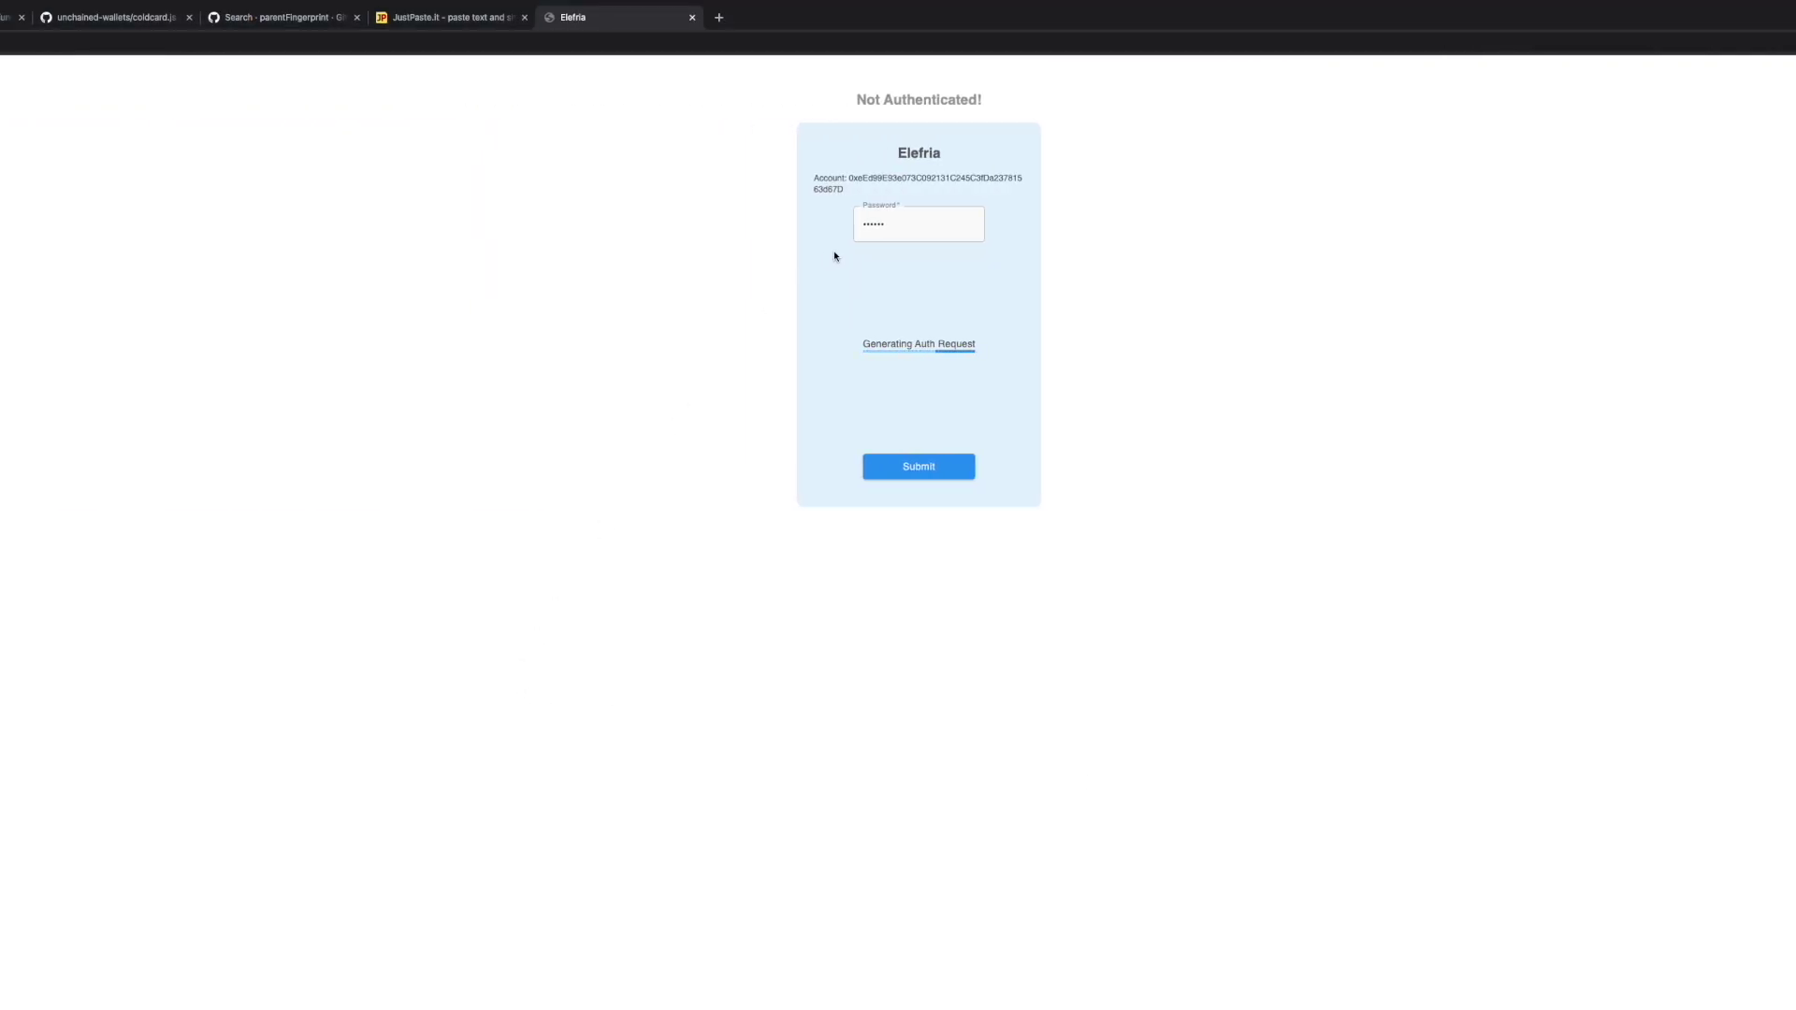
right_click(411, 655)
click(436, 875)
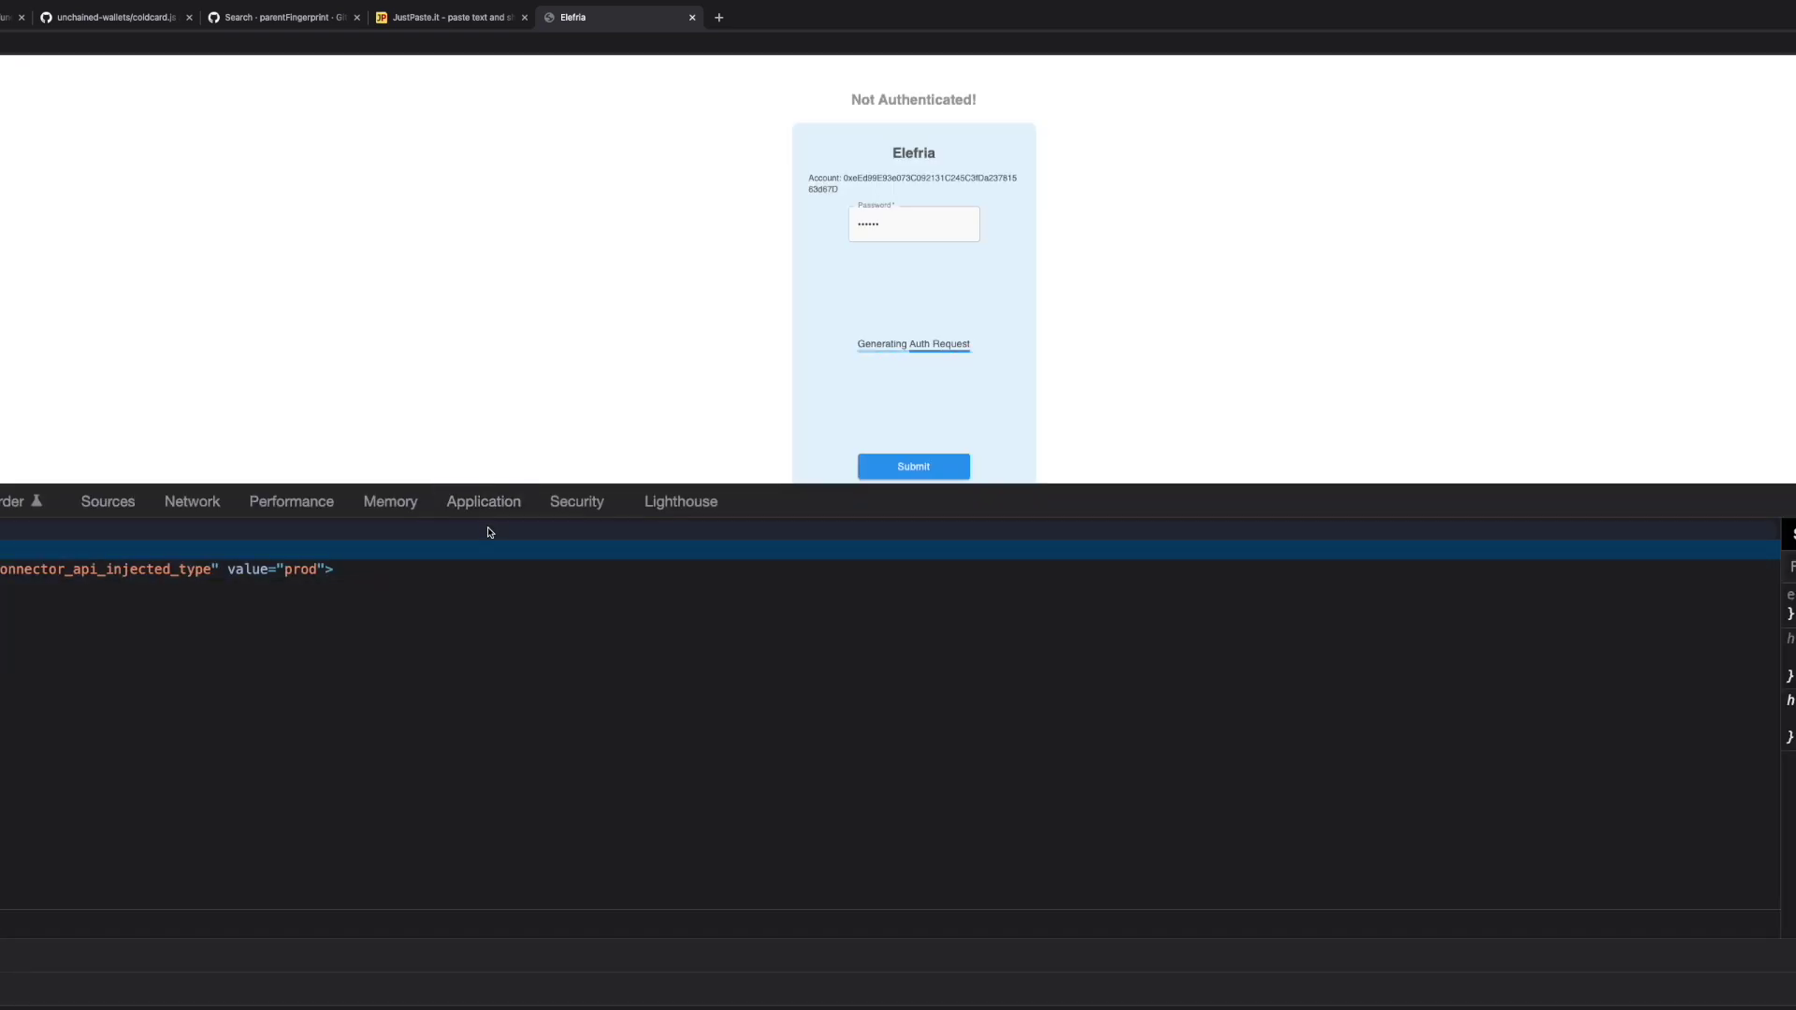
click(498, 510)
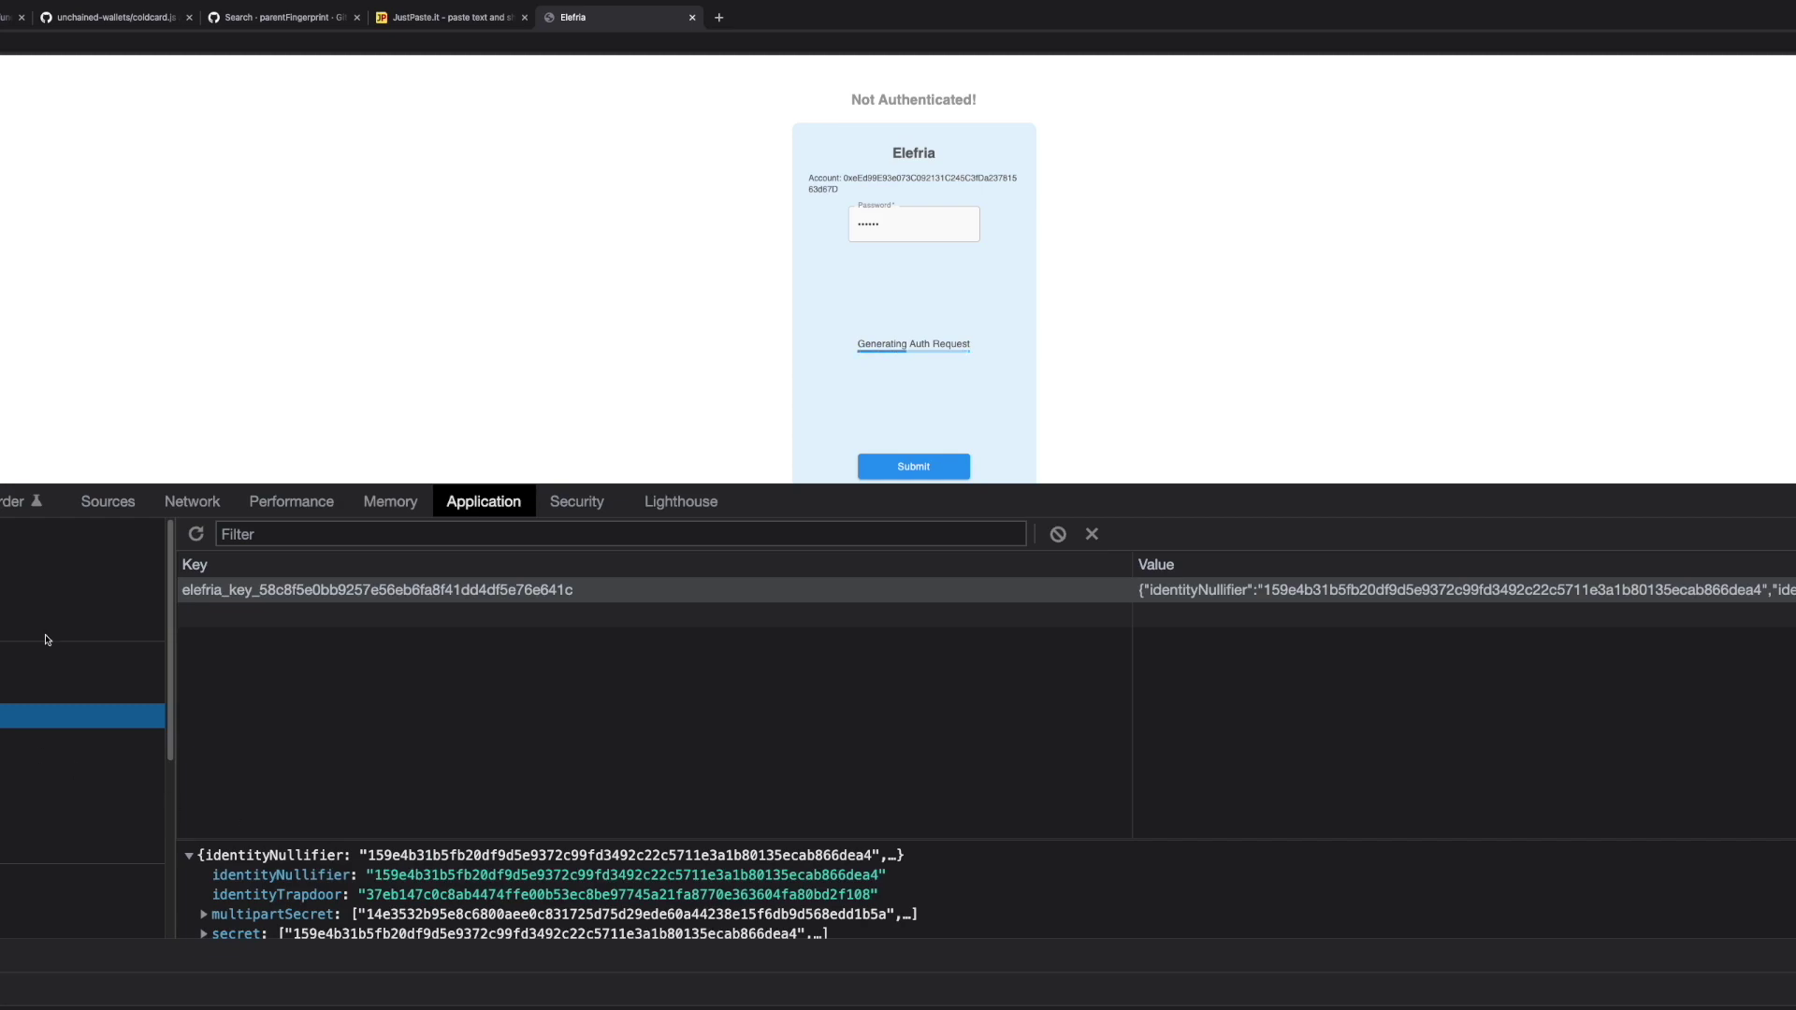
- Examine the auth request's proof payload and its JWT token response in the Network panel
click(191, 501)
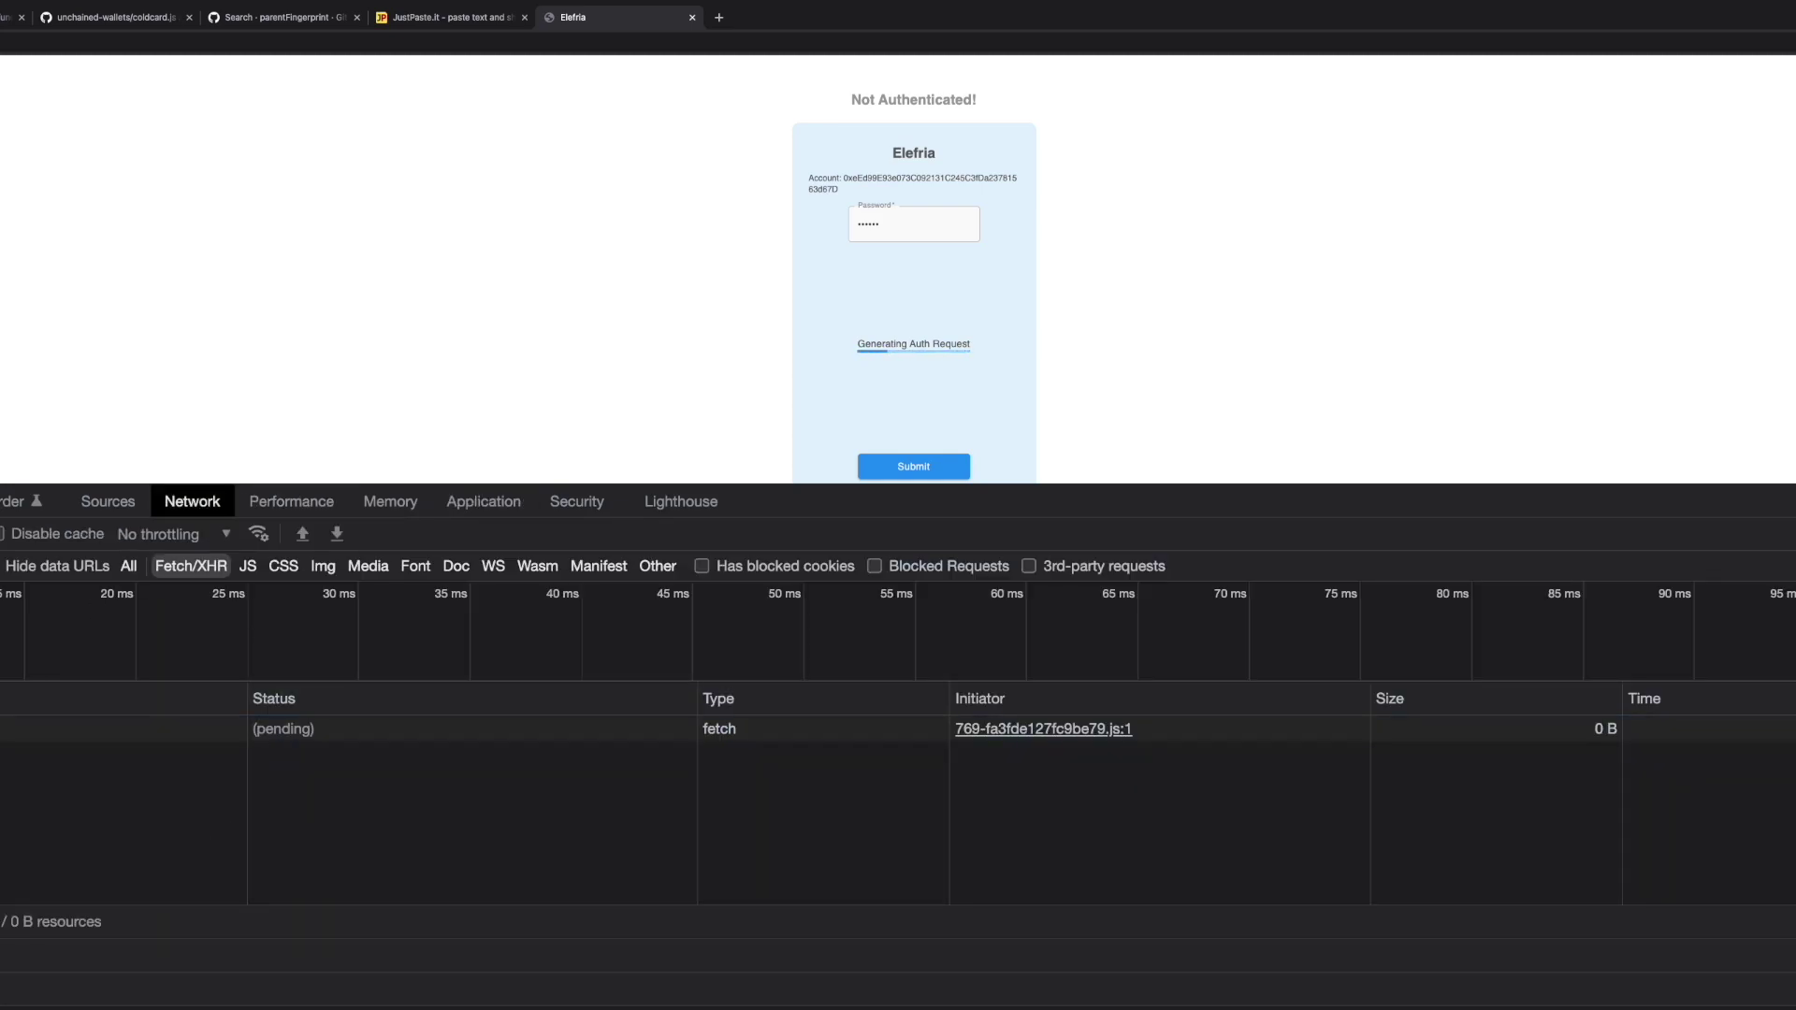
click(94, 729)
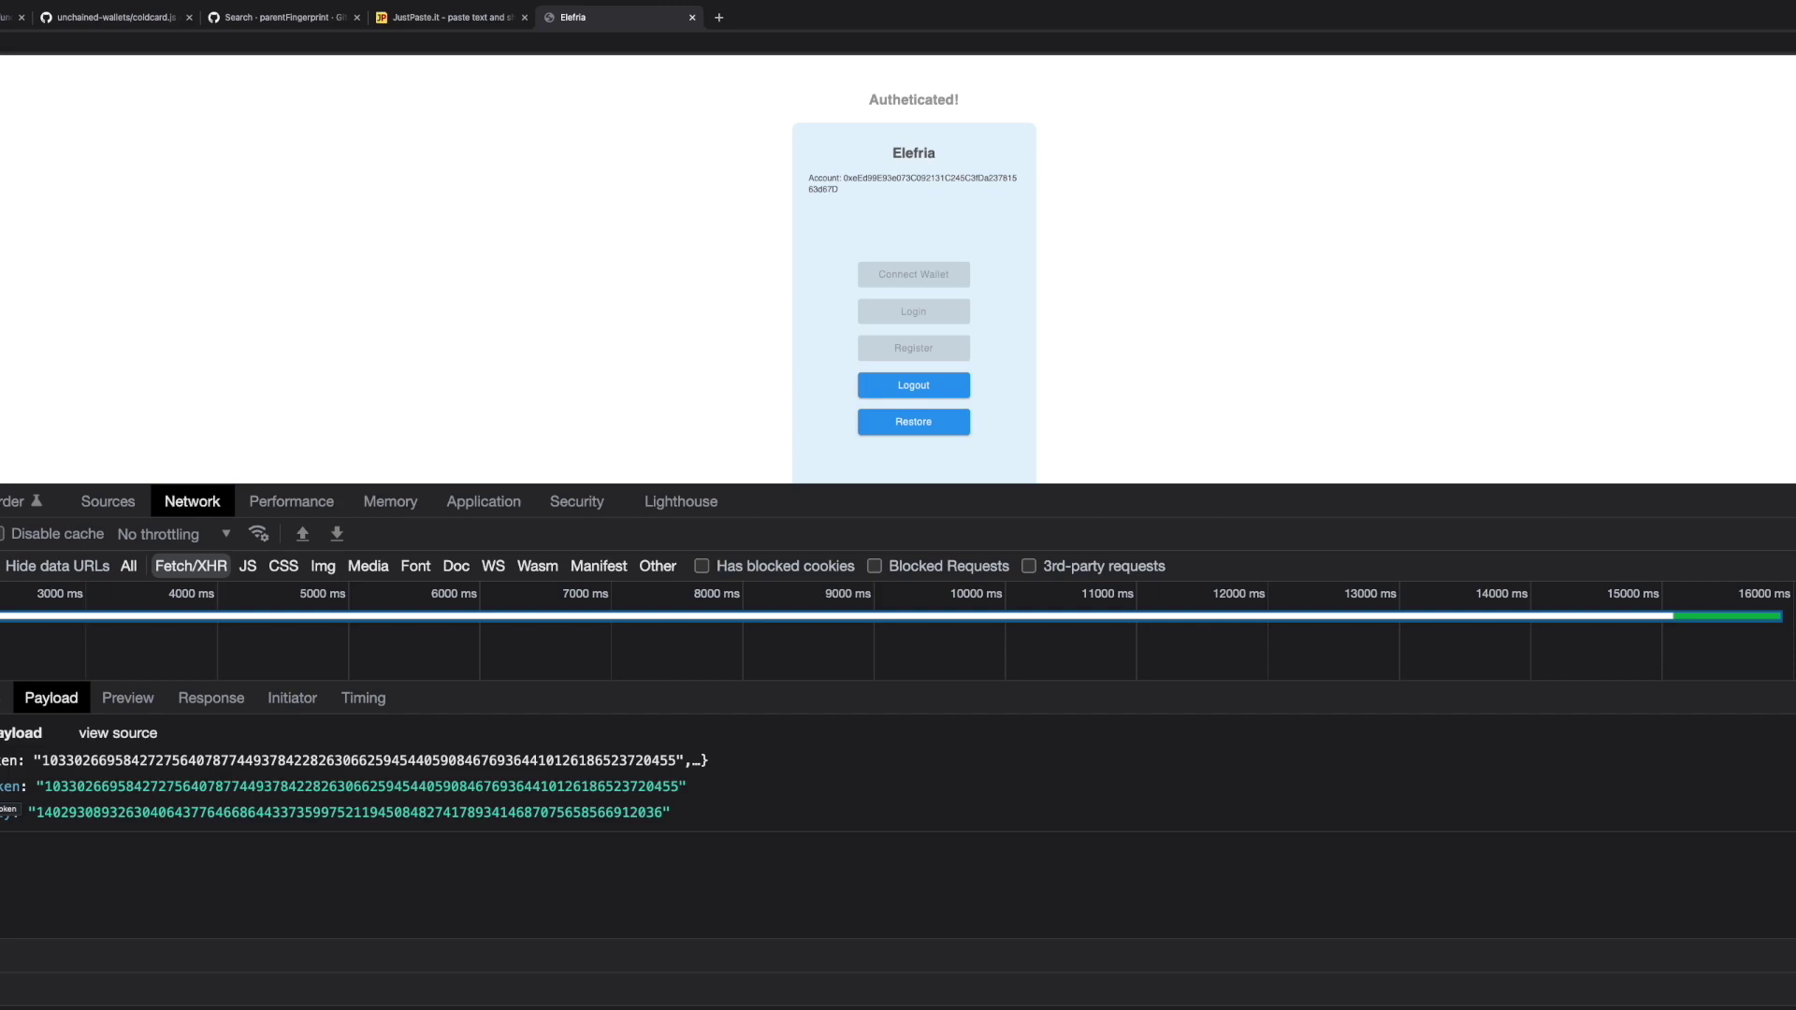
click(49, 790)
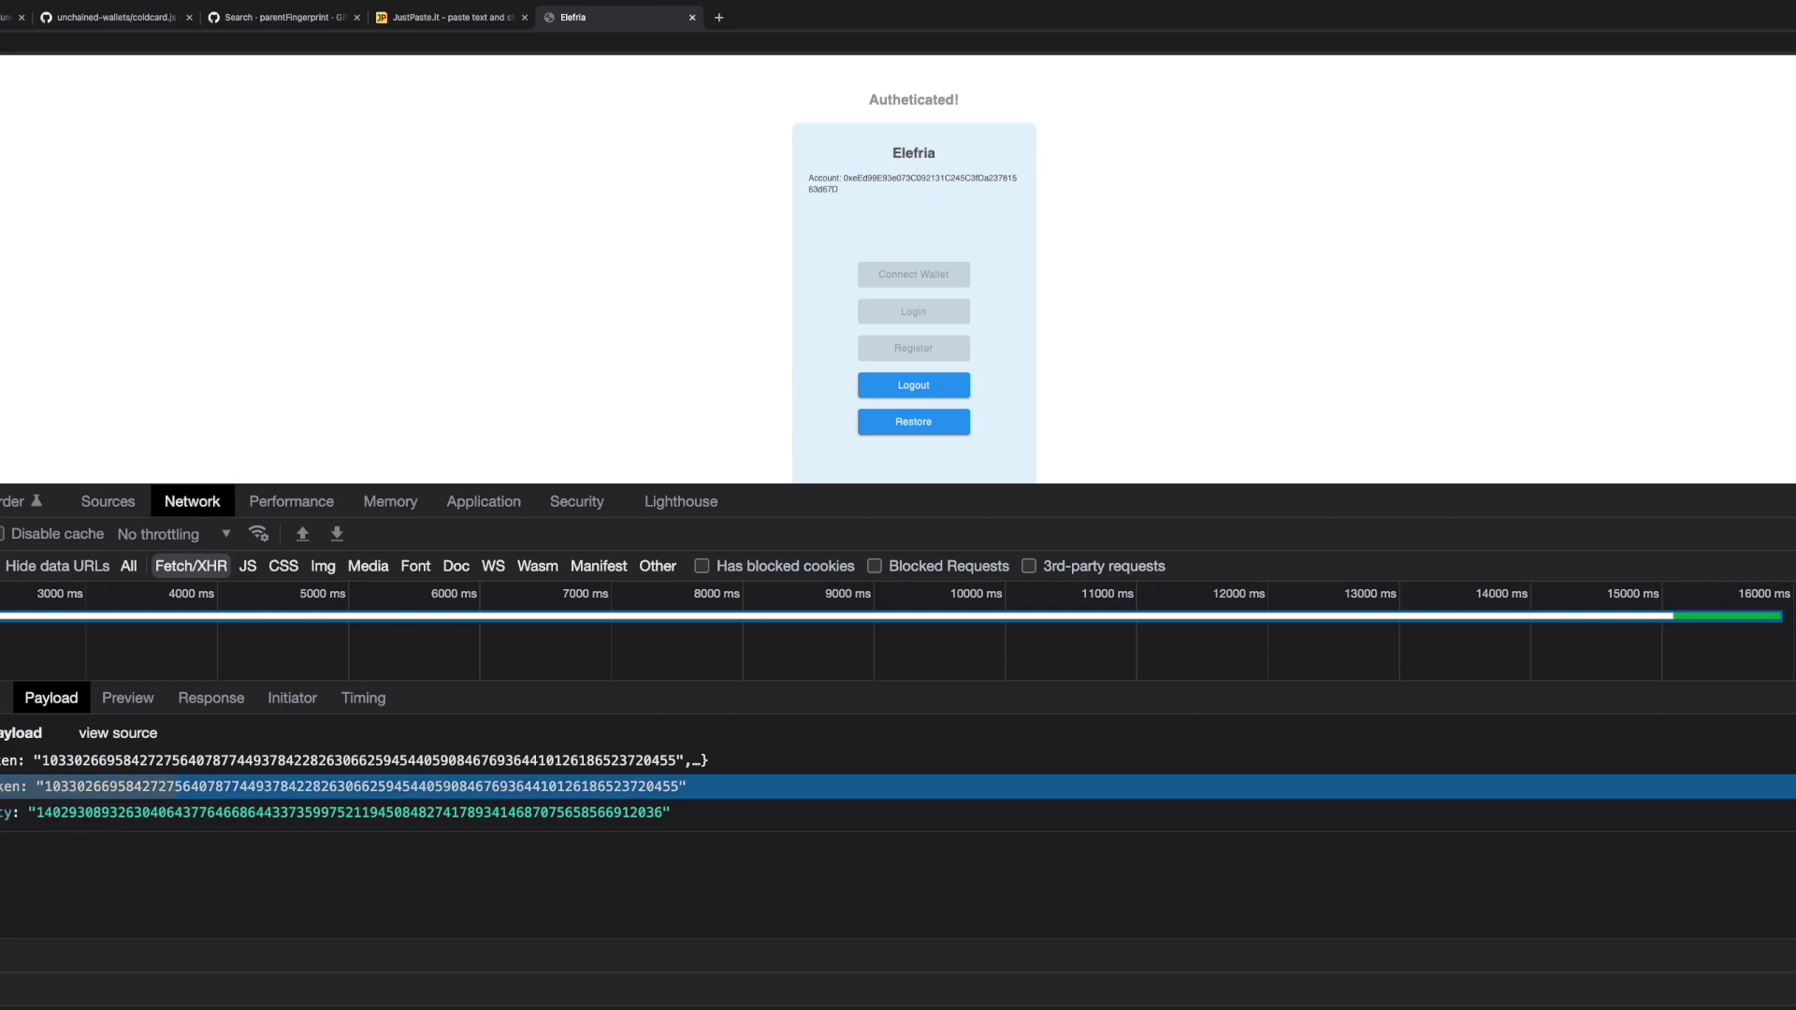
click(149, 814)
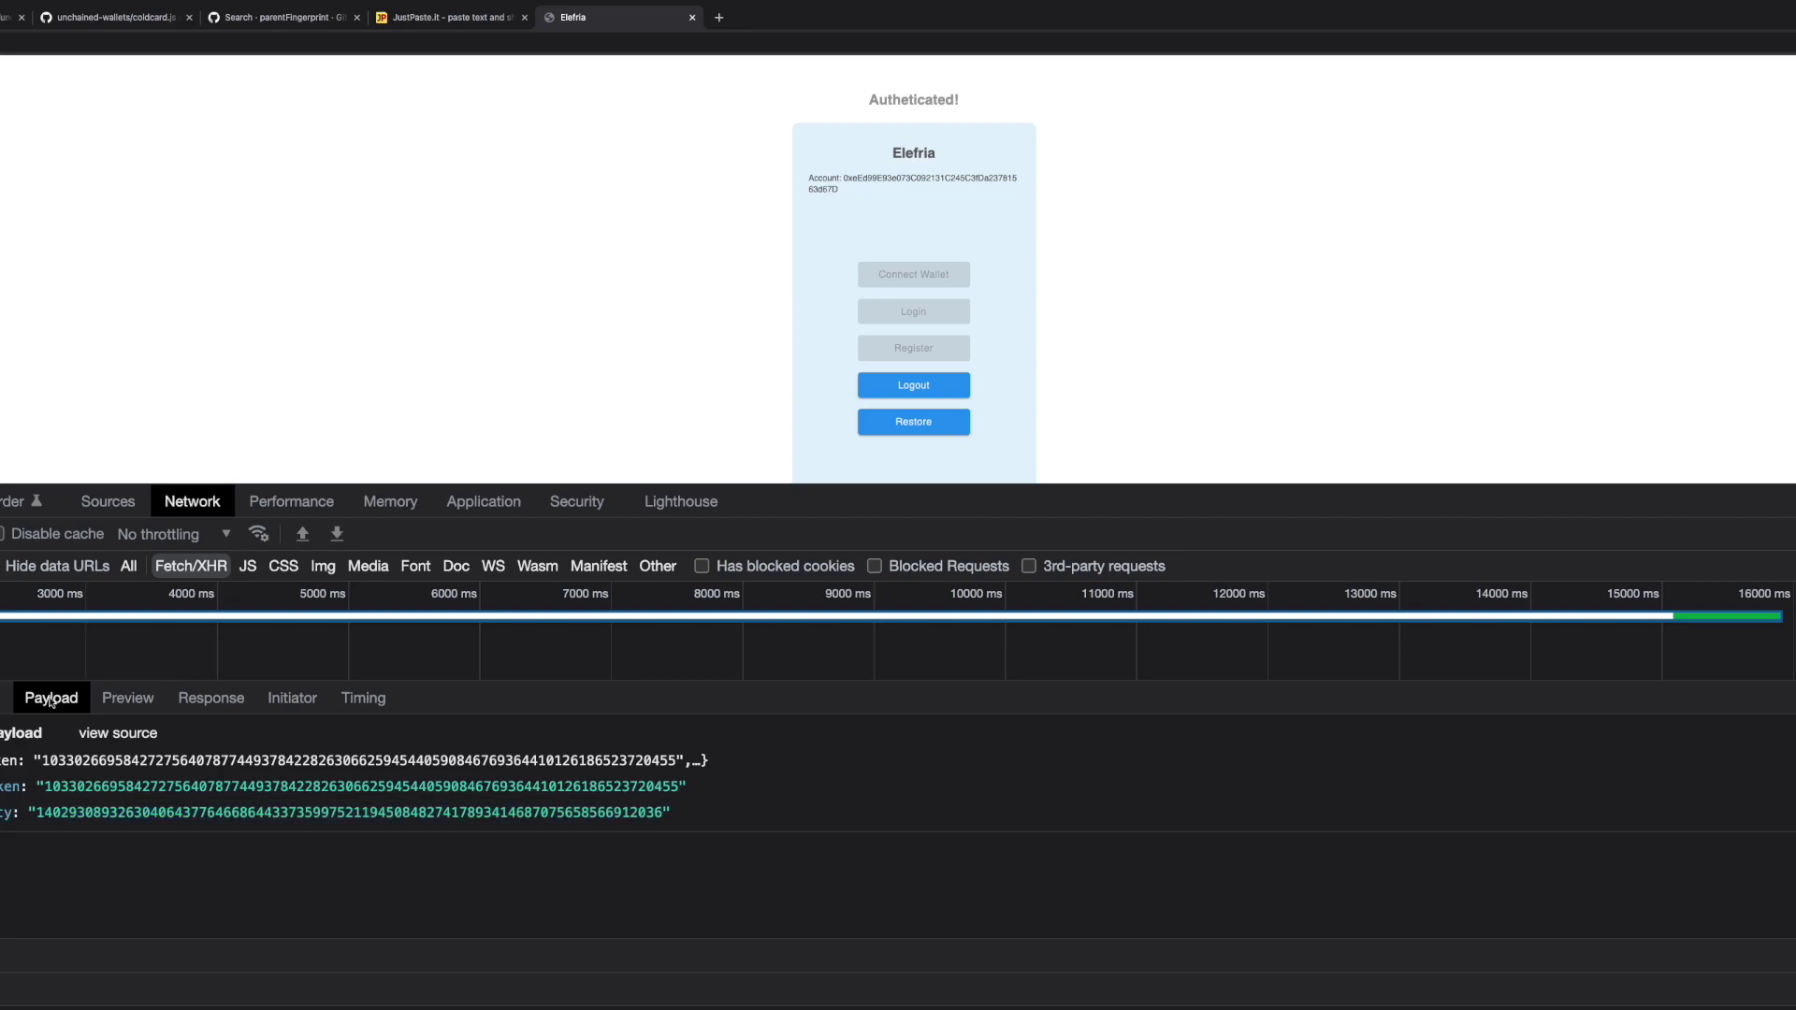
click(127, 698)
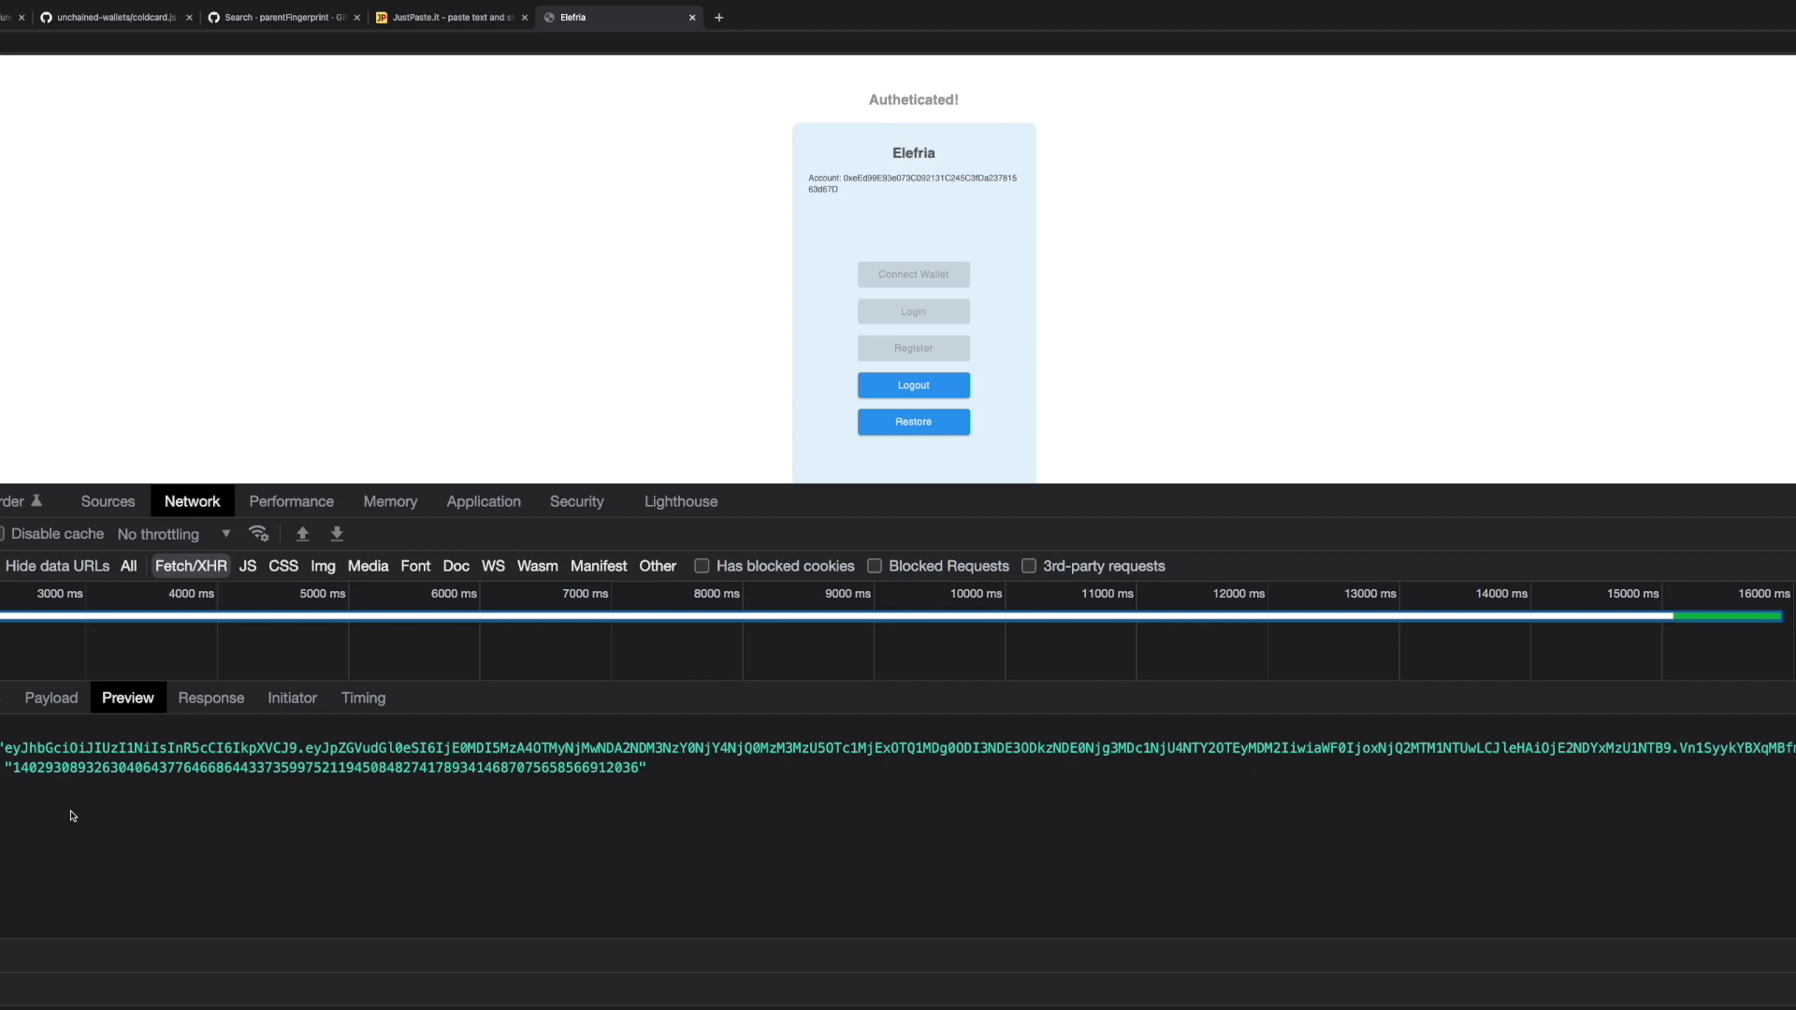
double_click(50, 751)
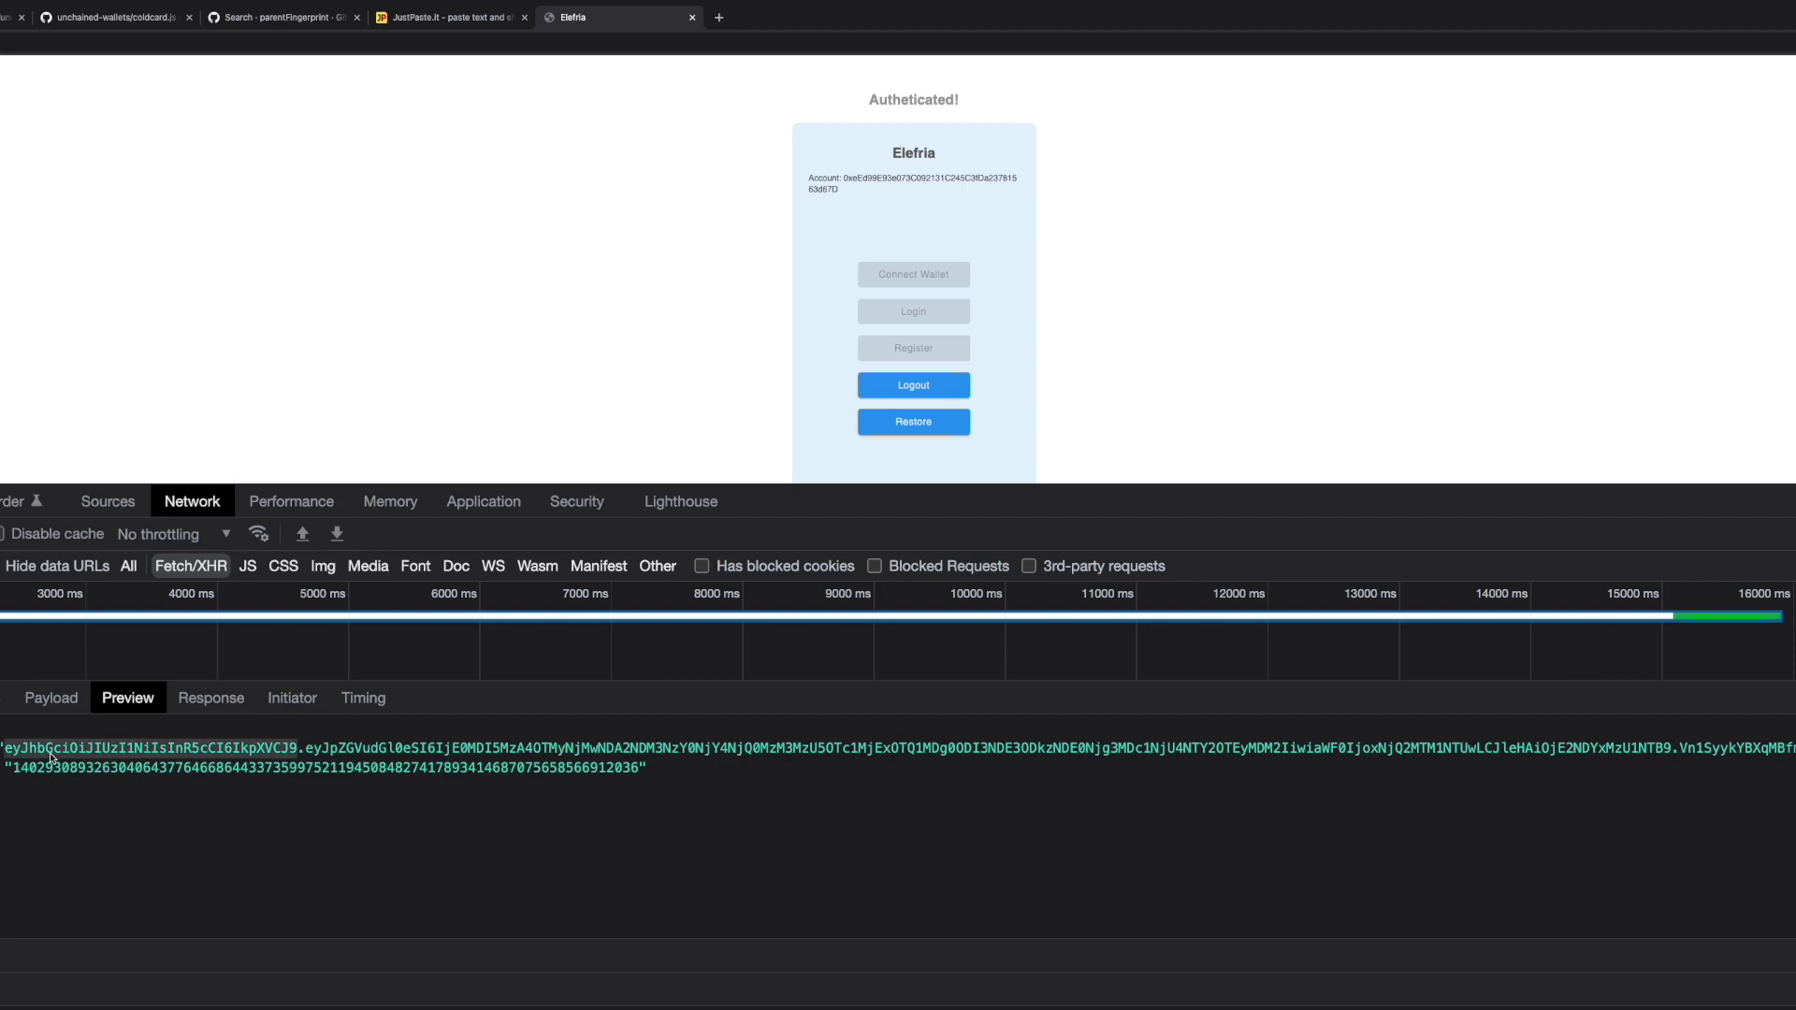
drag(837, 95, 1023, 109)
- Close the developer tools and log out of Elefria
key(super+alt+i)
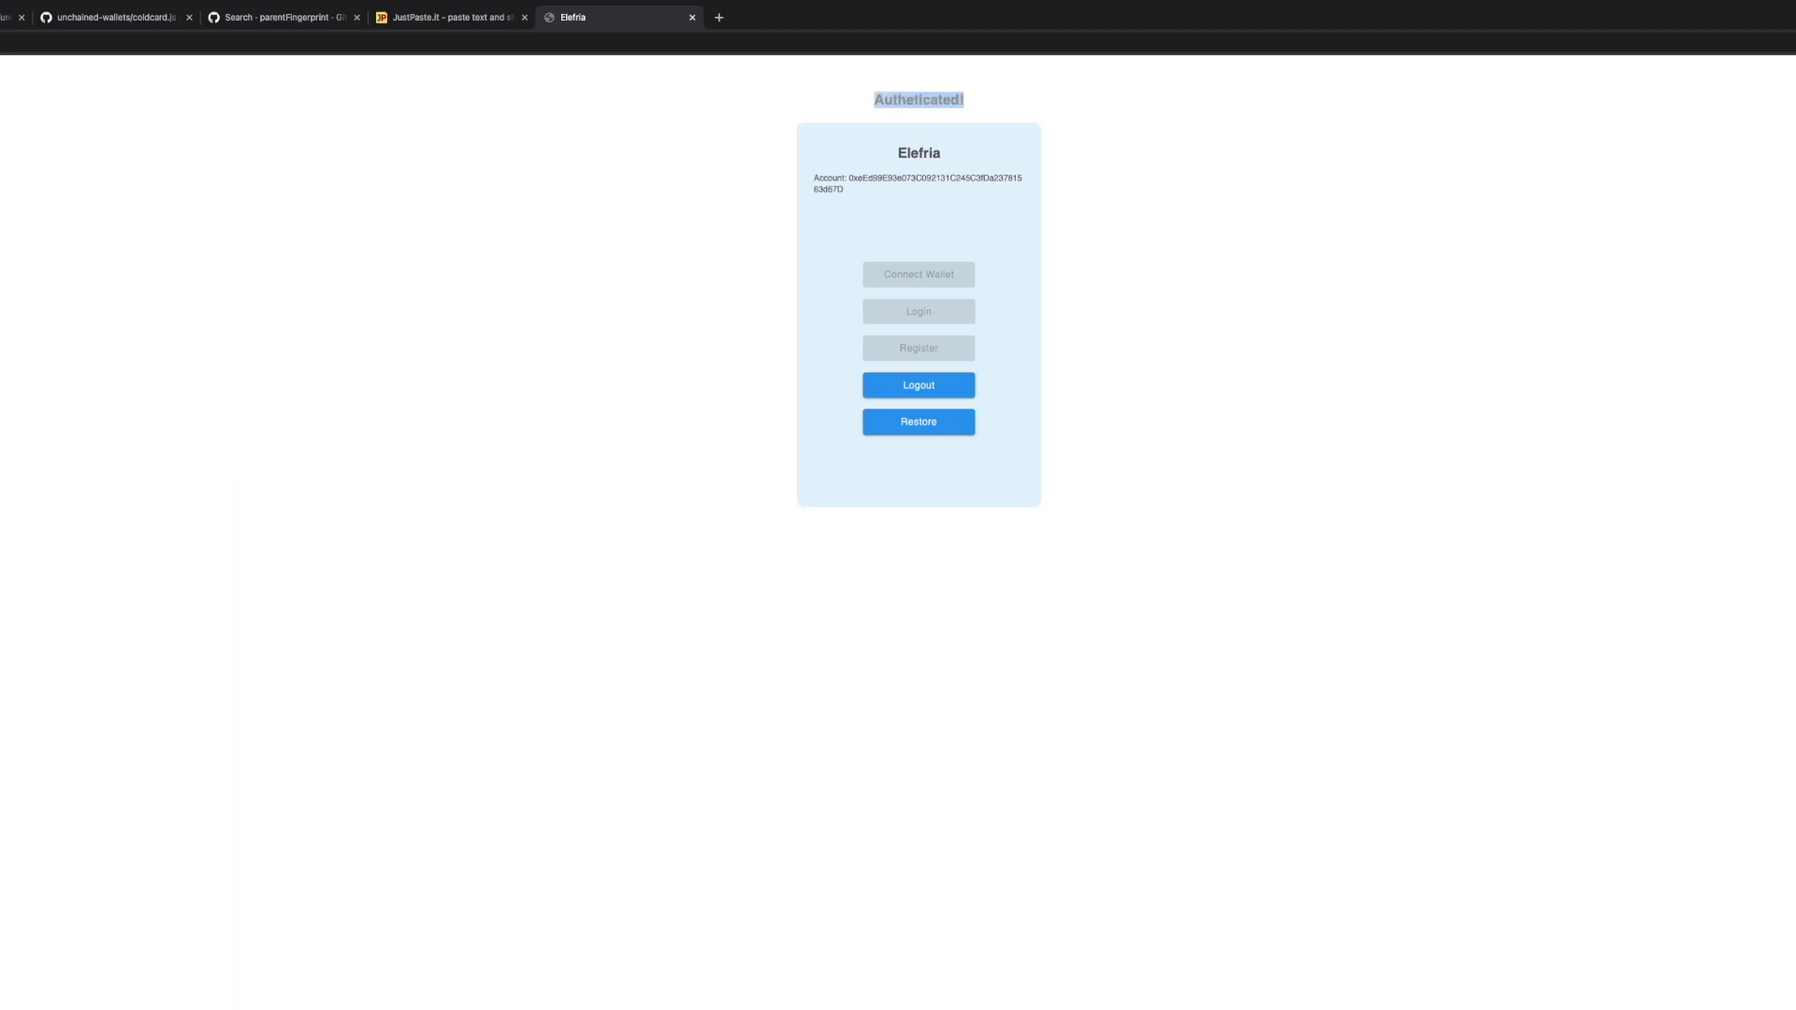
click(873, 381)
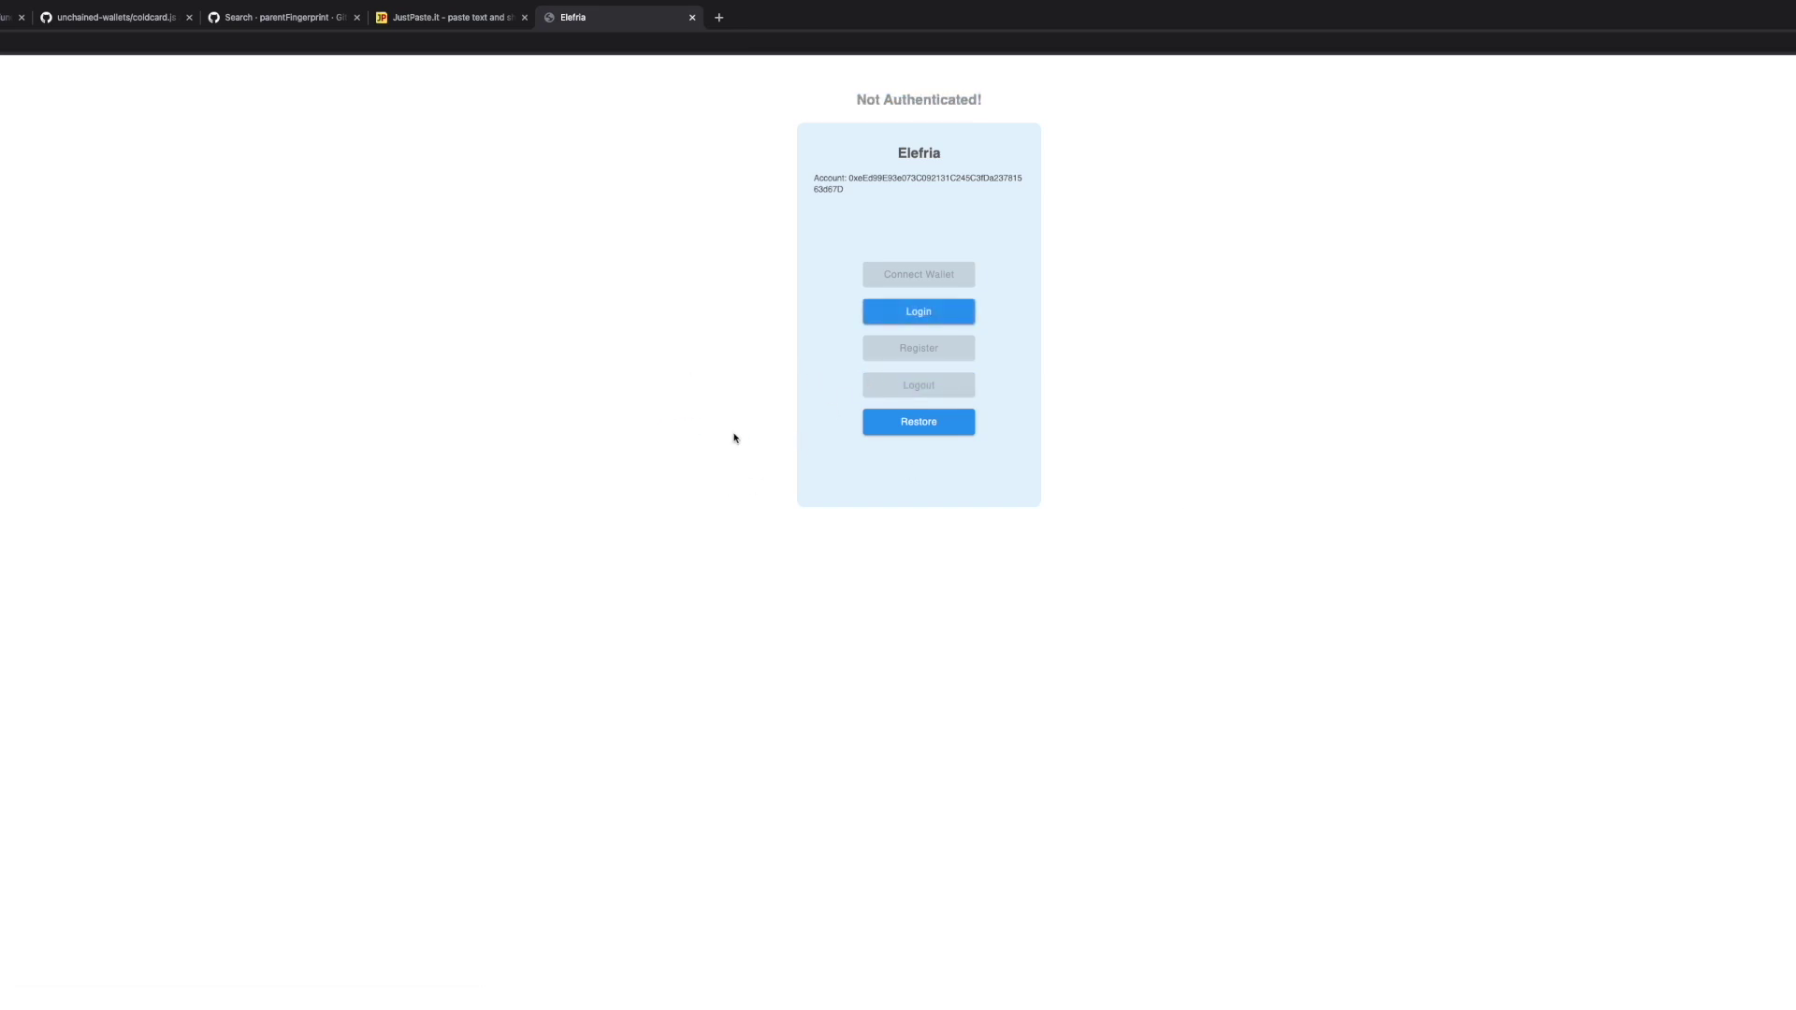
click(117, 45)
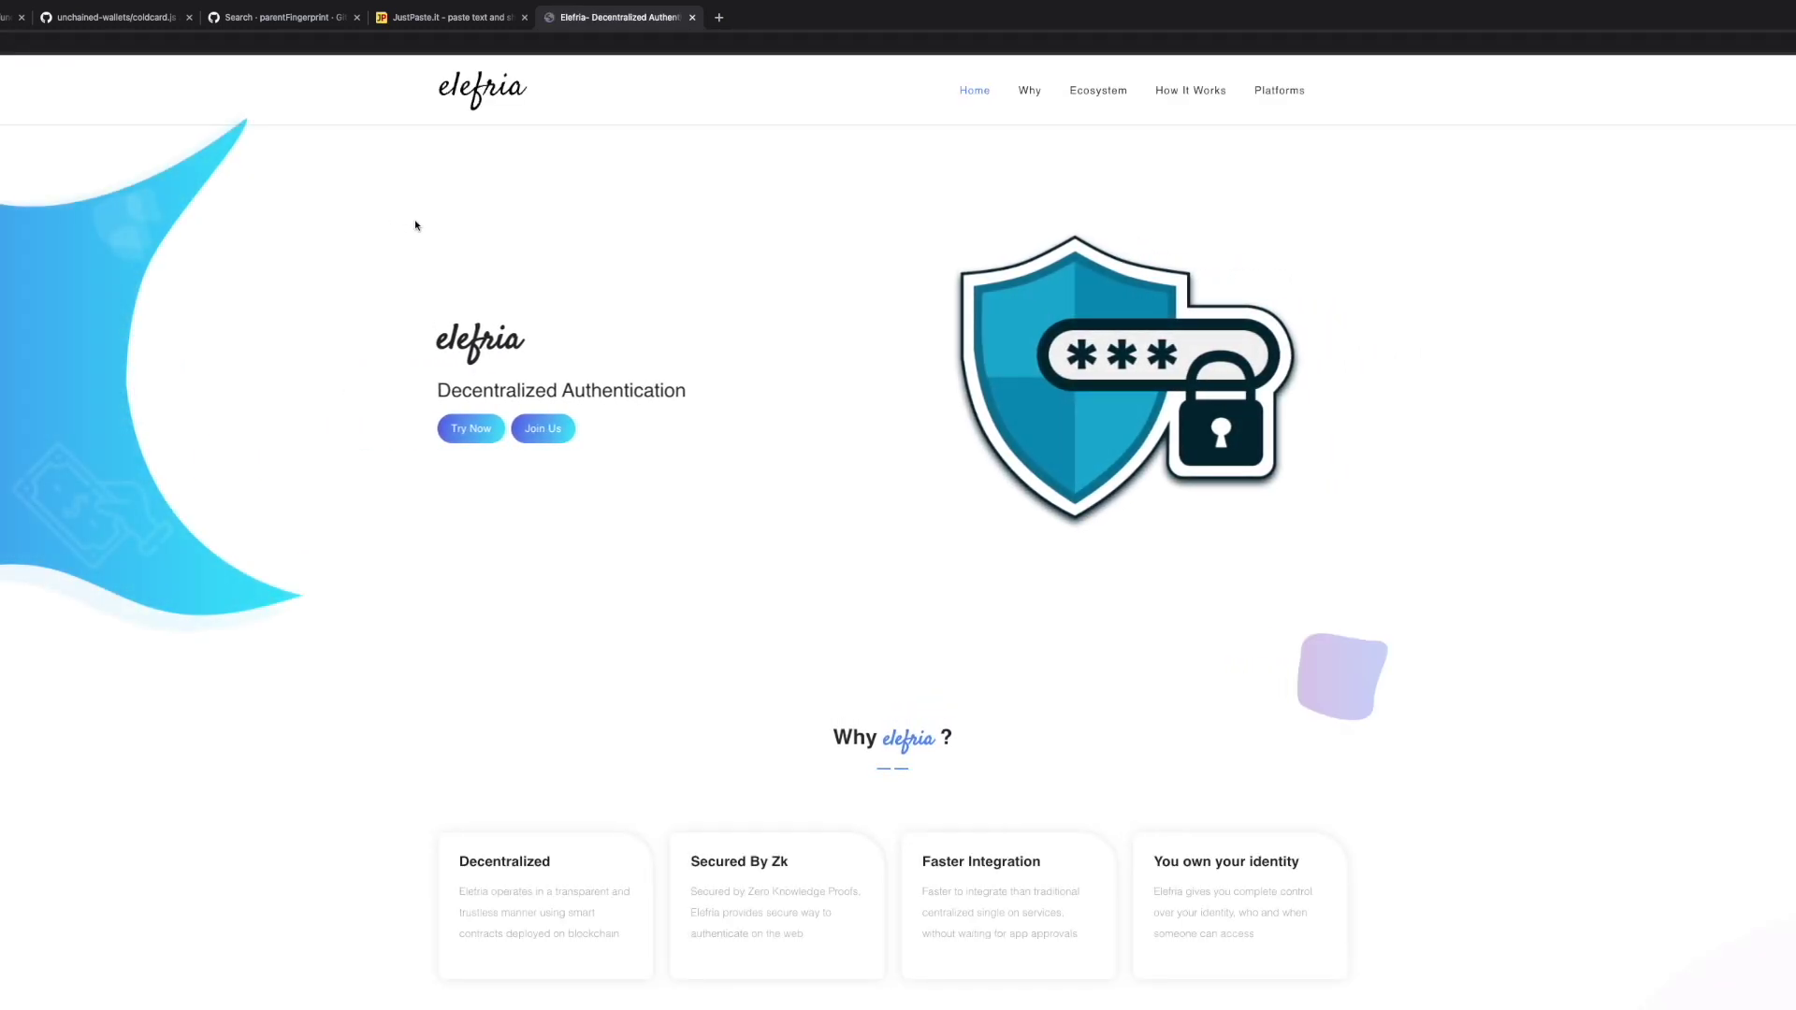
- Scroll through the landing page's Why Elefria, Ecosystem and How It Works sections
scroll(416, 226, down, 9)
scroll(416, 226, down, 8)
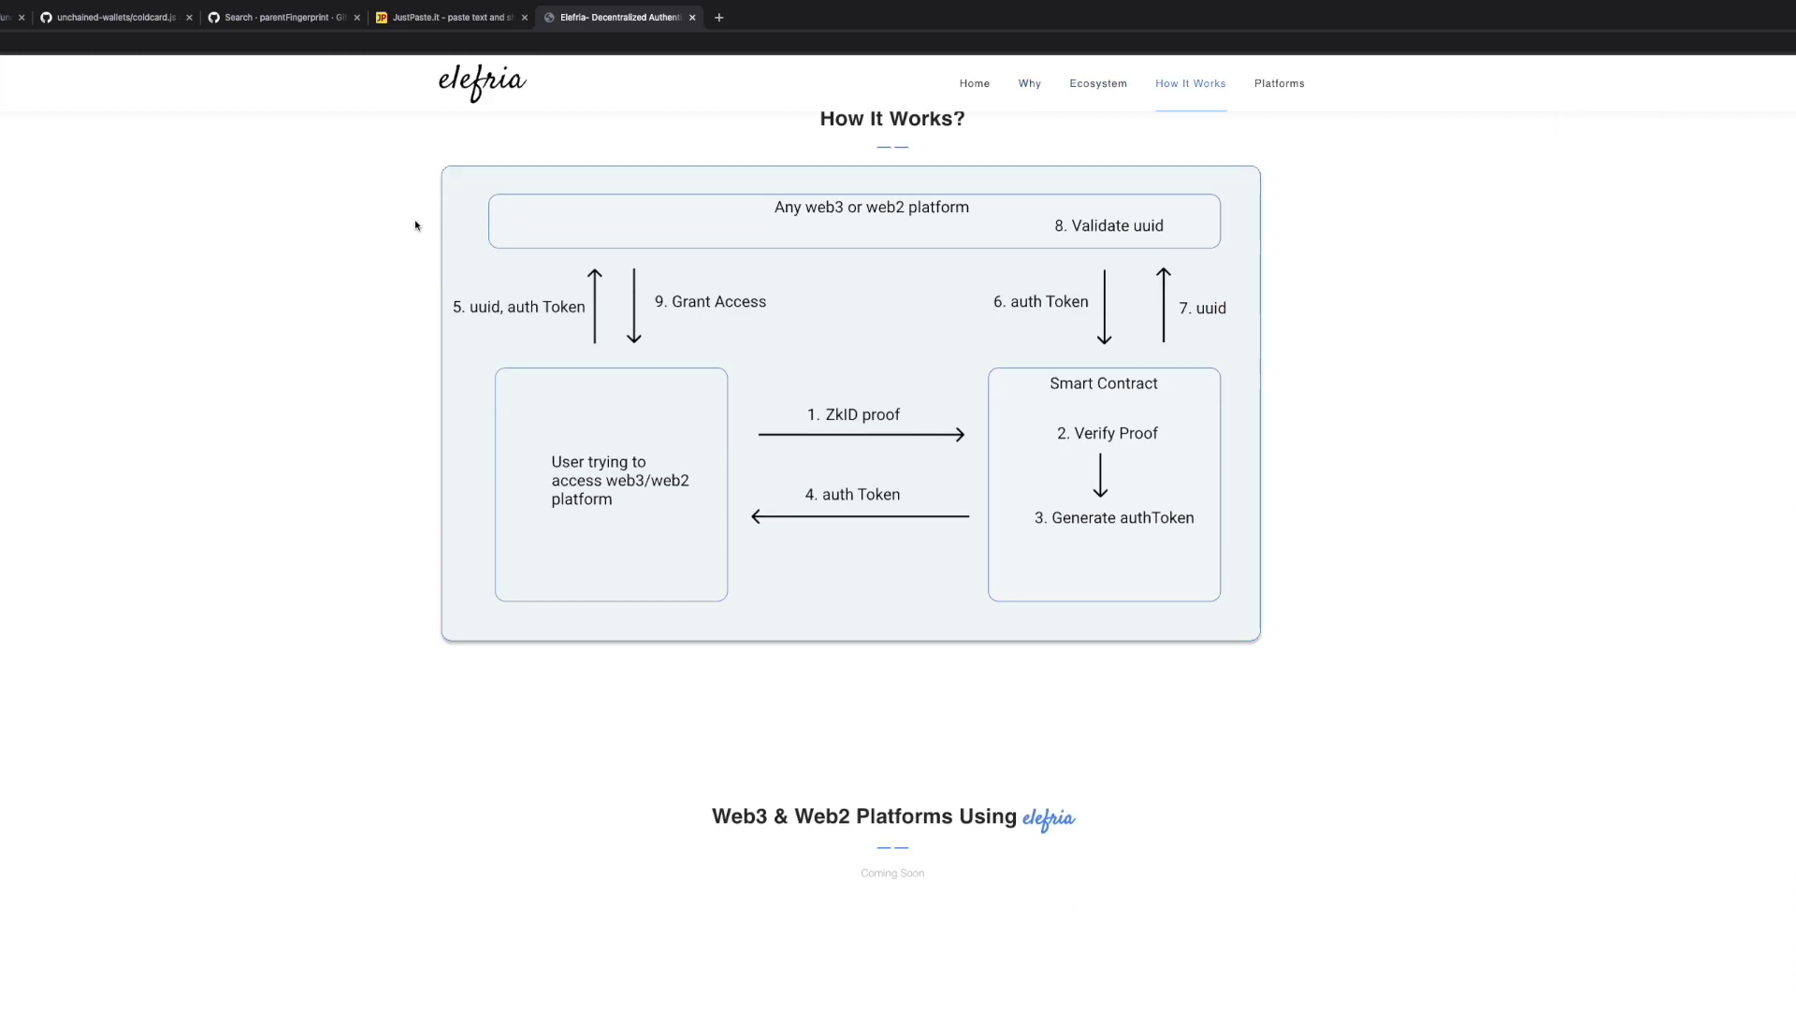
scroll(413, 219, up, 5)
scroll(413, 219, down, 1)
scroll(533, 584, down, 2)
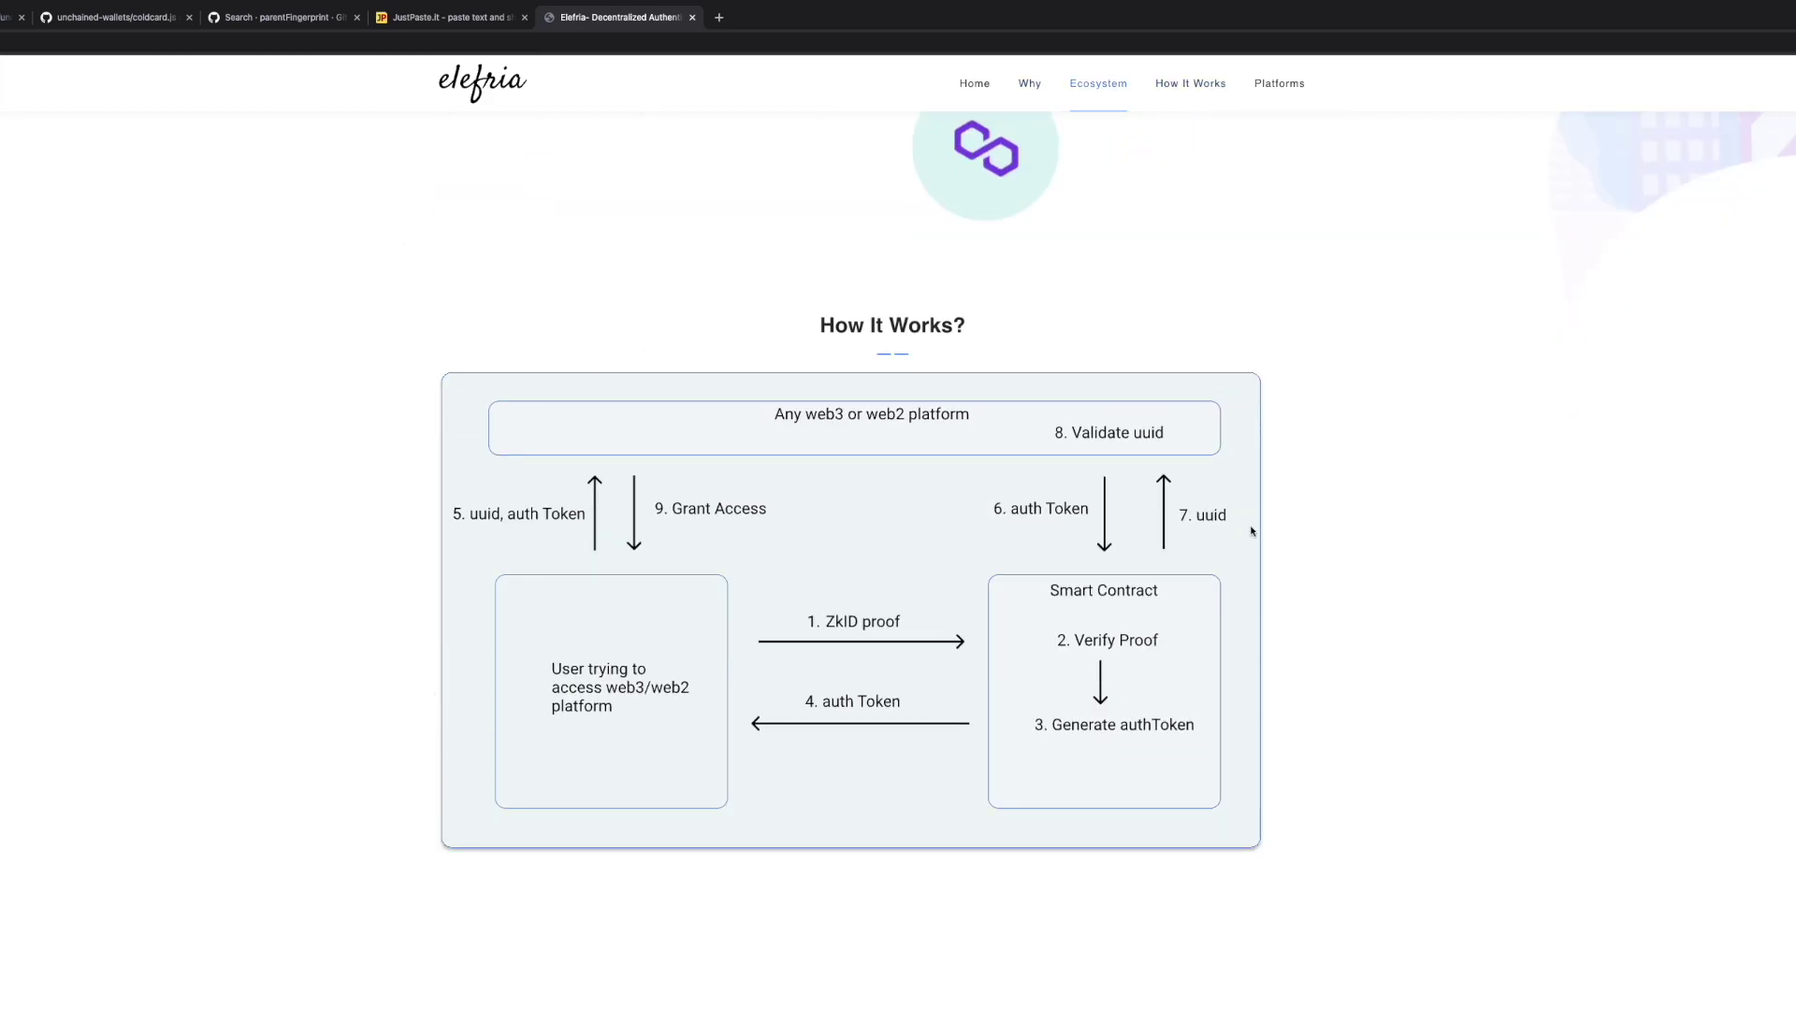
scroll(1347, 607, up, 12)
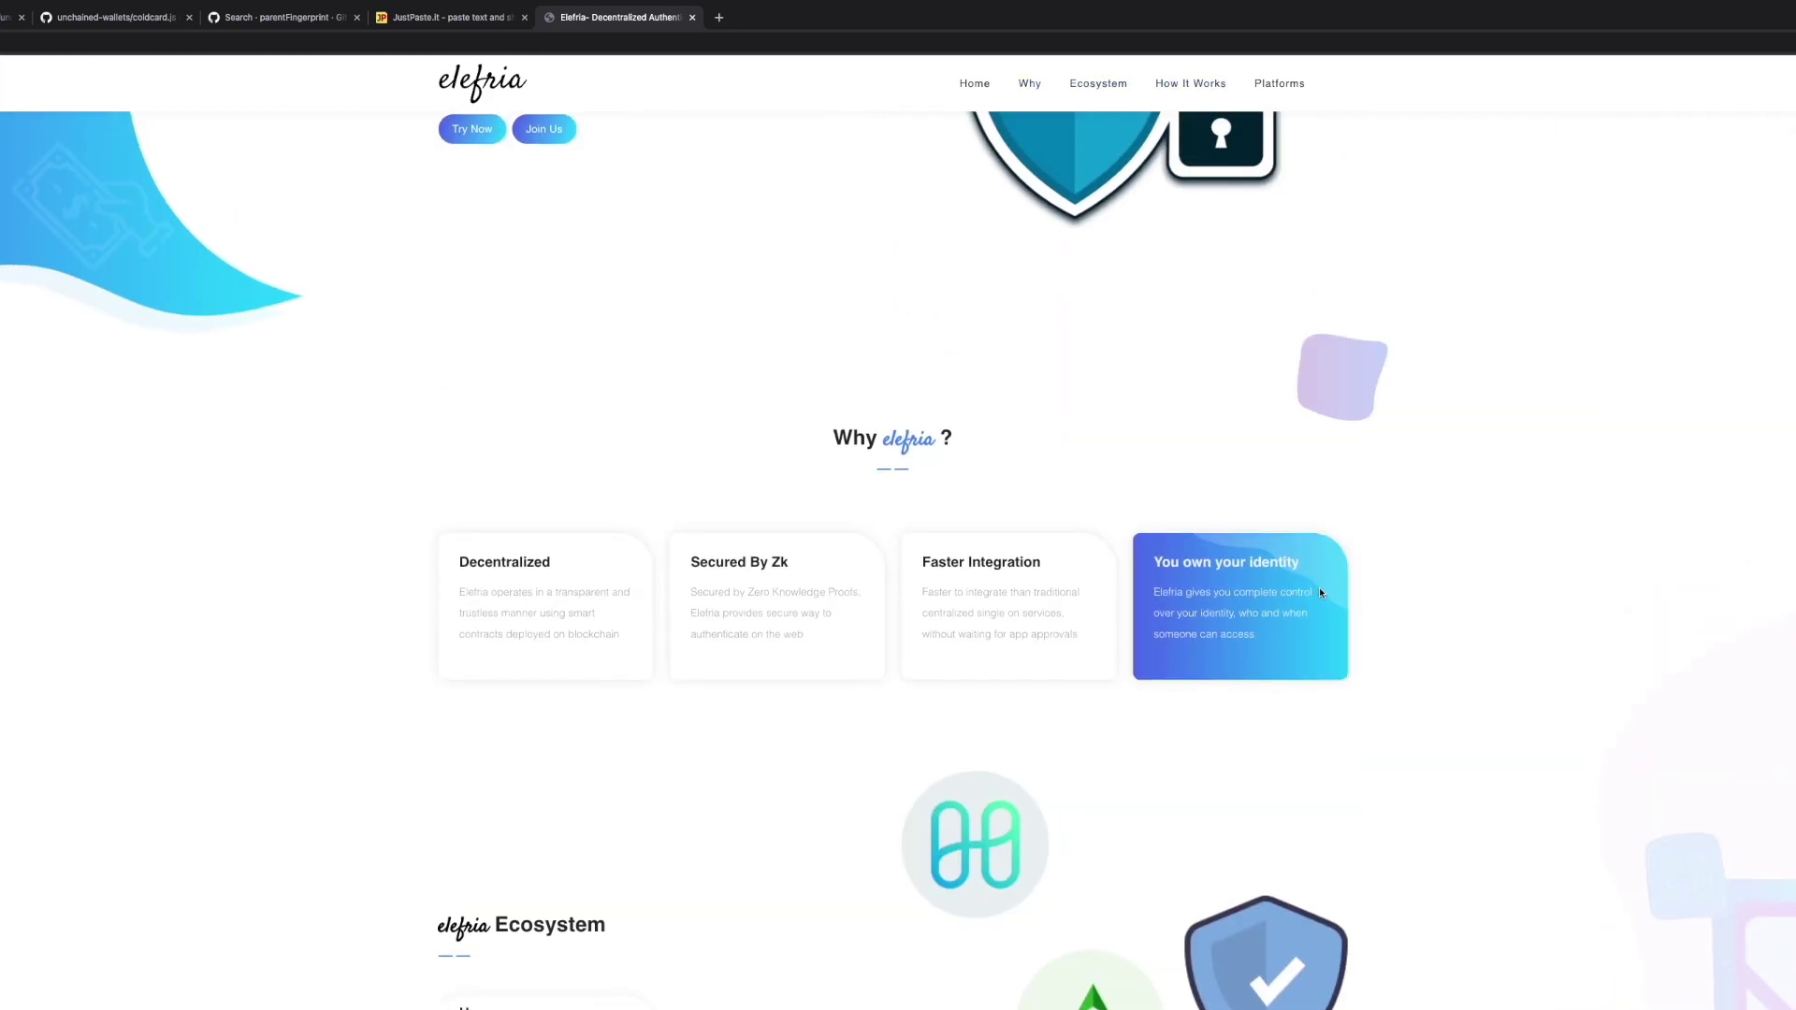
scroll(1319, 591, up, 3)
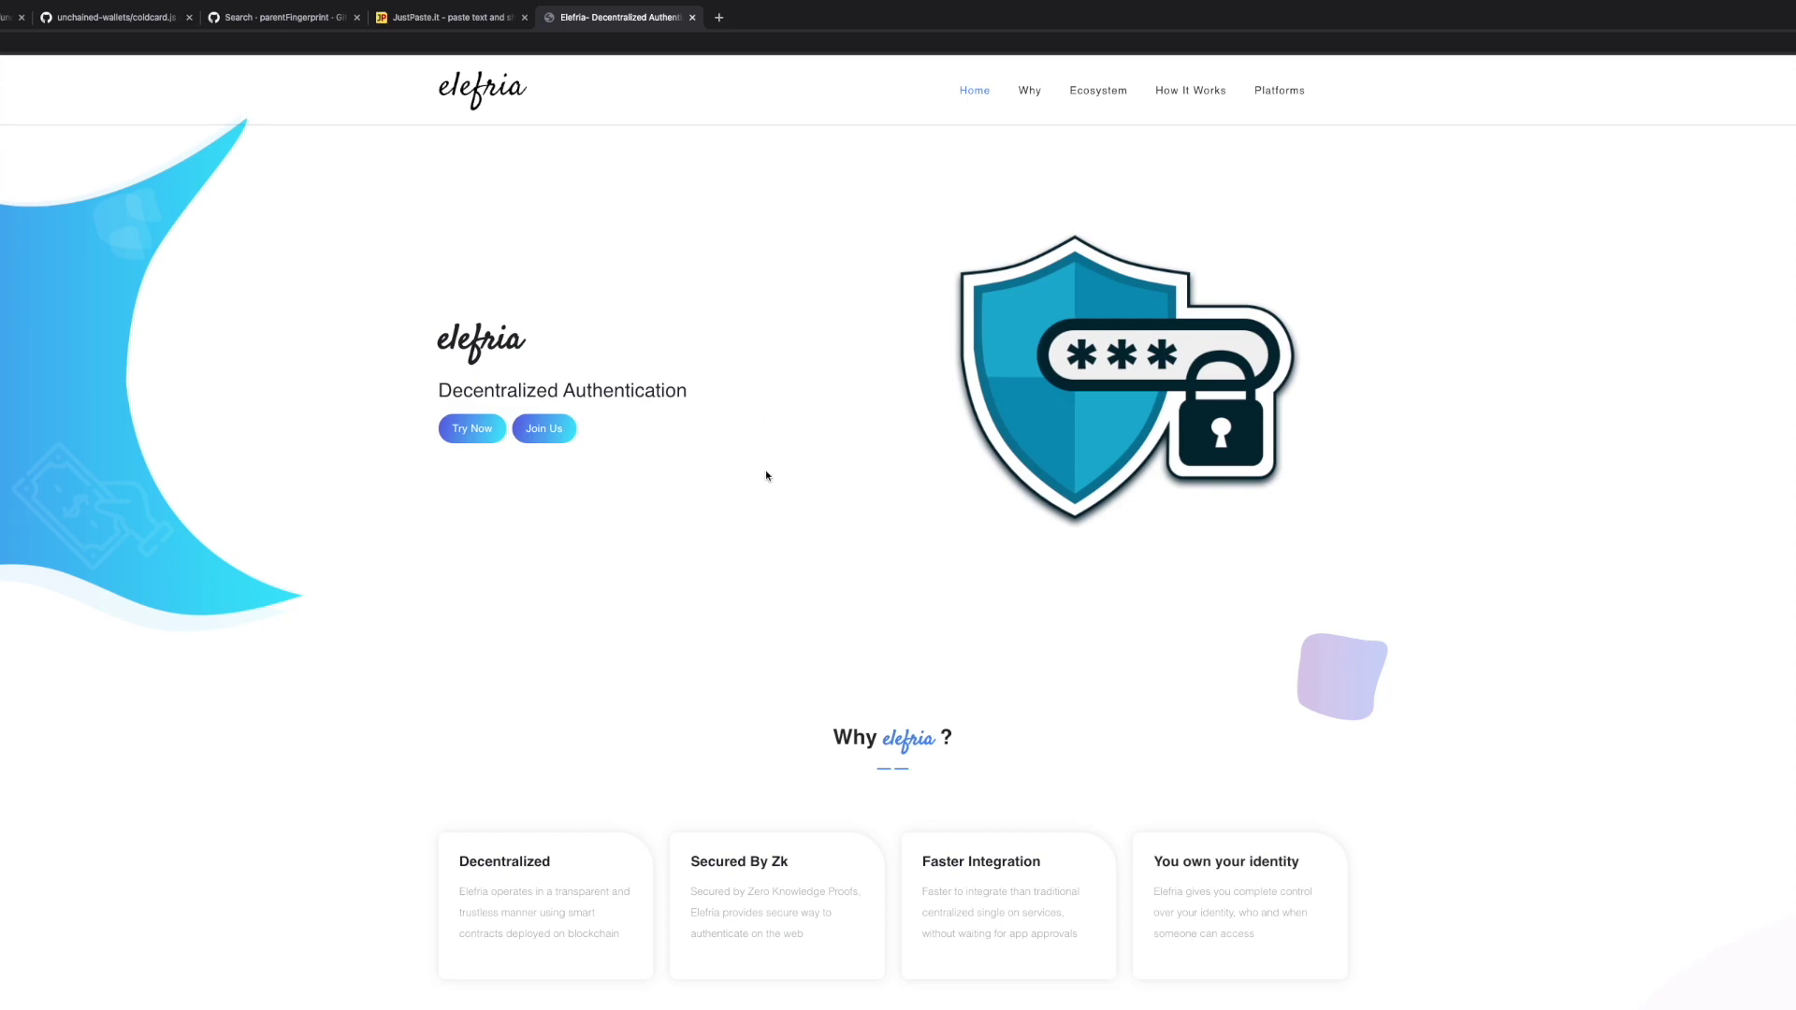
scroll(766, 476, down, 2)
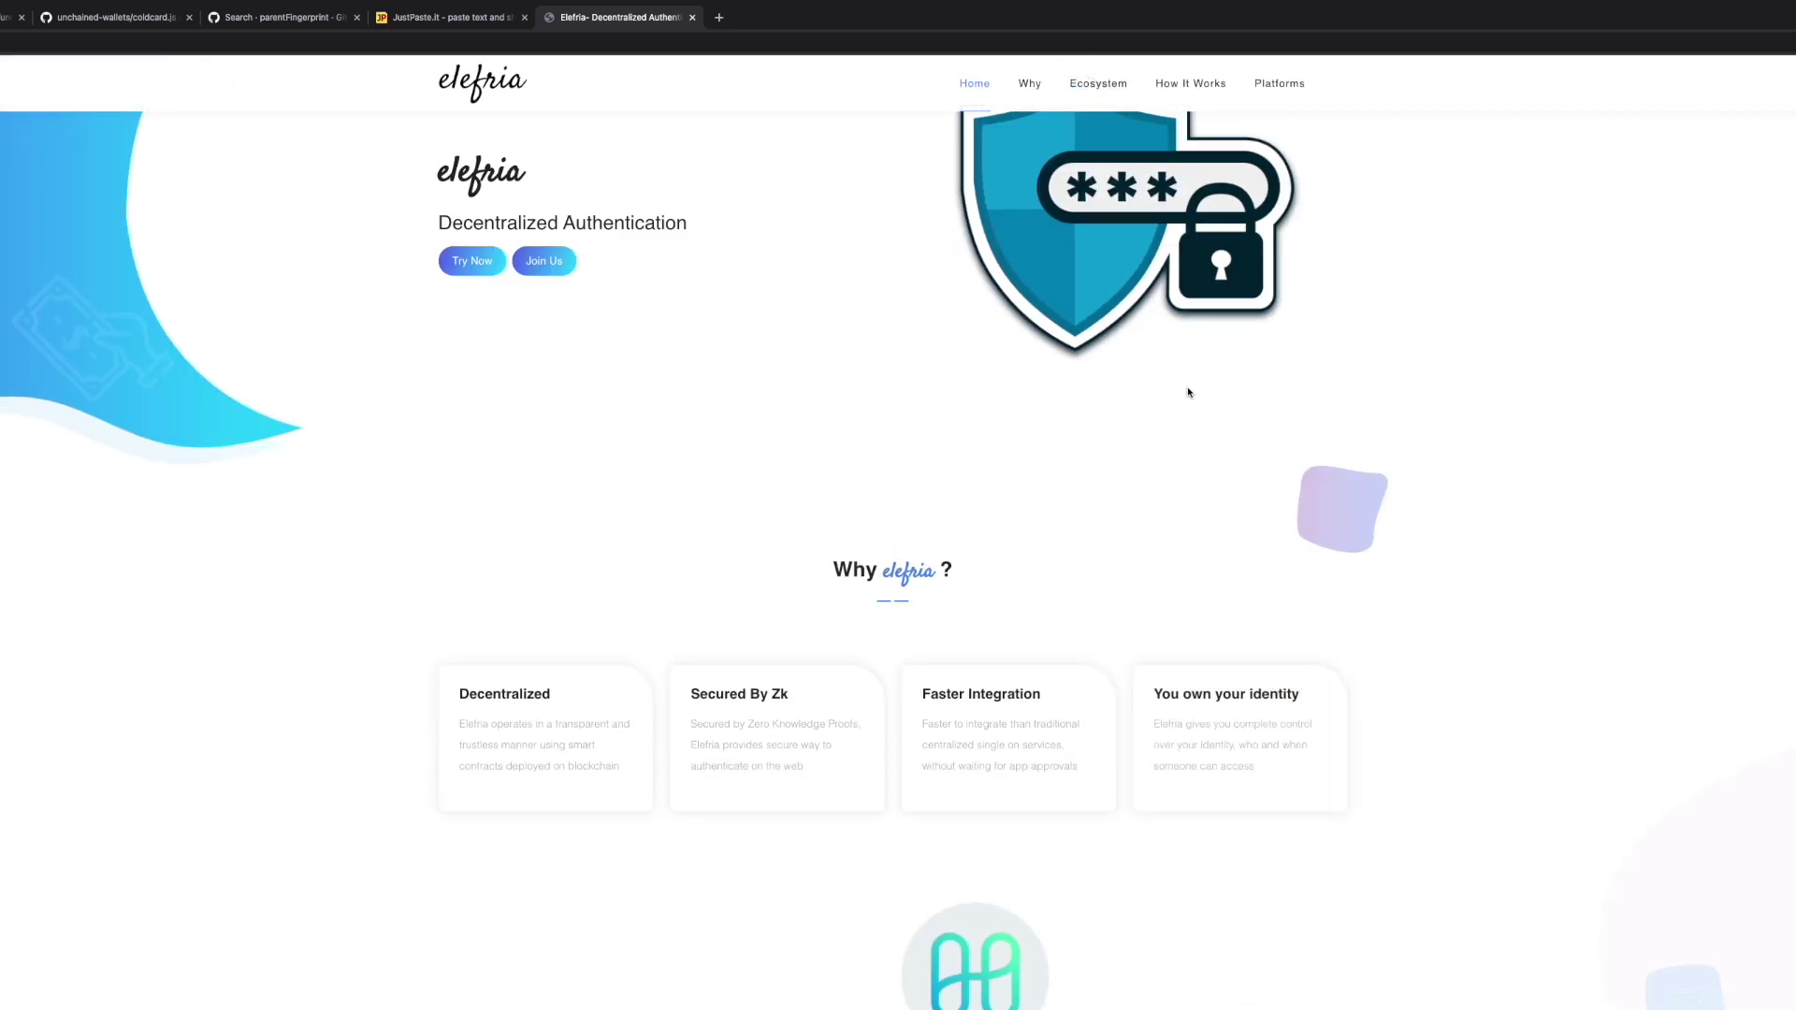